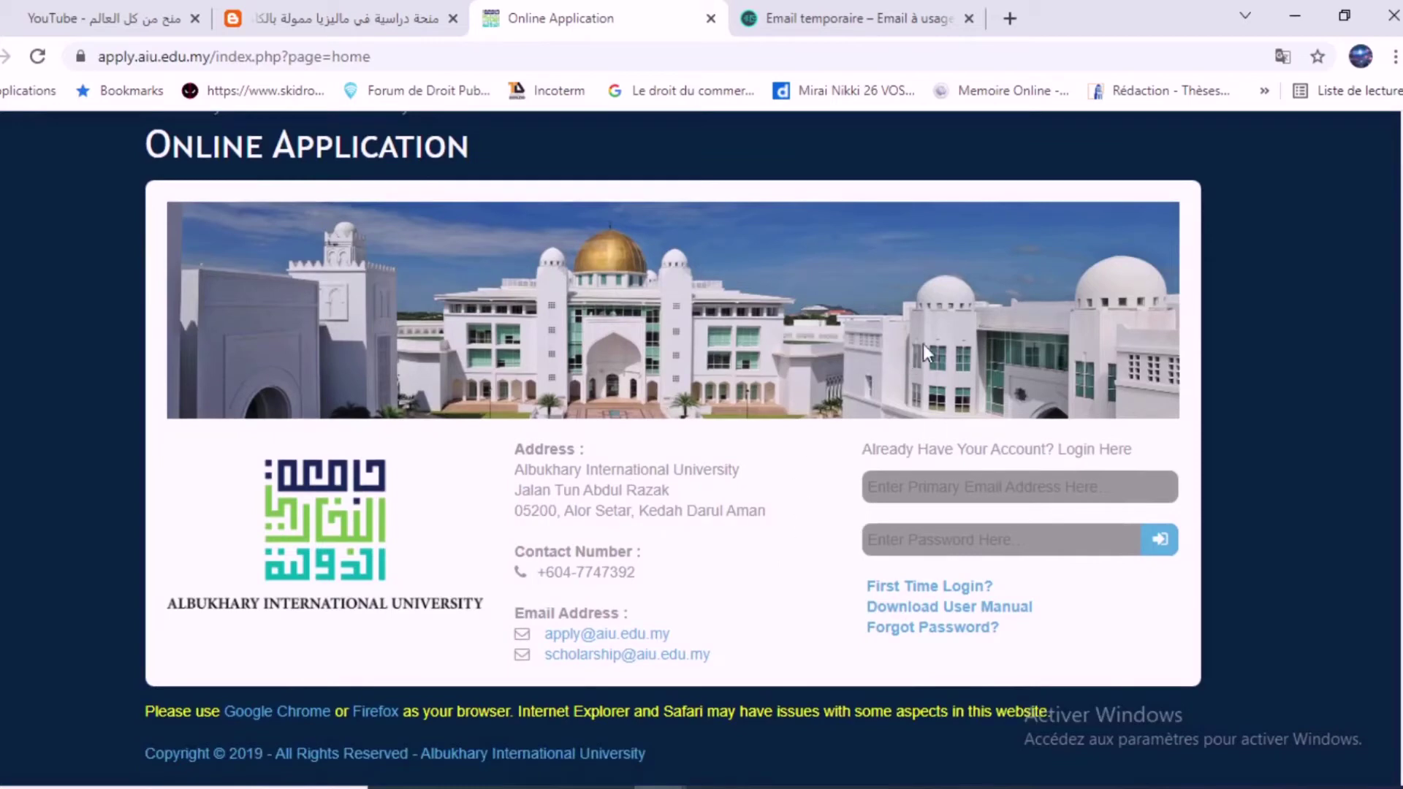
Open the First Time Login? link in a new tab and look through the page it opens
right_click(913, 585)
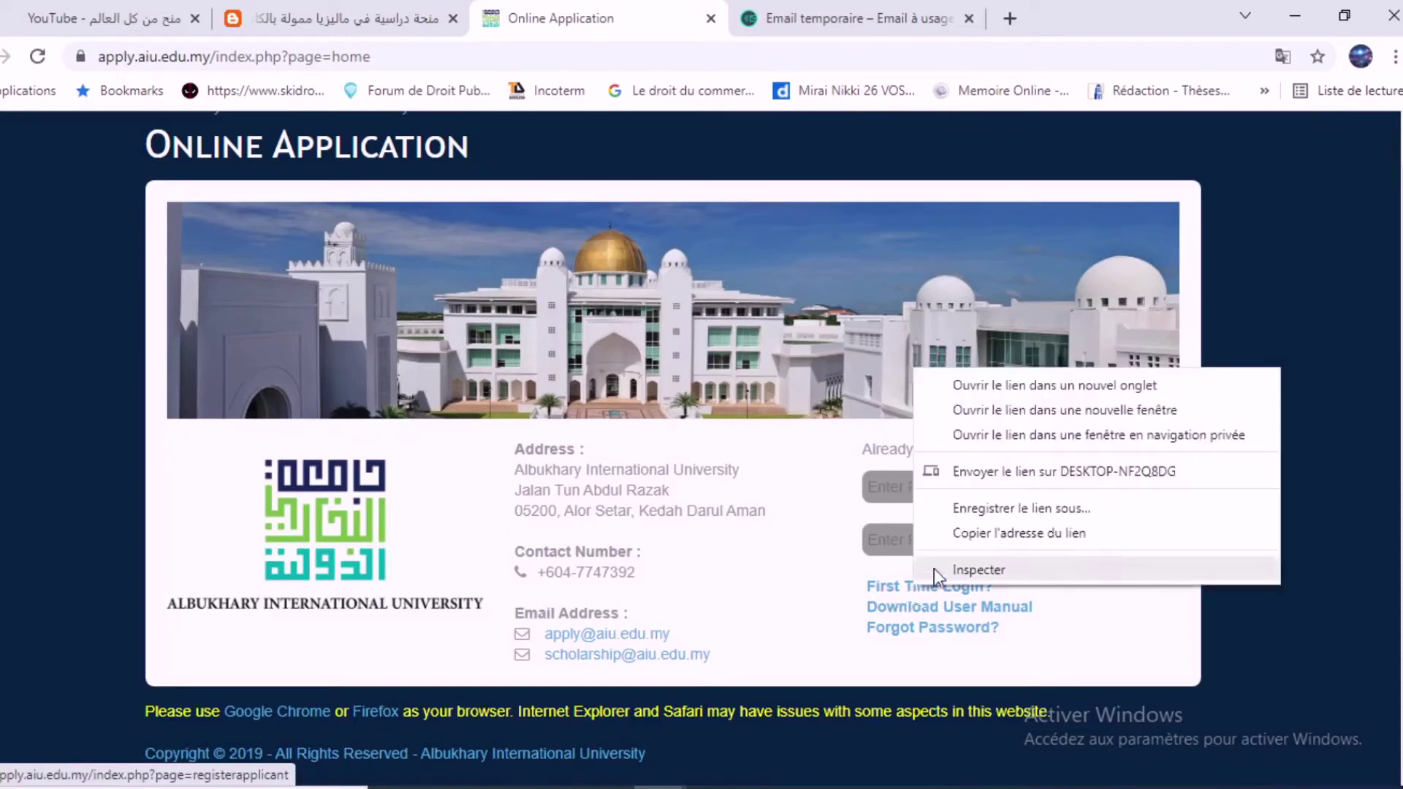
left_click(1018, 385)
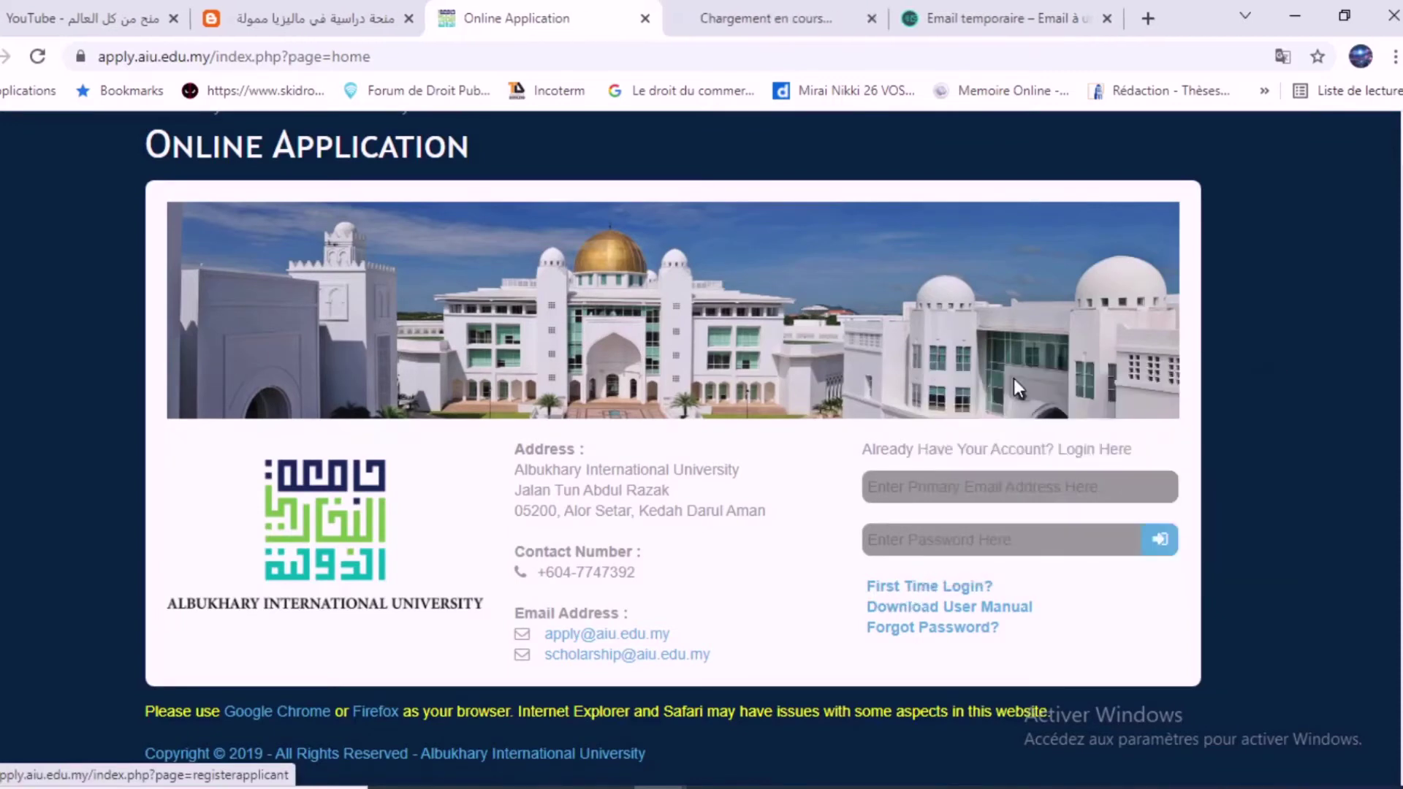
left_click(728, 22)
scroll(470, 263, "down", 3)
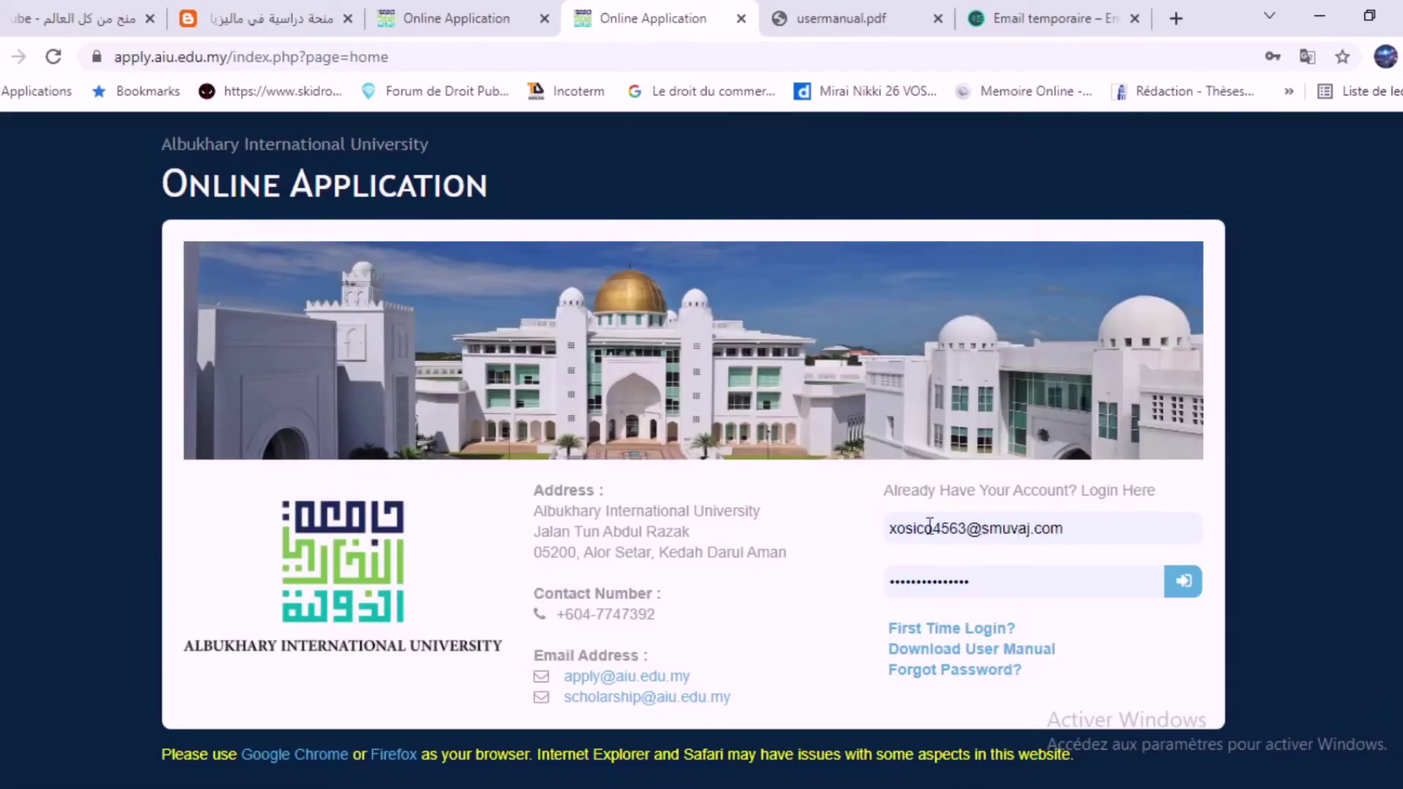
Log in to the online application with the pre-filled e-mail address and password
left_click(1106, 574)
key("Return")
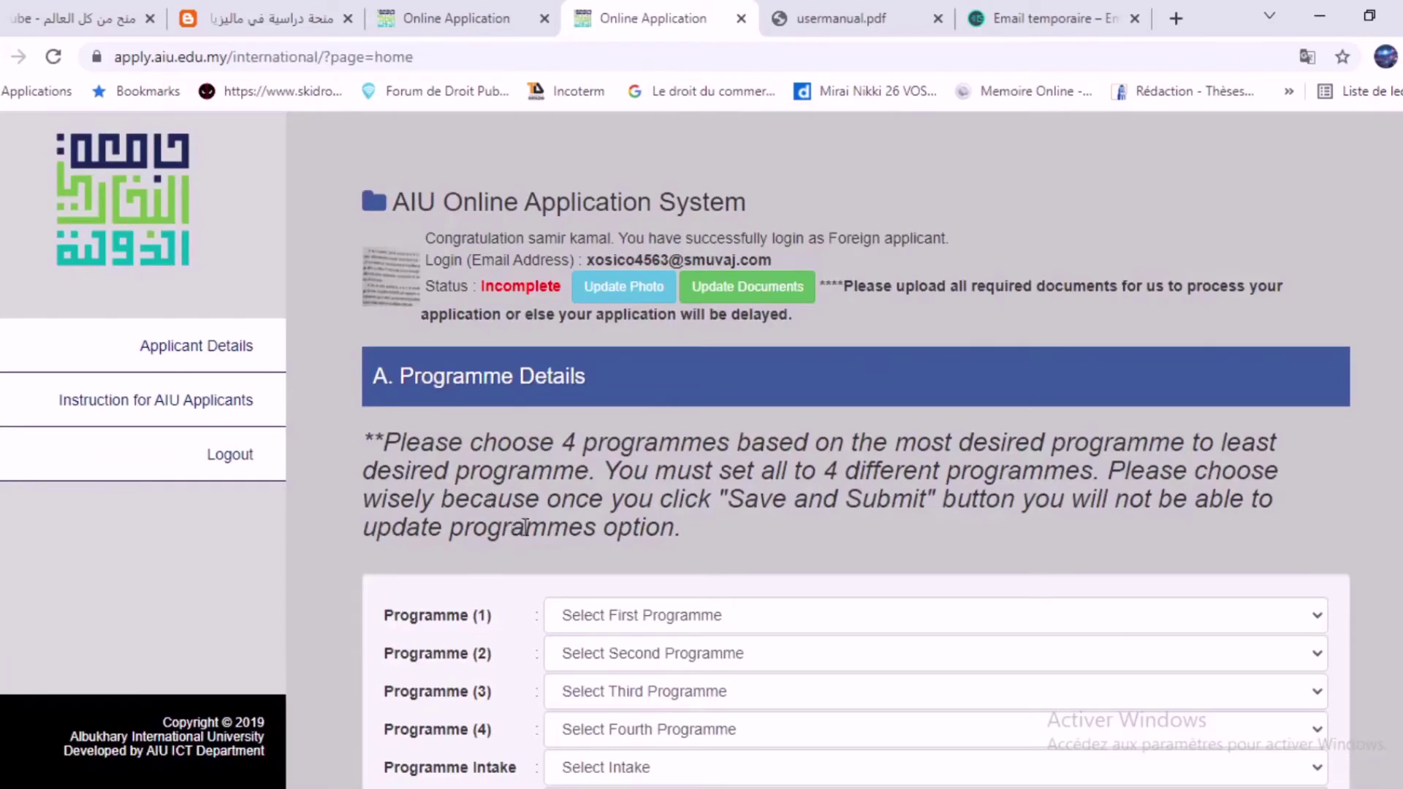
Set Programme (1) to Bachelor of Business Administration (Hons) and Programme (2) to Bachelor in Early Childhood Education (Honours)
scroll(593, 540, "down", 1)
scroll(594, 541, "down", 1)
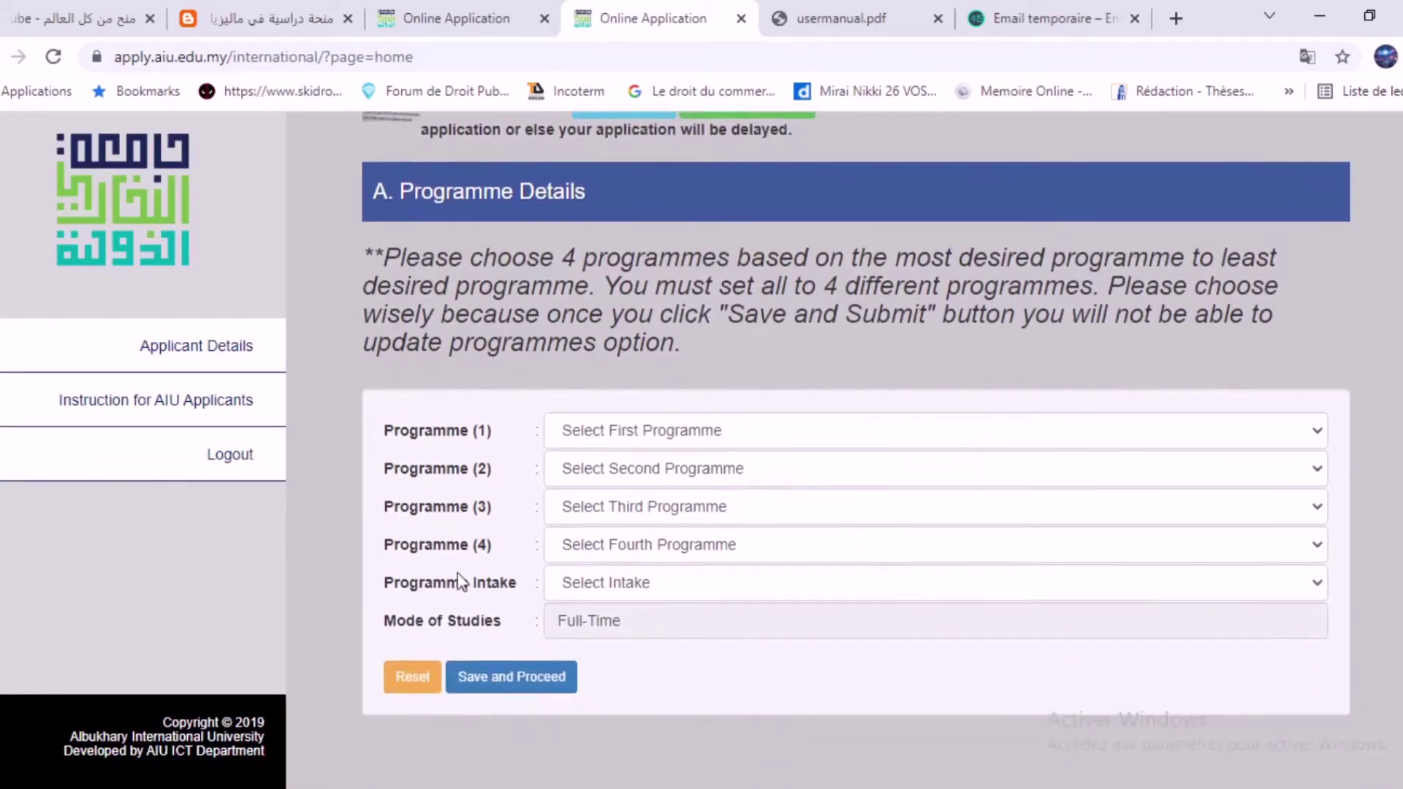
left_click(706, 431)
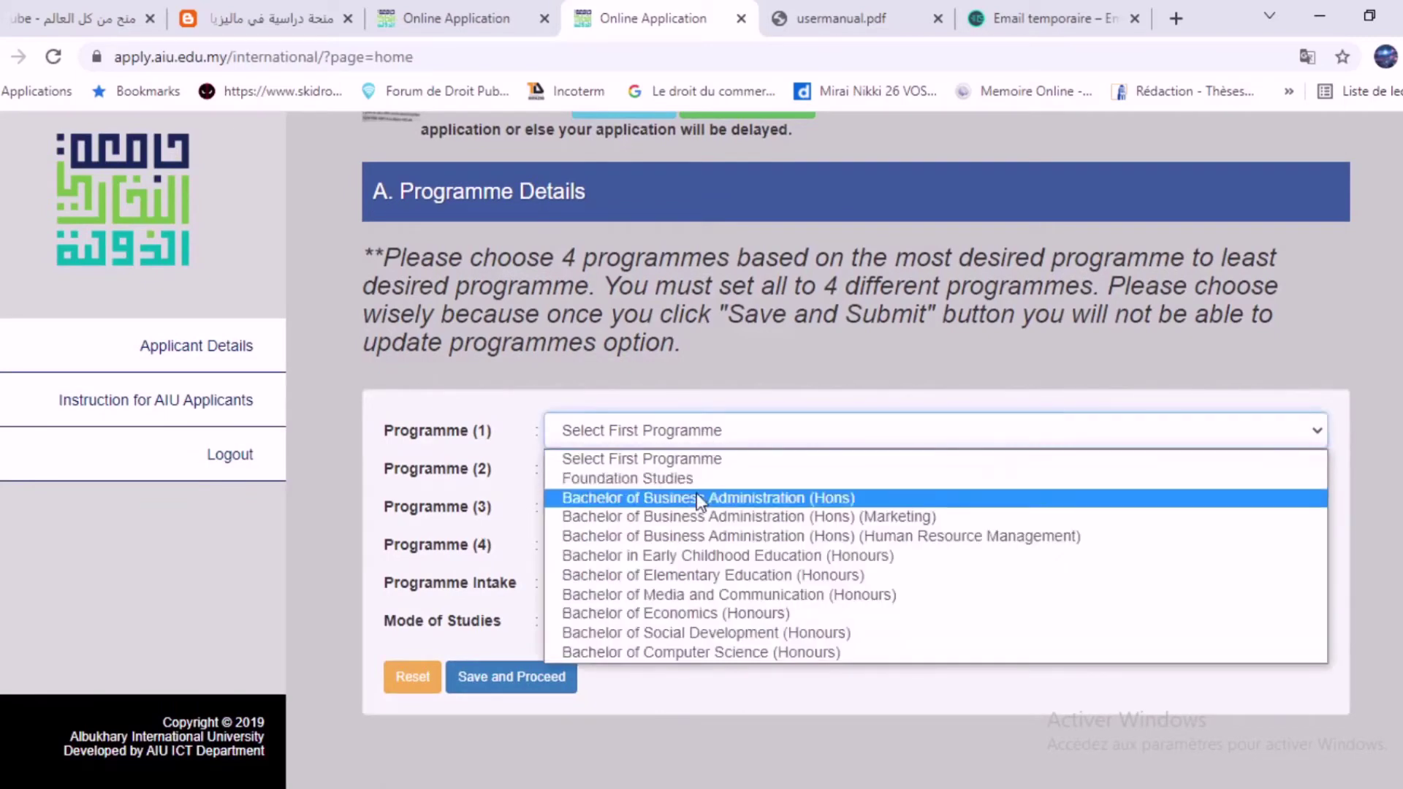
left_click(657, 497)
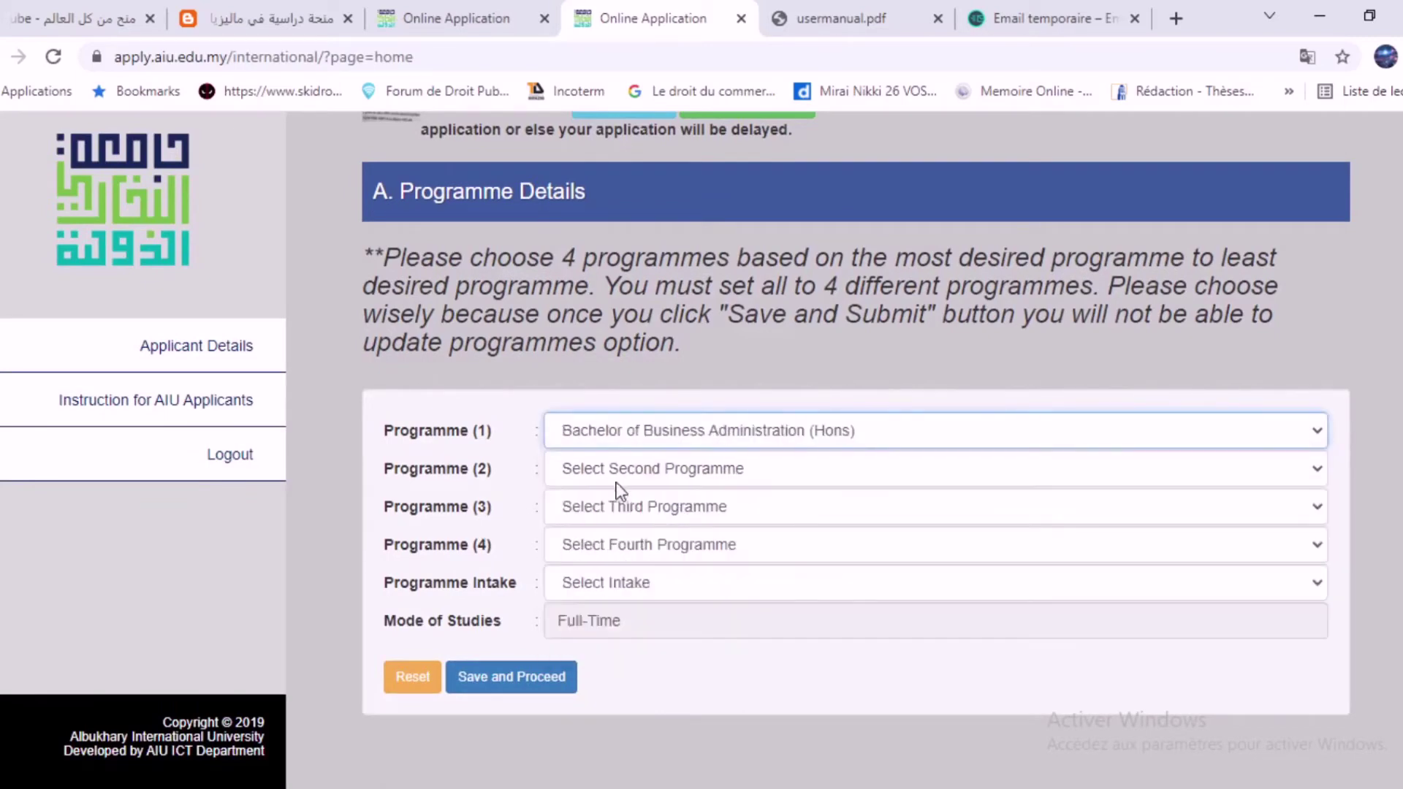
left_click(616, 474)
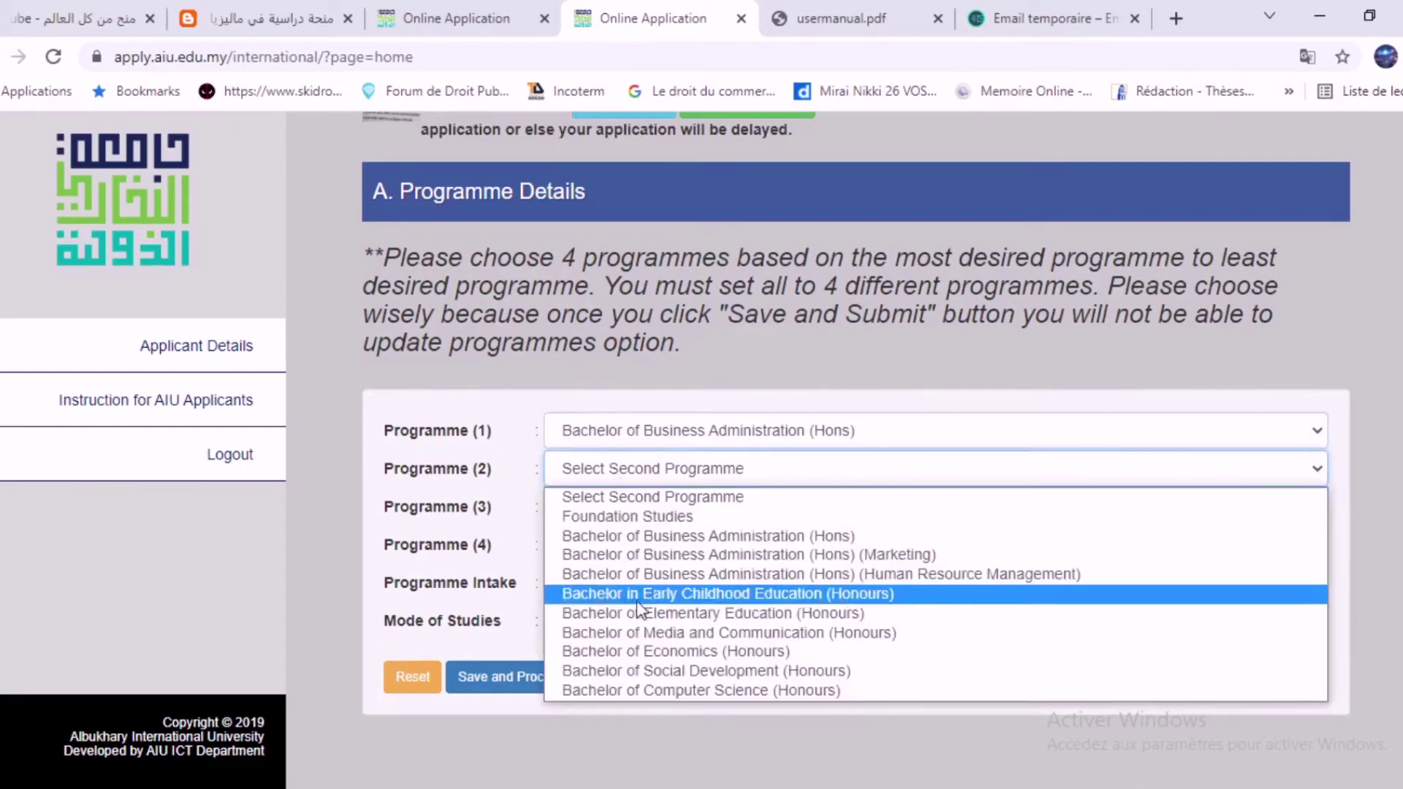
left_click(660, 594)
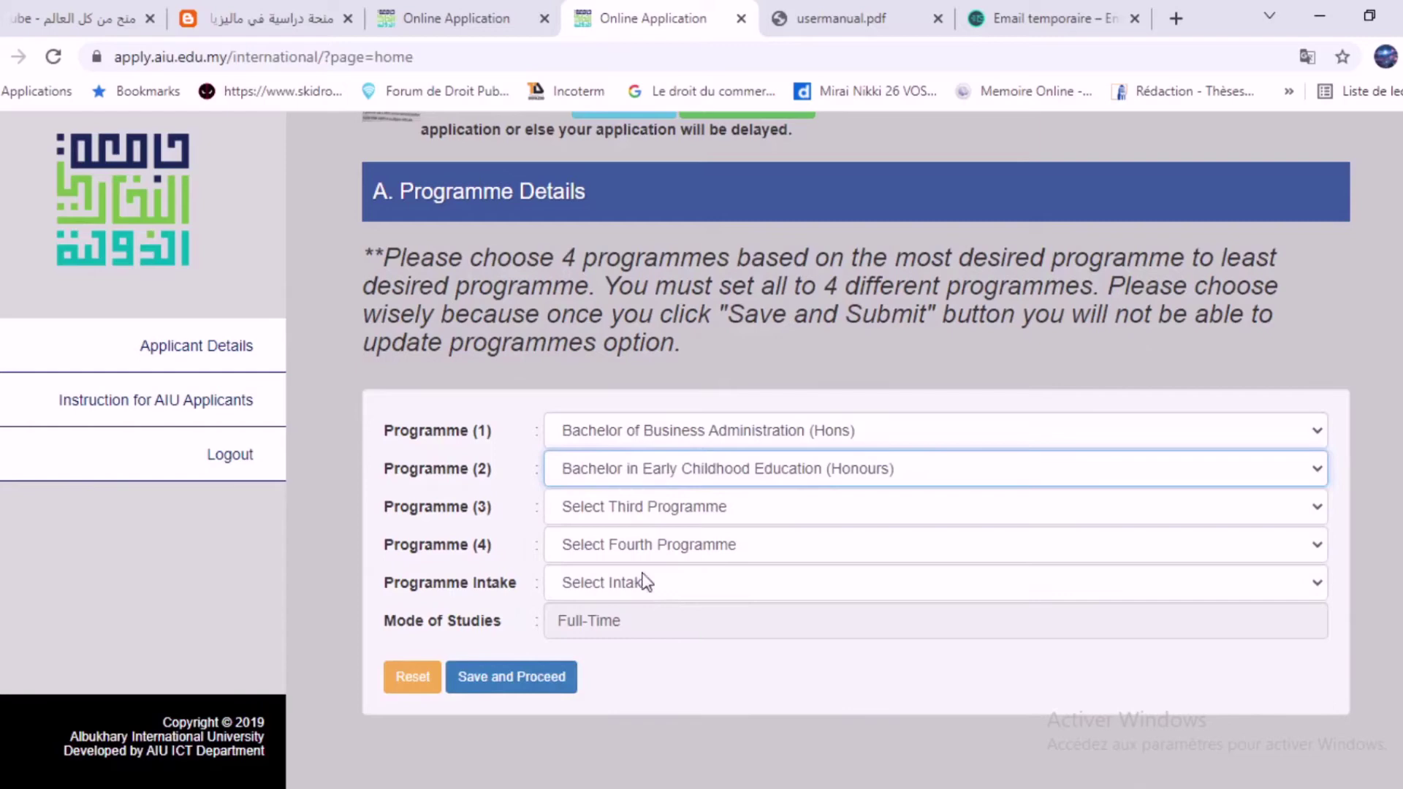
Set Programme (3) to Bachelor of Economics (Honours) and Programme (4) to Foundation Studies
left_click(630, 509)
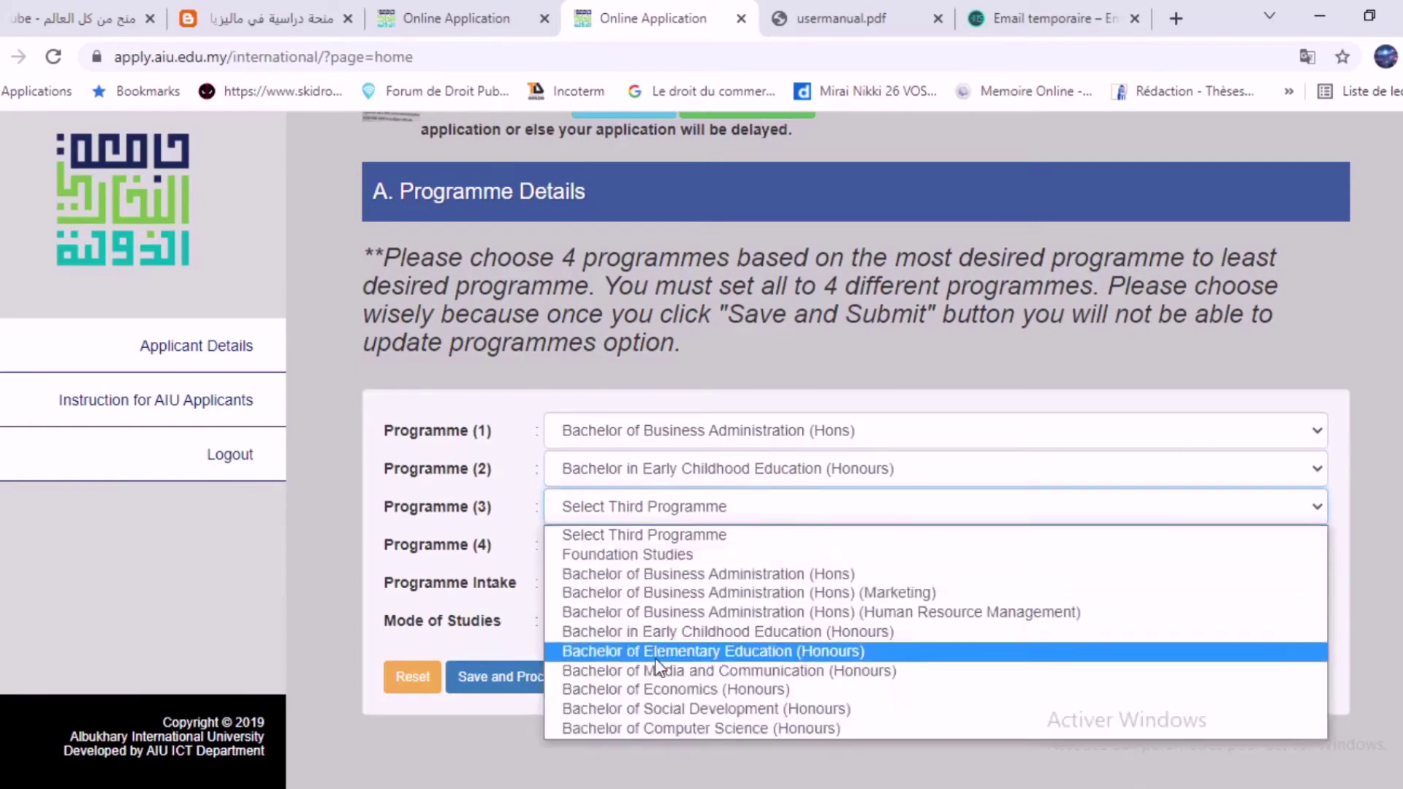
left_click(656, 688)
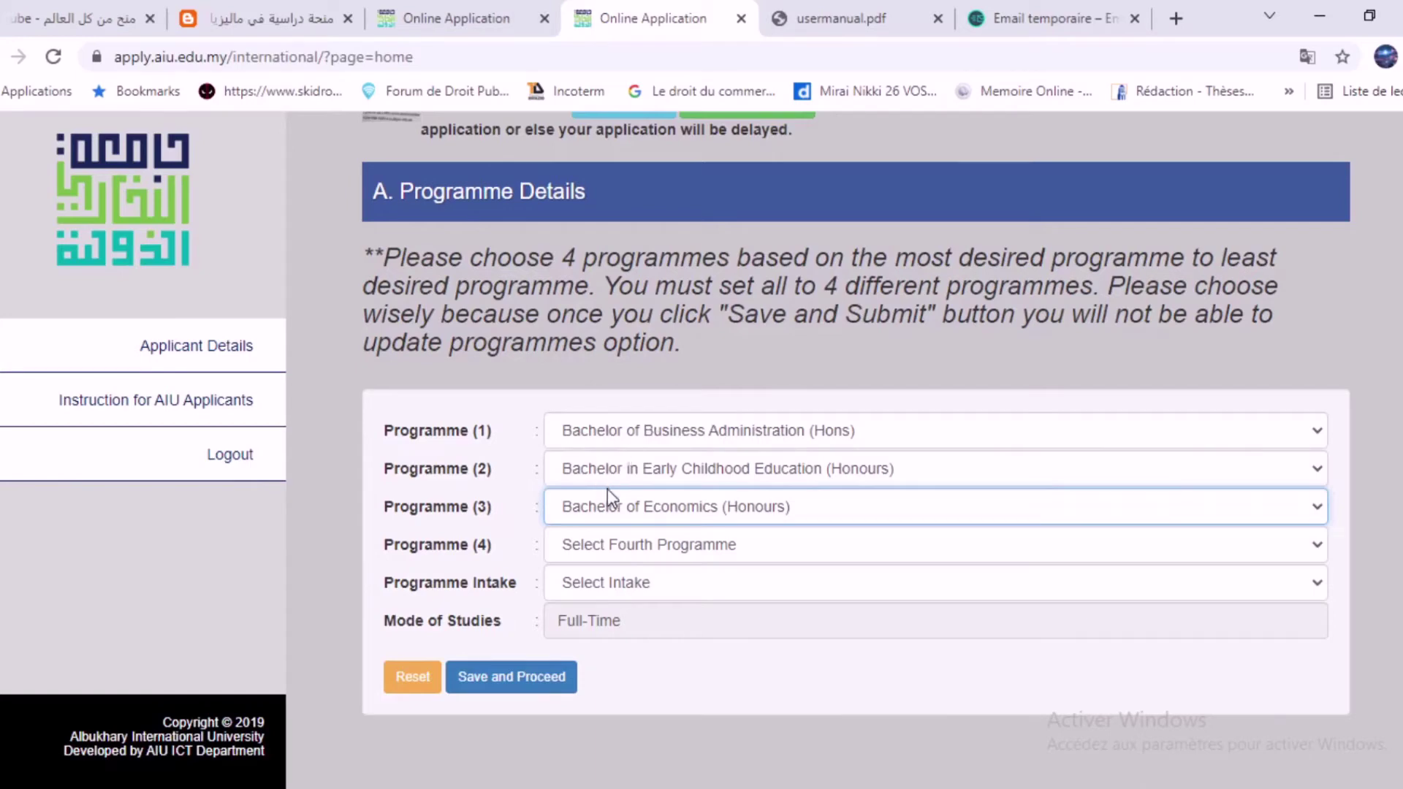
left_click(637, 544)
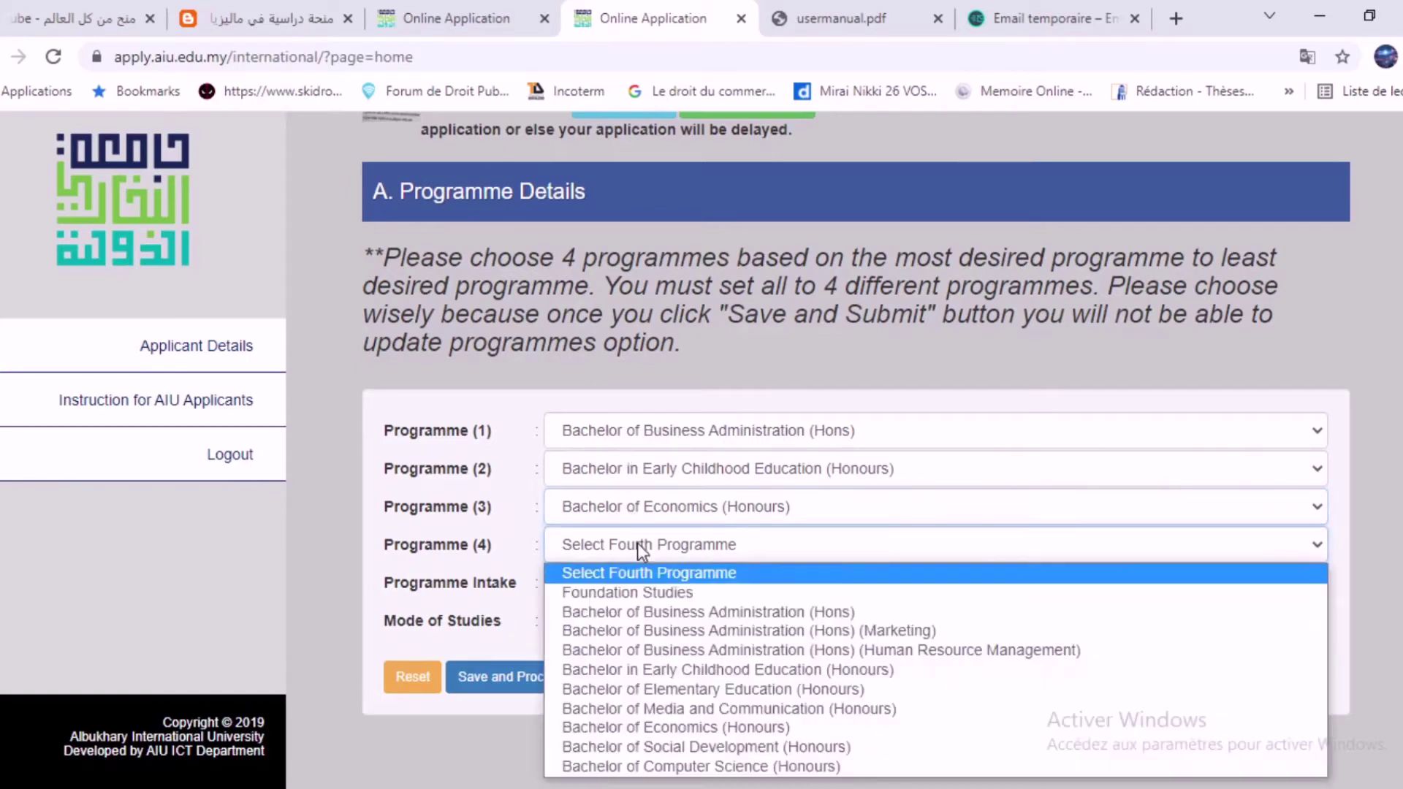
left_click(637, 594)
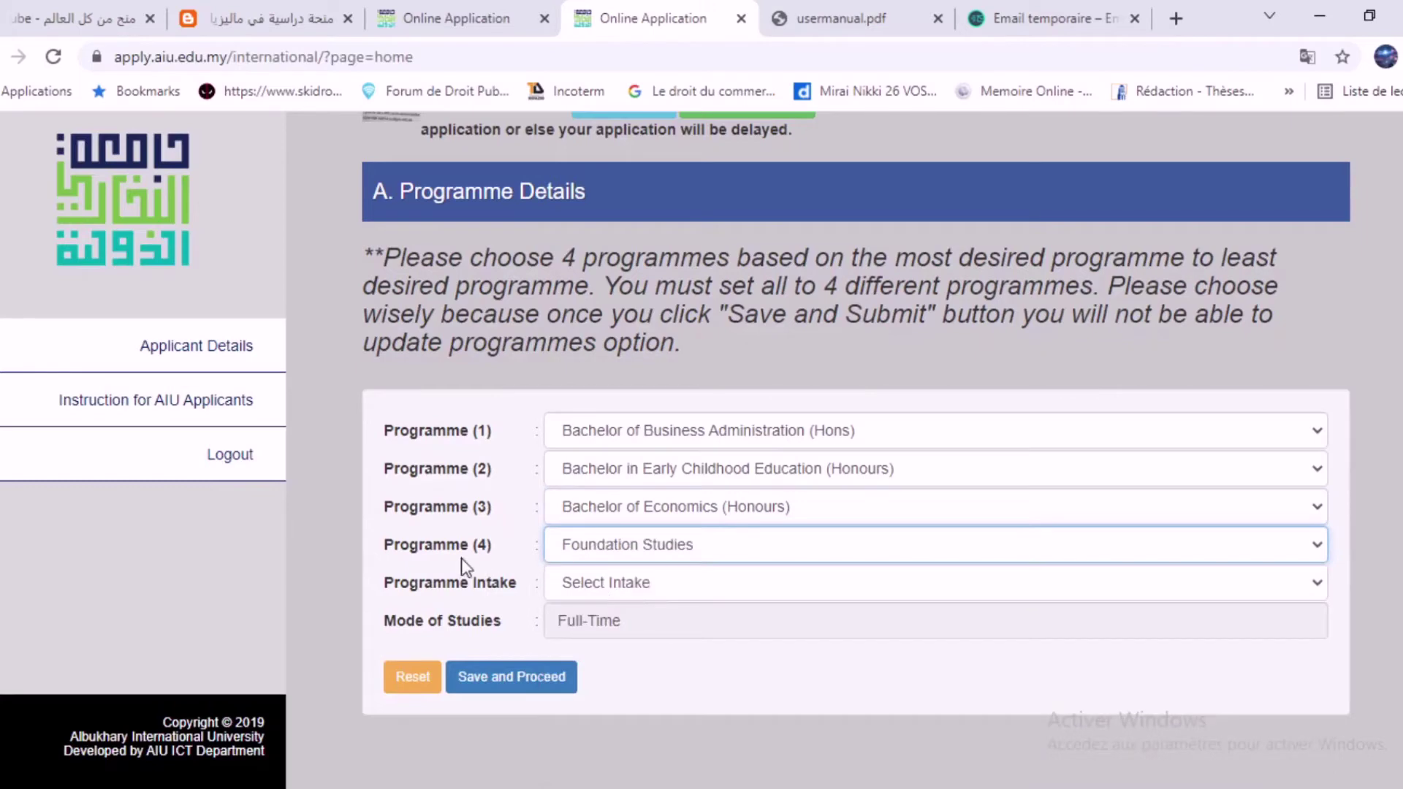
Set the programme intake to 2021/2022, save the programme details and proceed to the basic information form
left_click(643, 590)
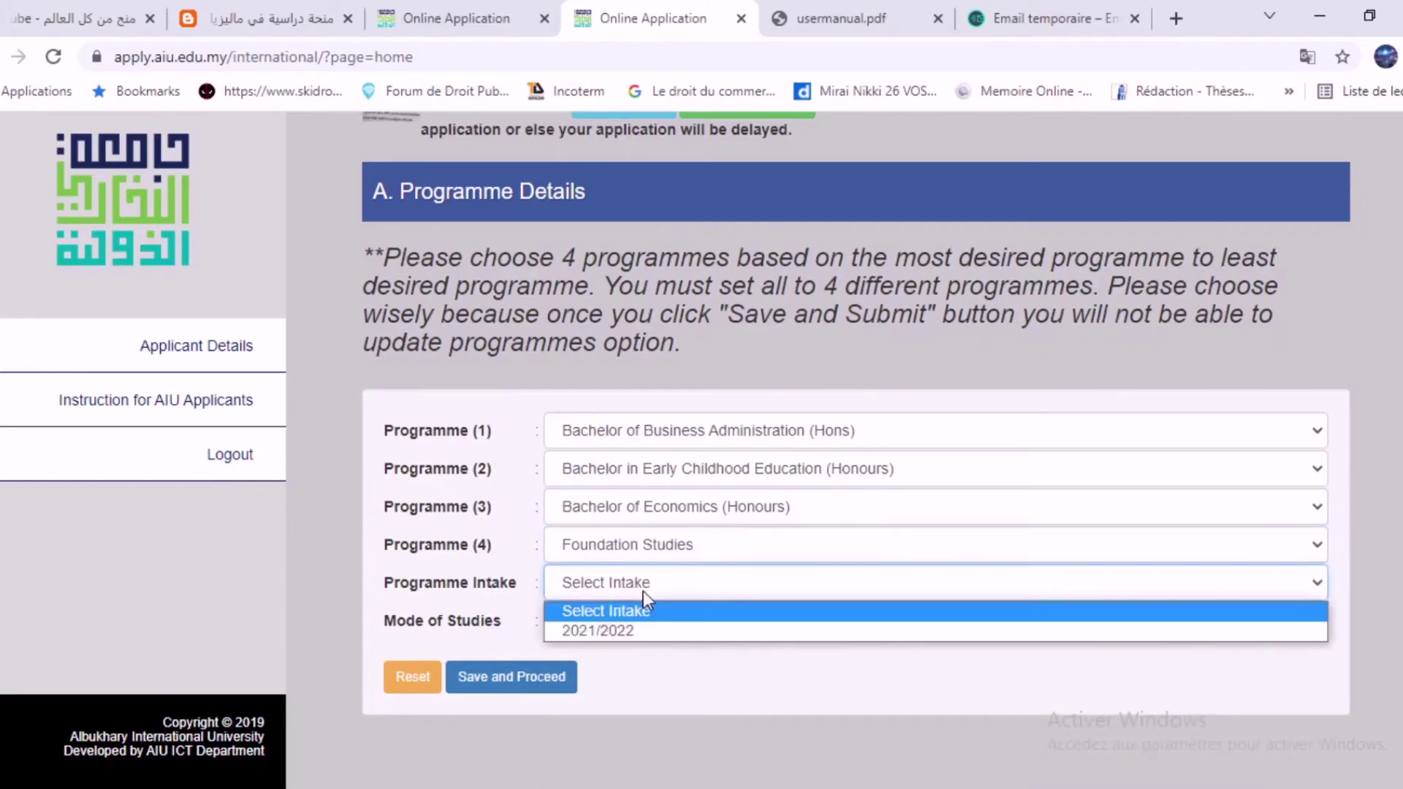
left_click(623, 632)
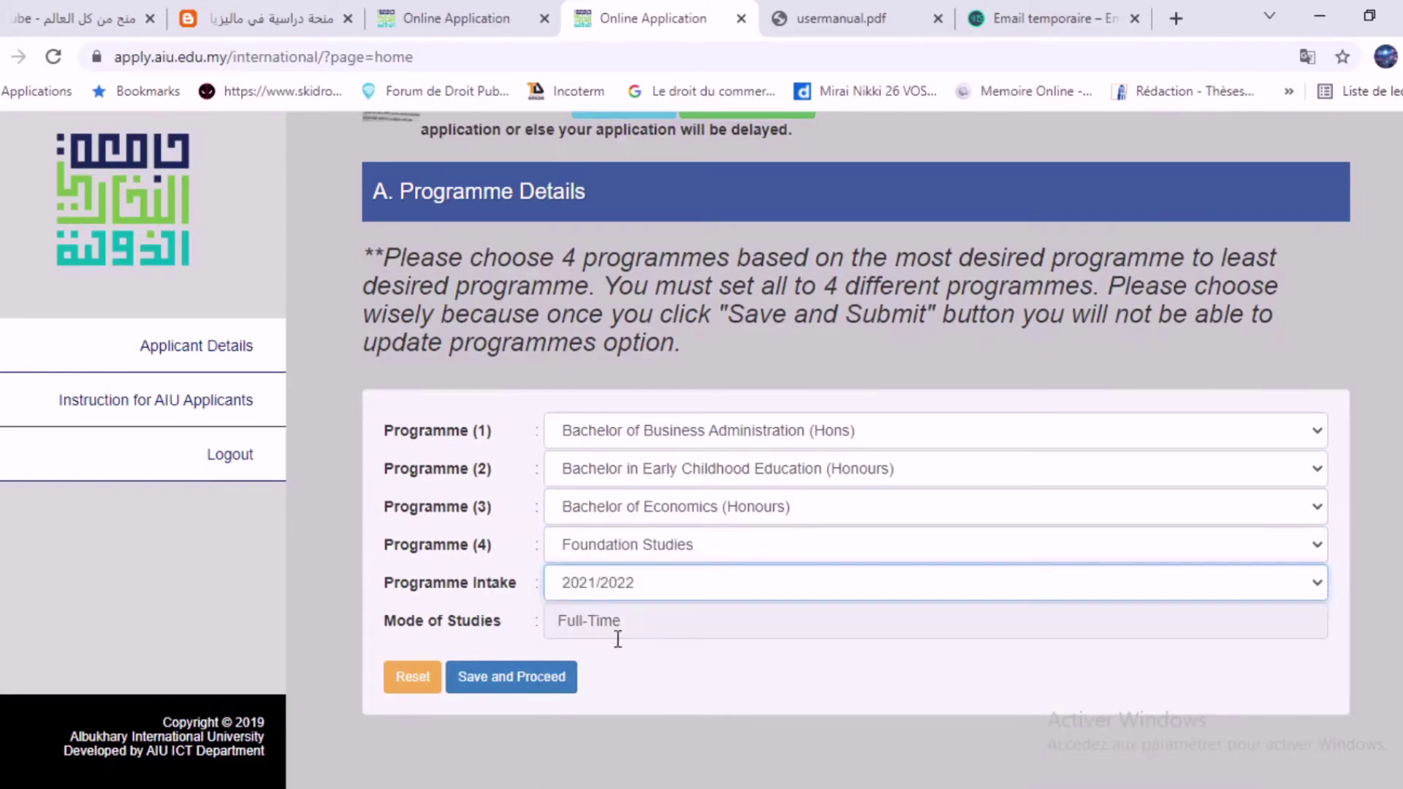
left_click(596, 621)
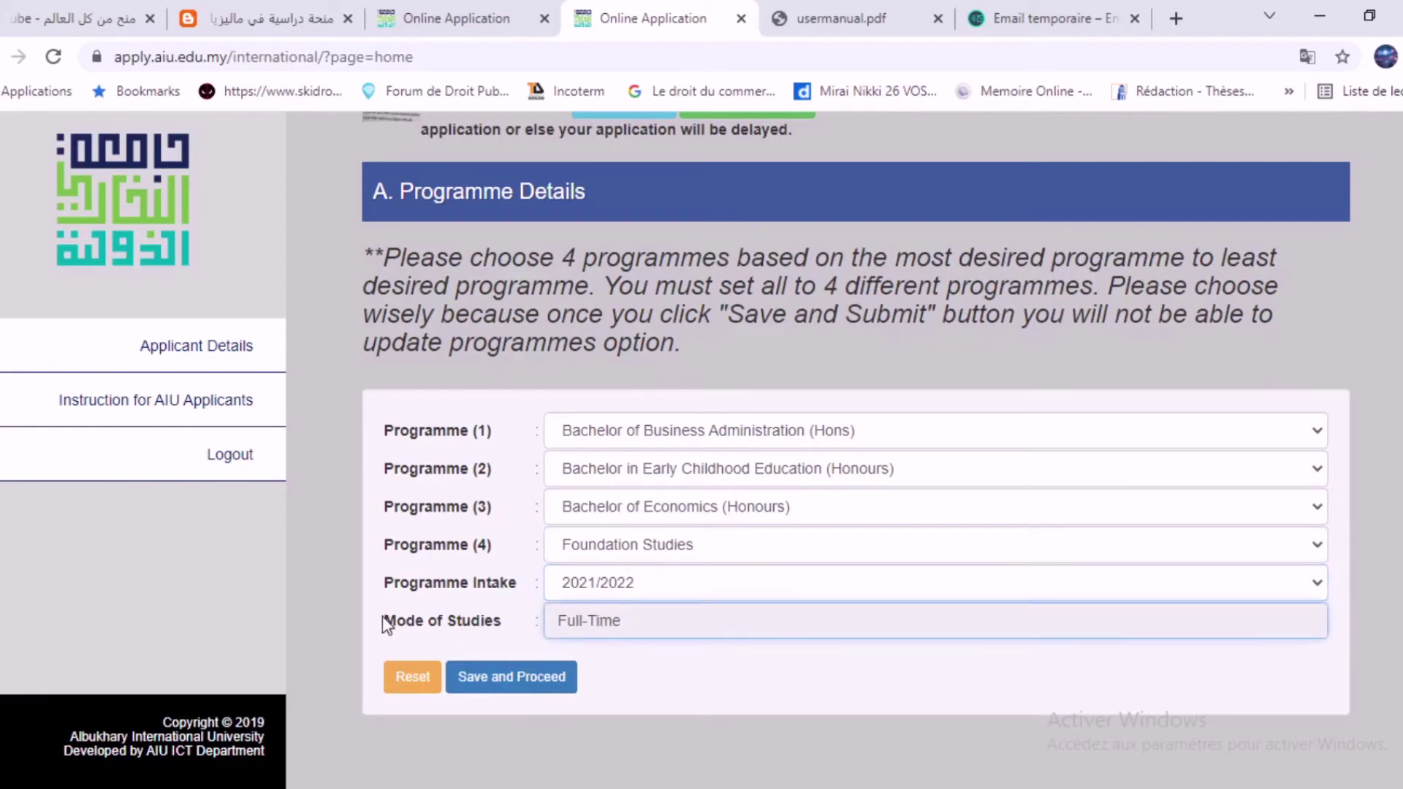
left_click(513, 676)
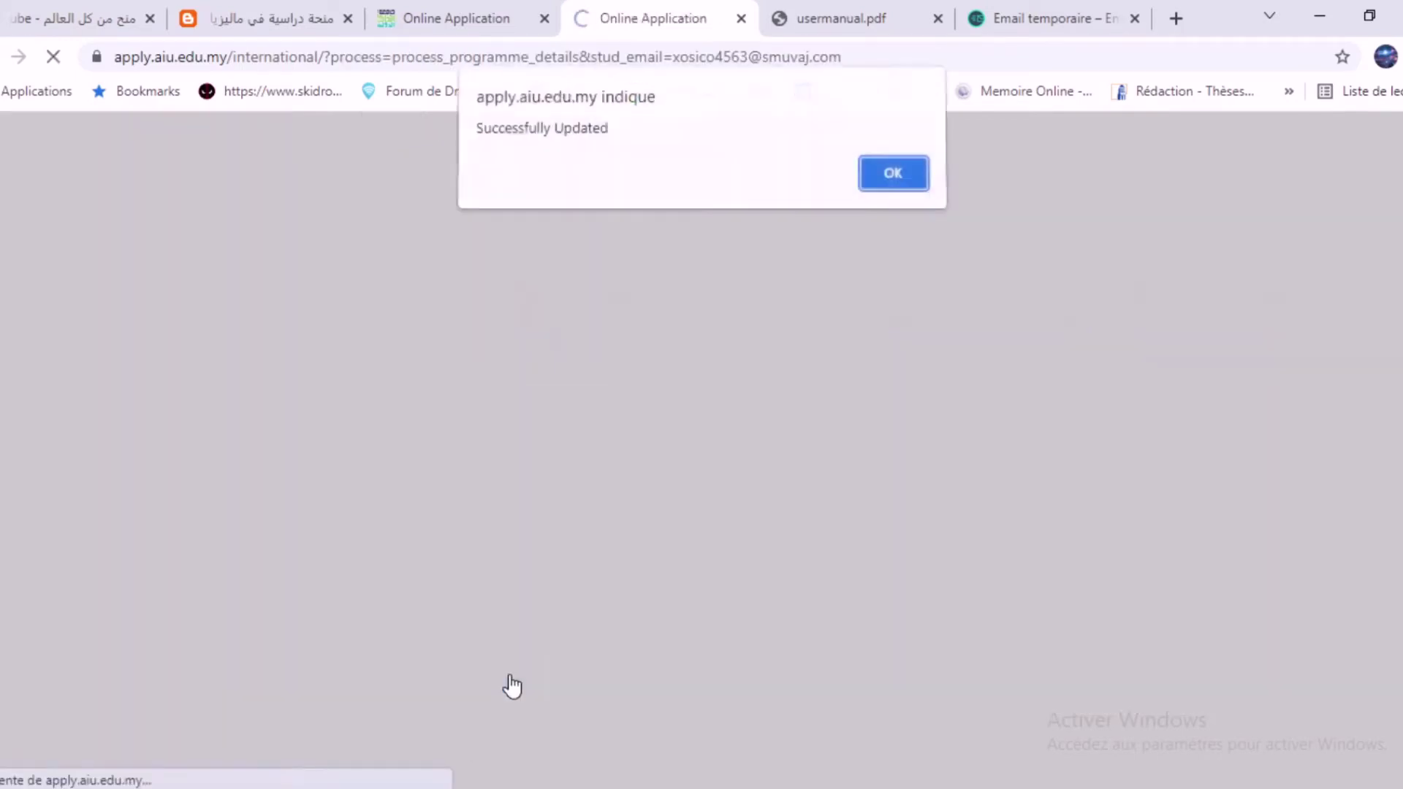
left_click(890, 176)
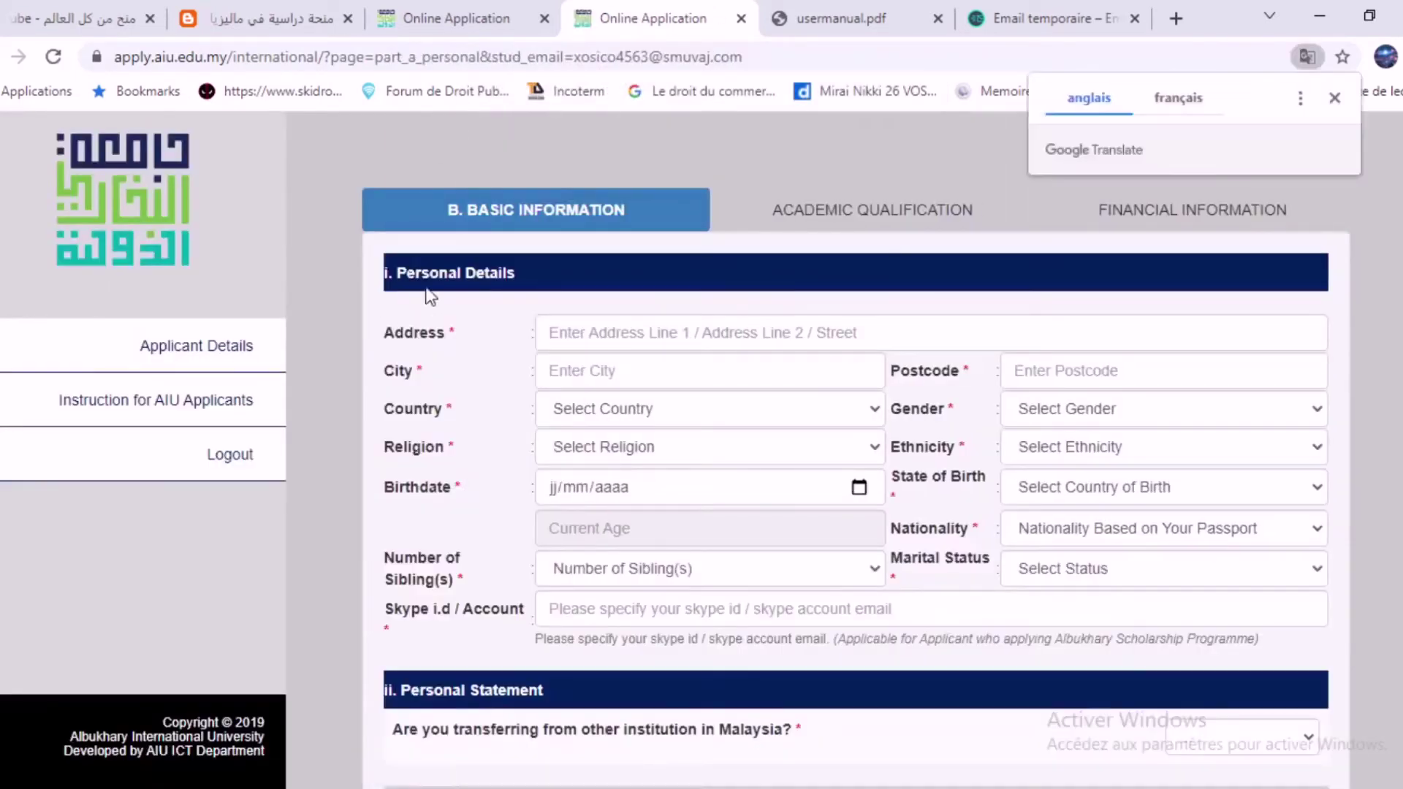
left_click(1334, 98)
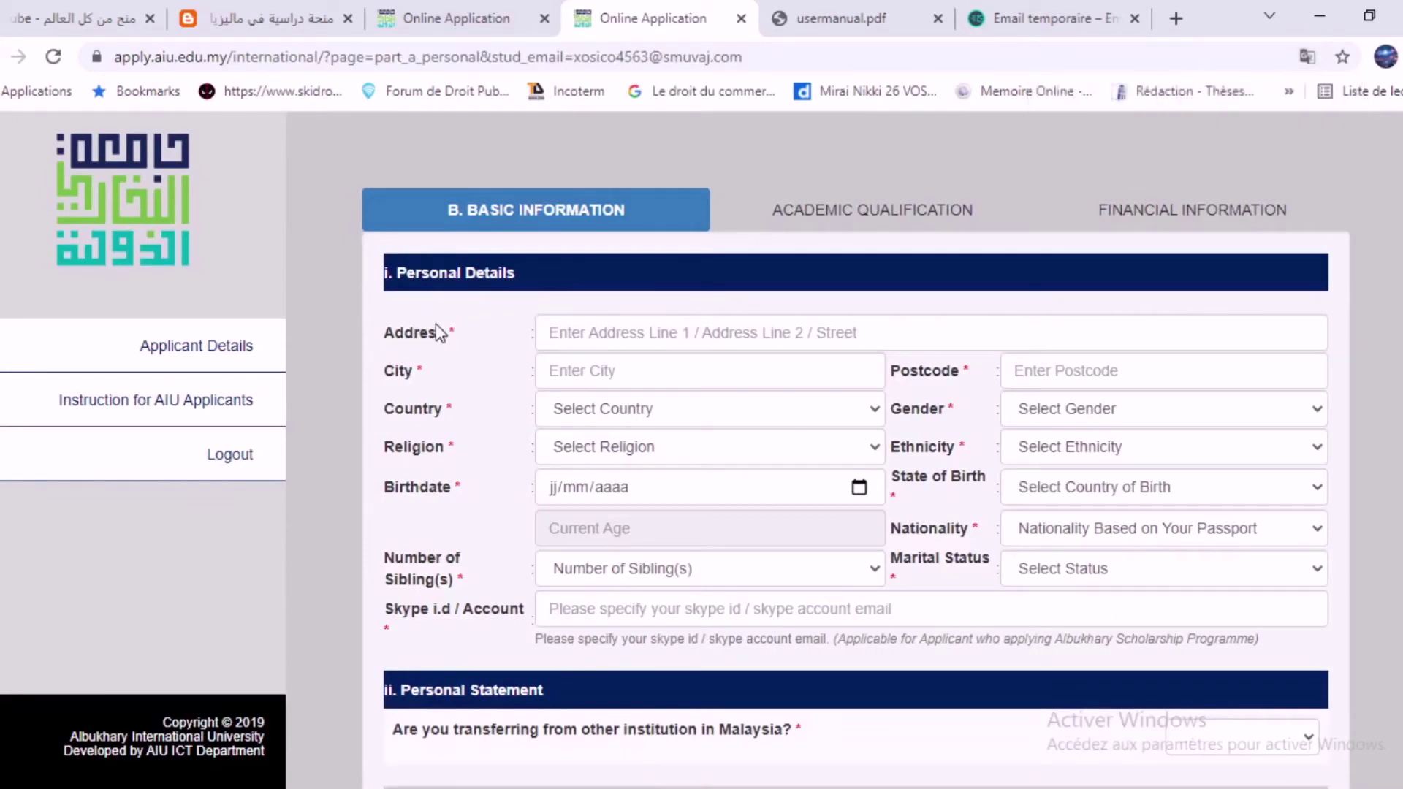
Look over the religion choices without picking one and set the number of siblings to None in the personal details
scroll(439, 369, "down", 1)
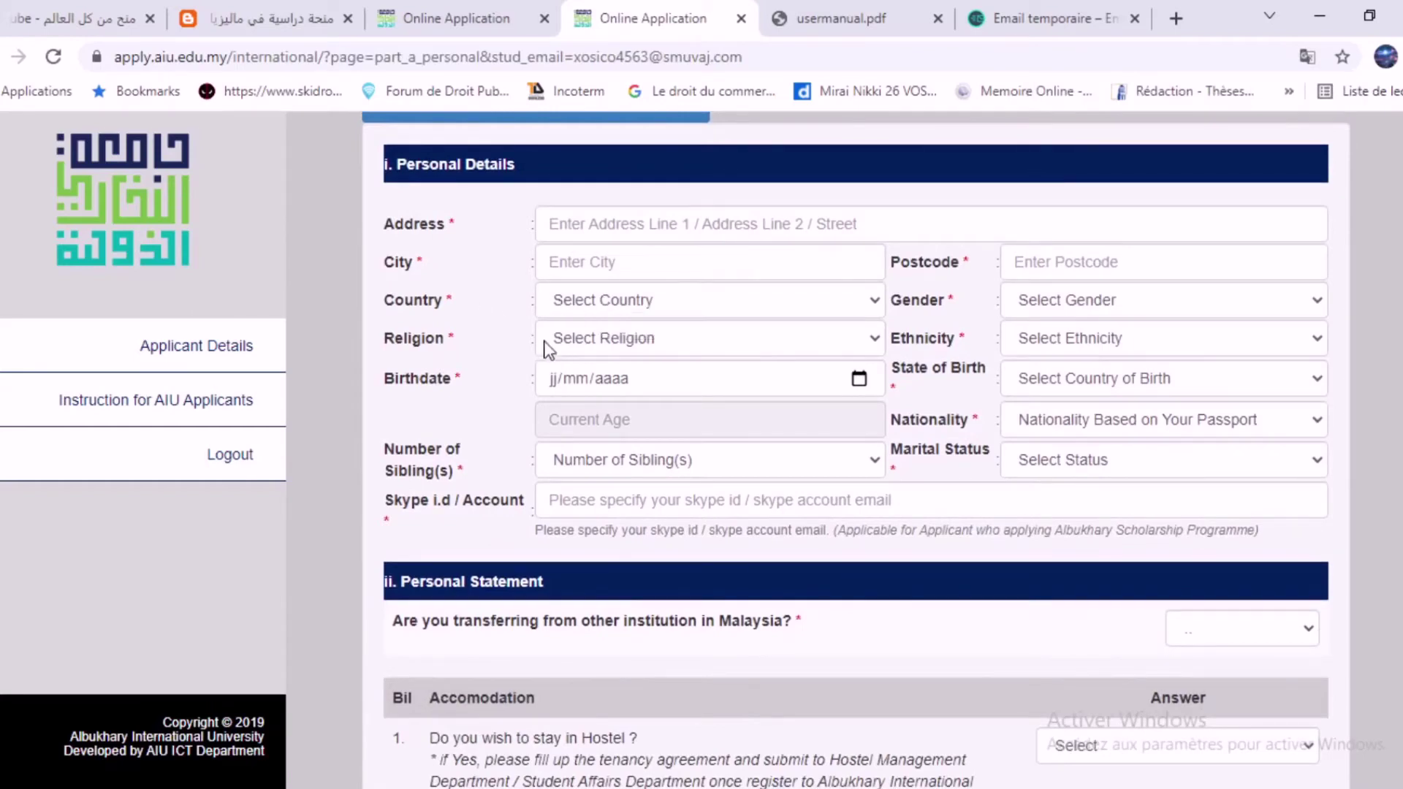
left_click(611, 344)
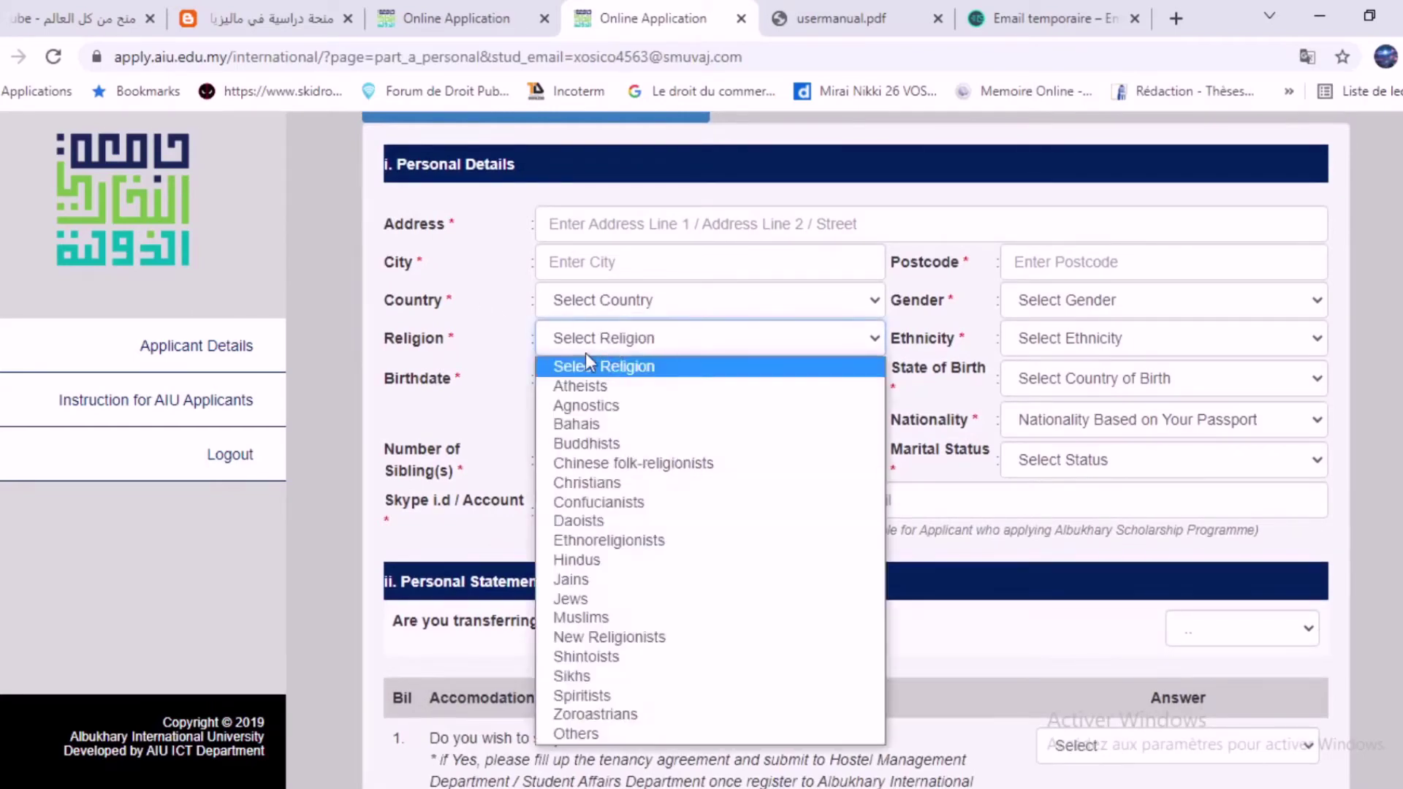
left_click(501, 357)
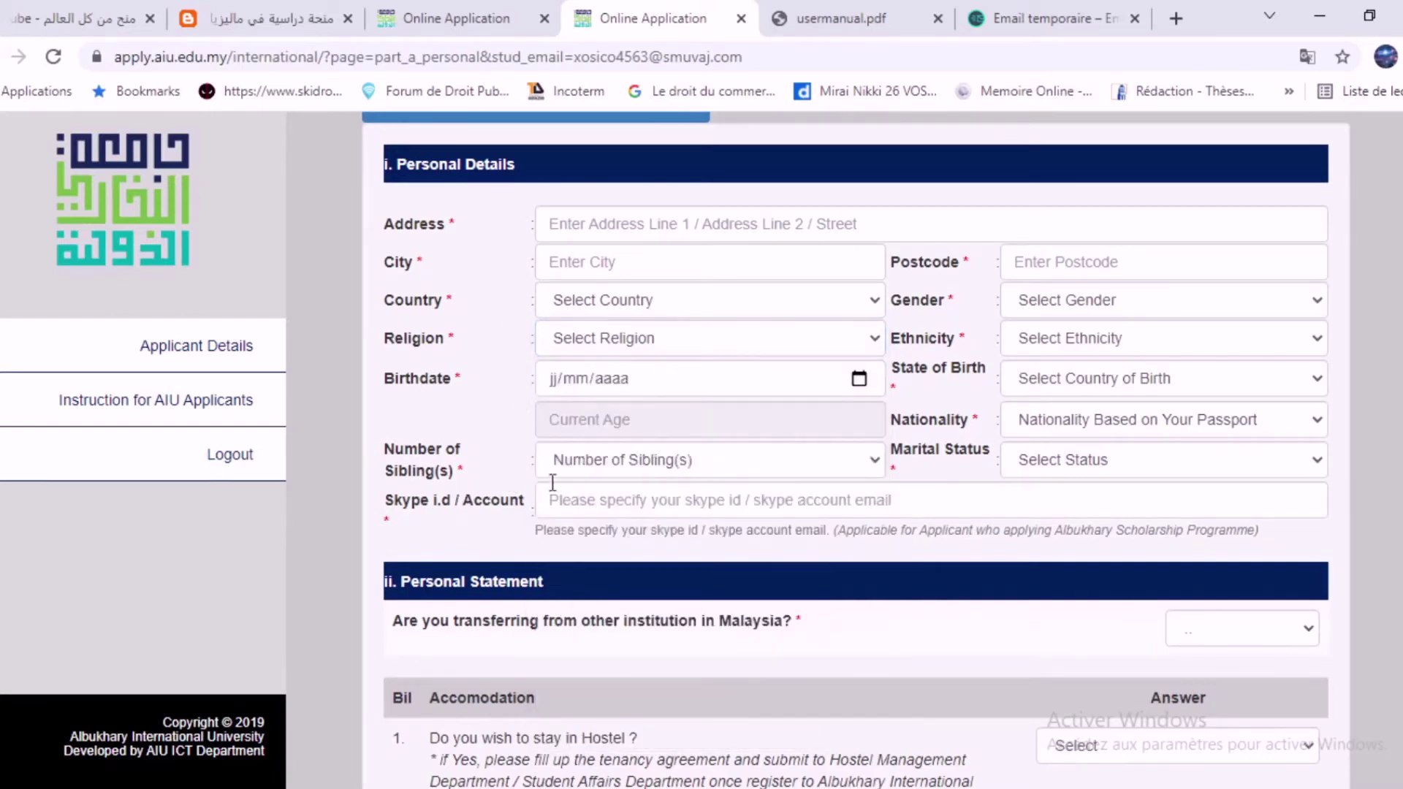
left_click(731, 462)
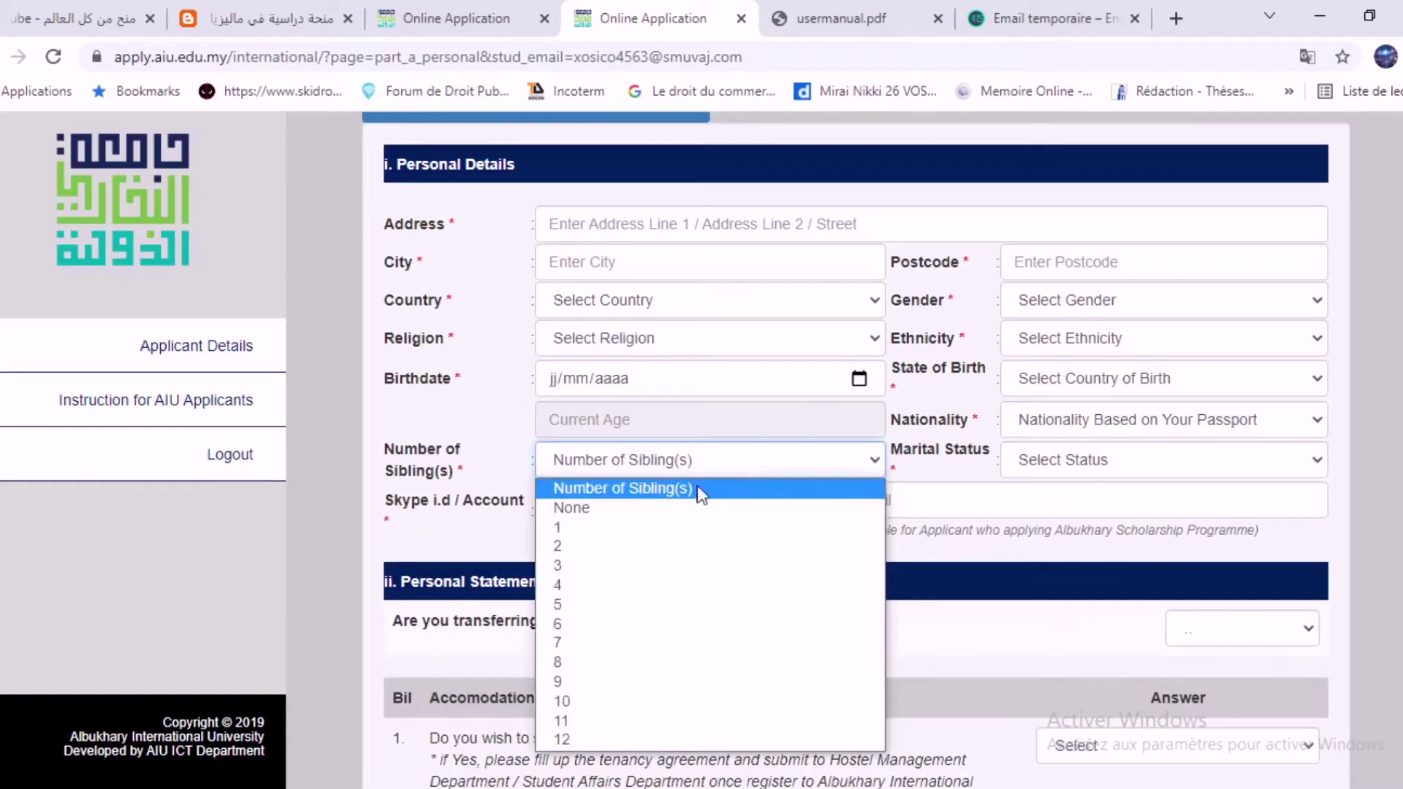
left_click(676, 507)
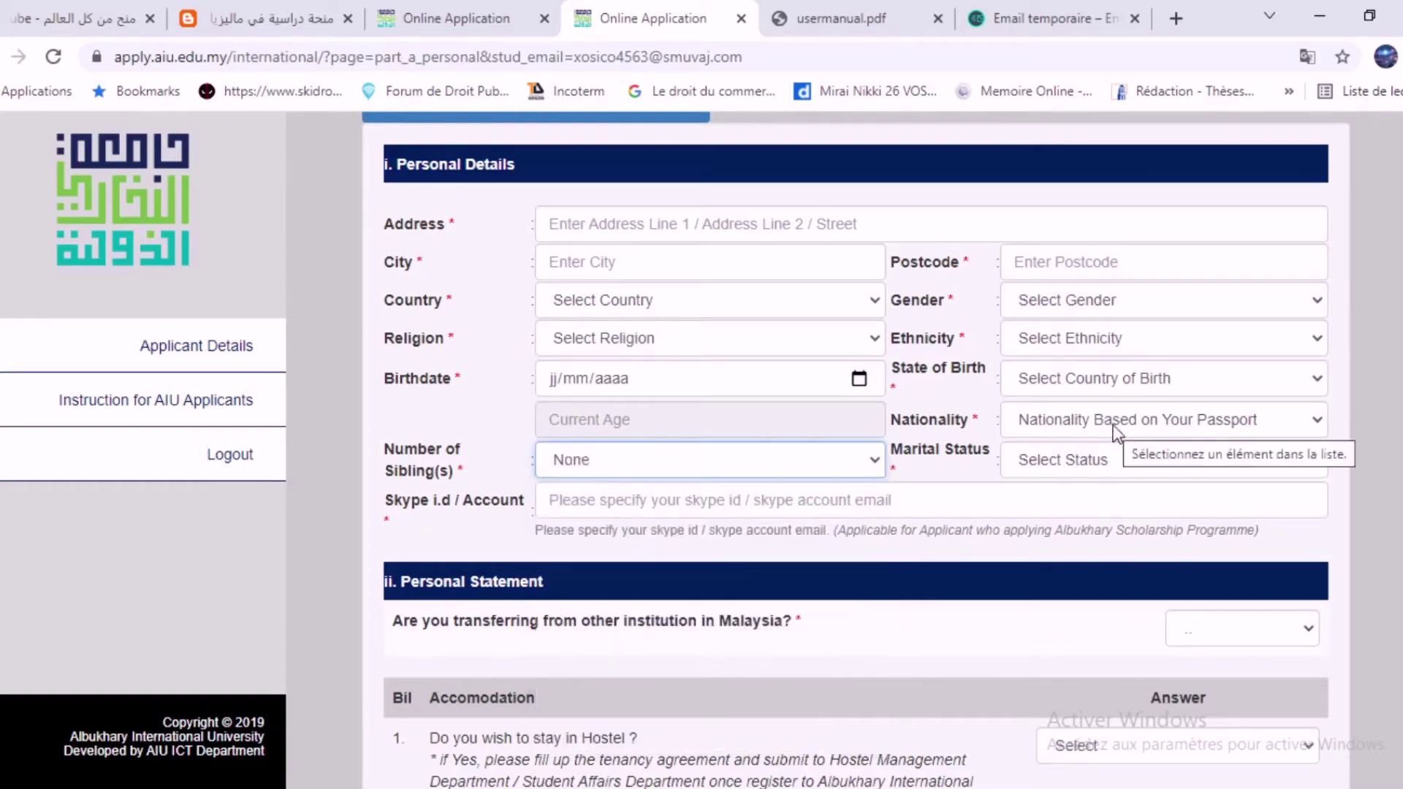
Set the applicant's gender to Male and the ethnicity to Arabs in the personal details
left_click(1045, 301)
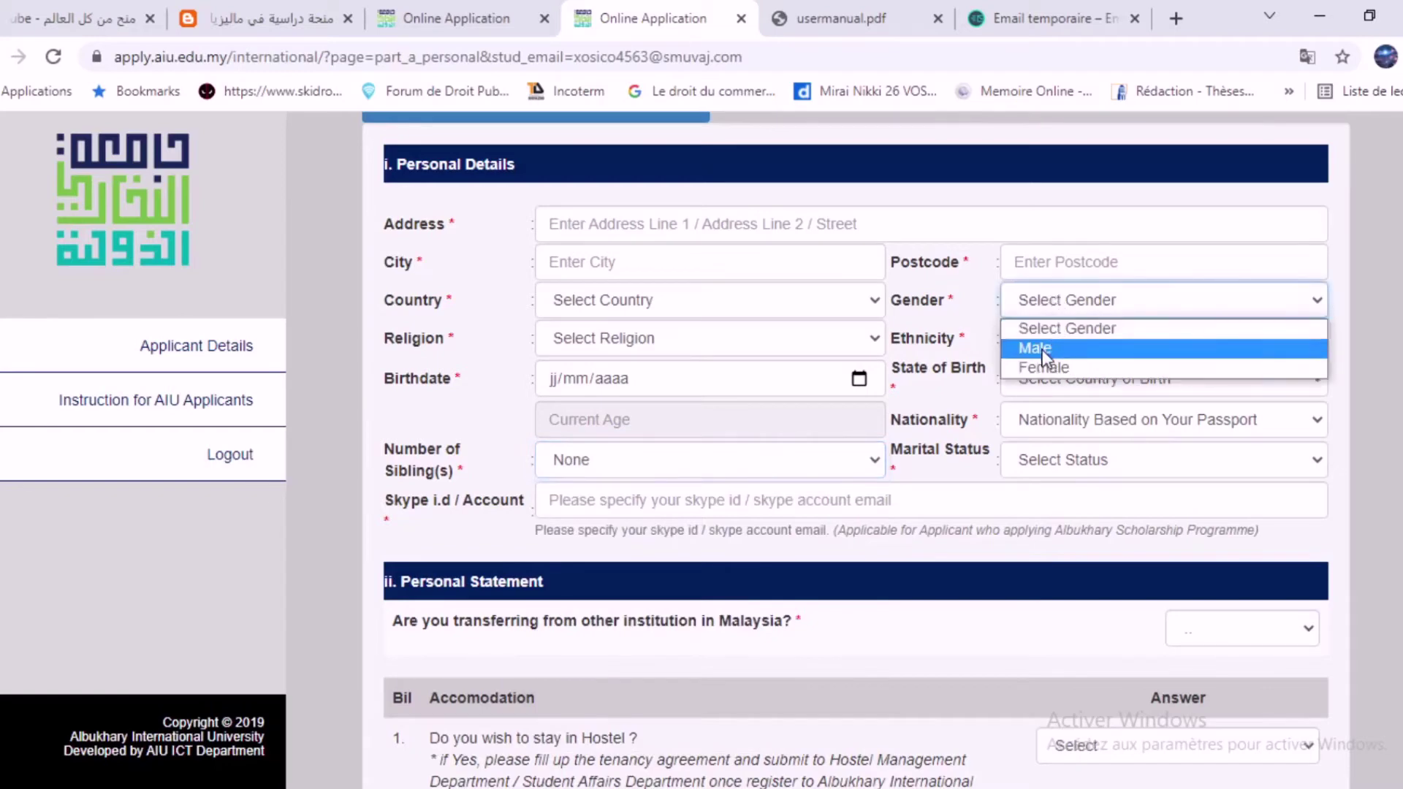
left_click(1045, 349)
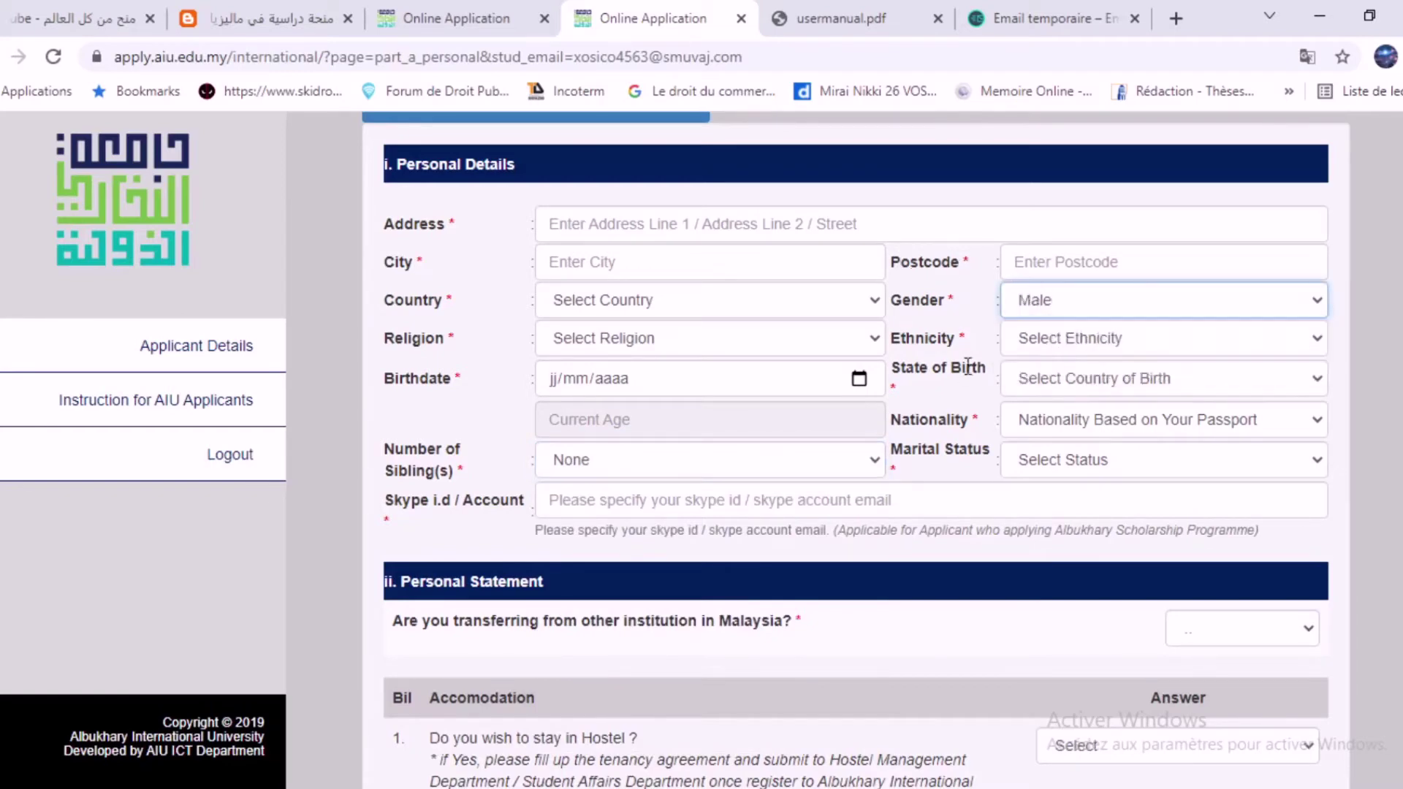
left_click(1092, 339)
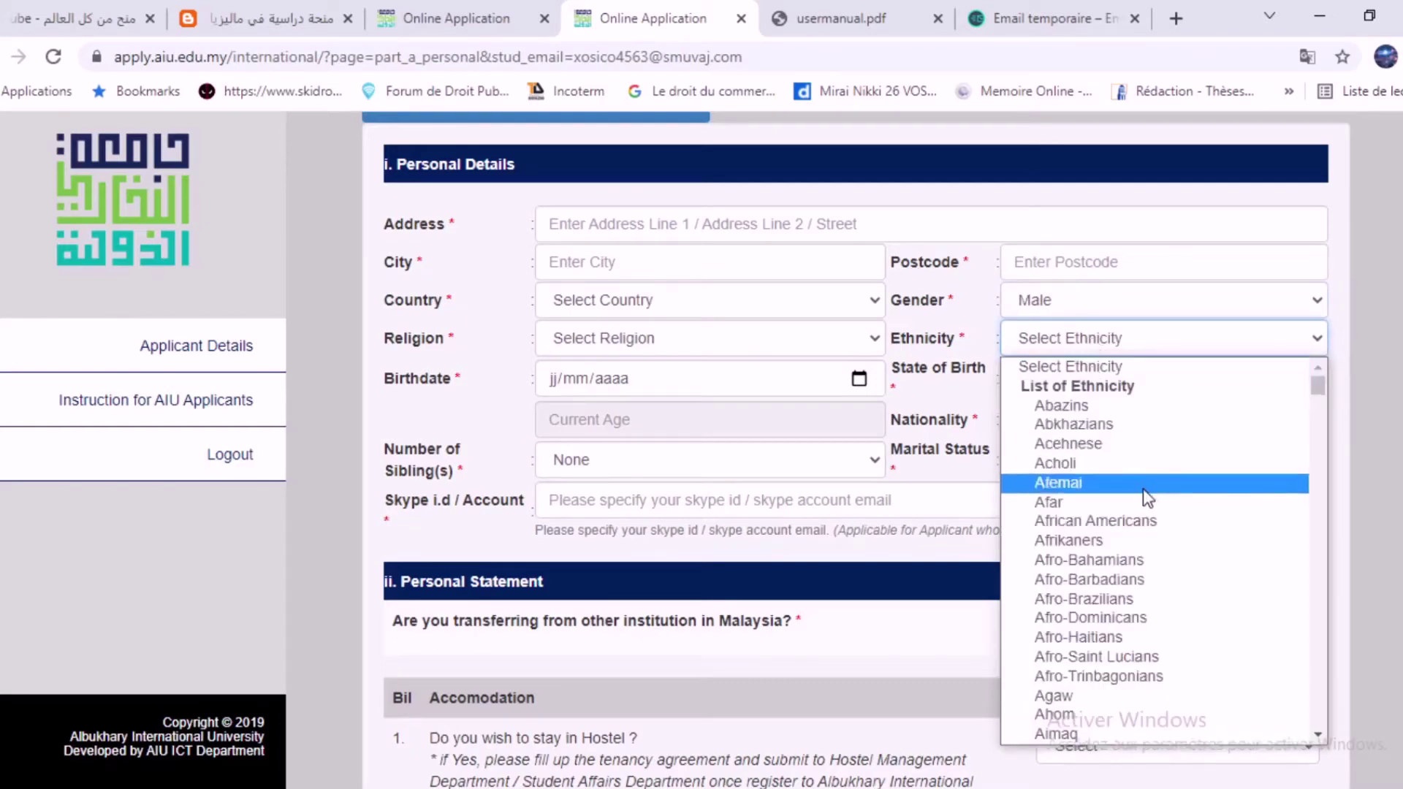
scroll(1144, 488, "down", 5)
scroll(1136, 484, "down", 3)
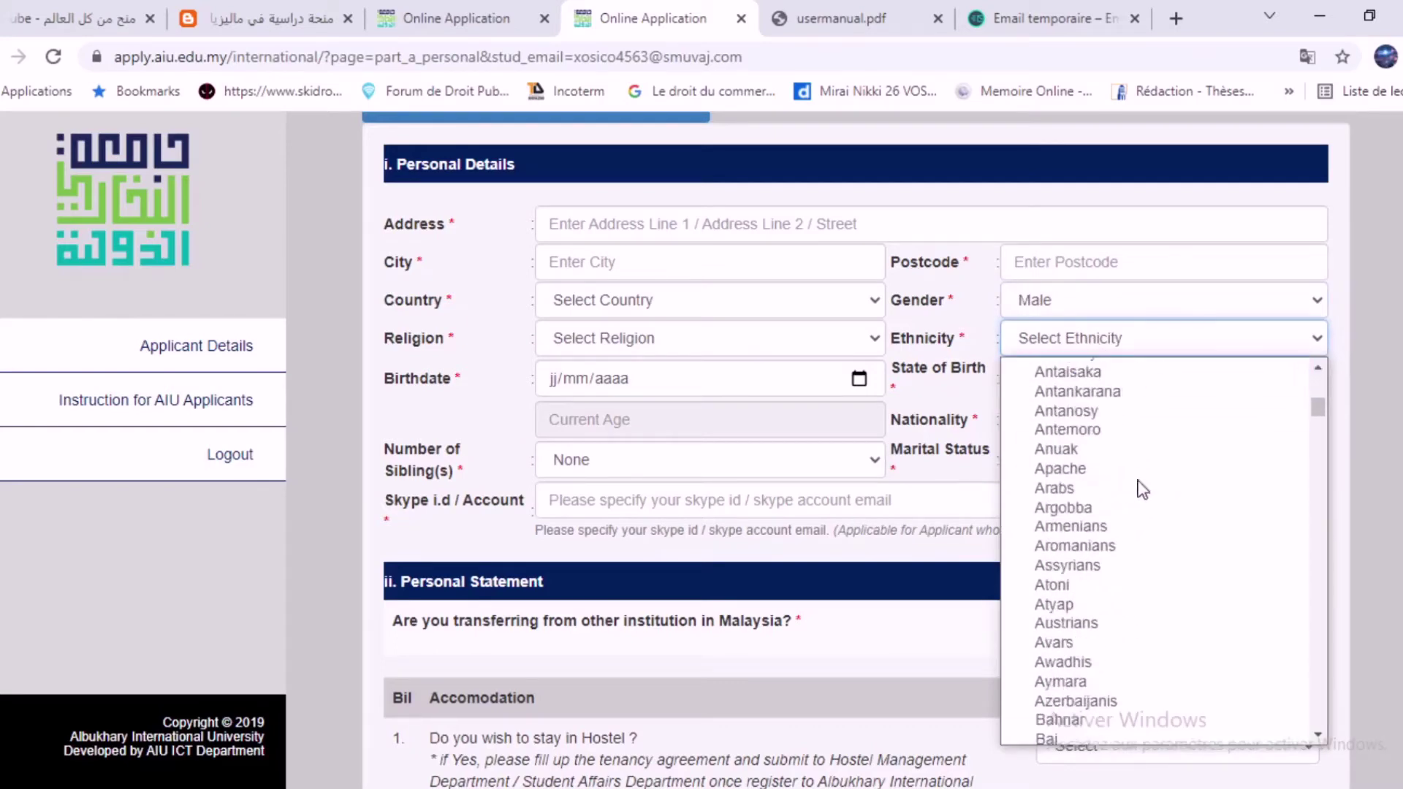
left_click(1138, 500)
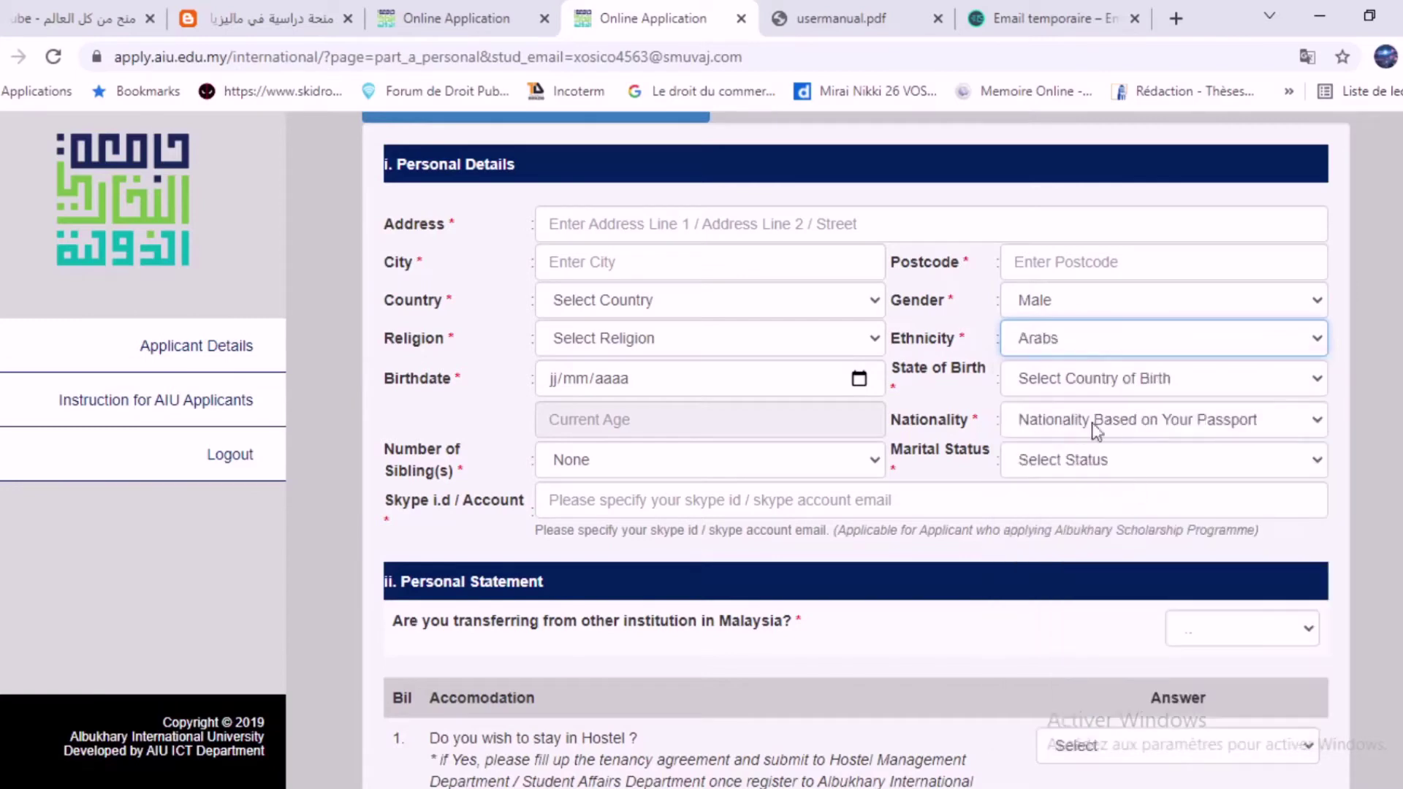
Set the applicant's marital status to Single in the personal details
left_click(1228, 422)
left_click(1023, 490)
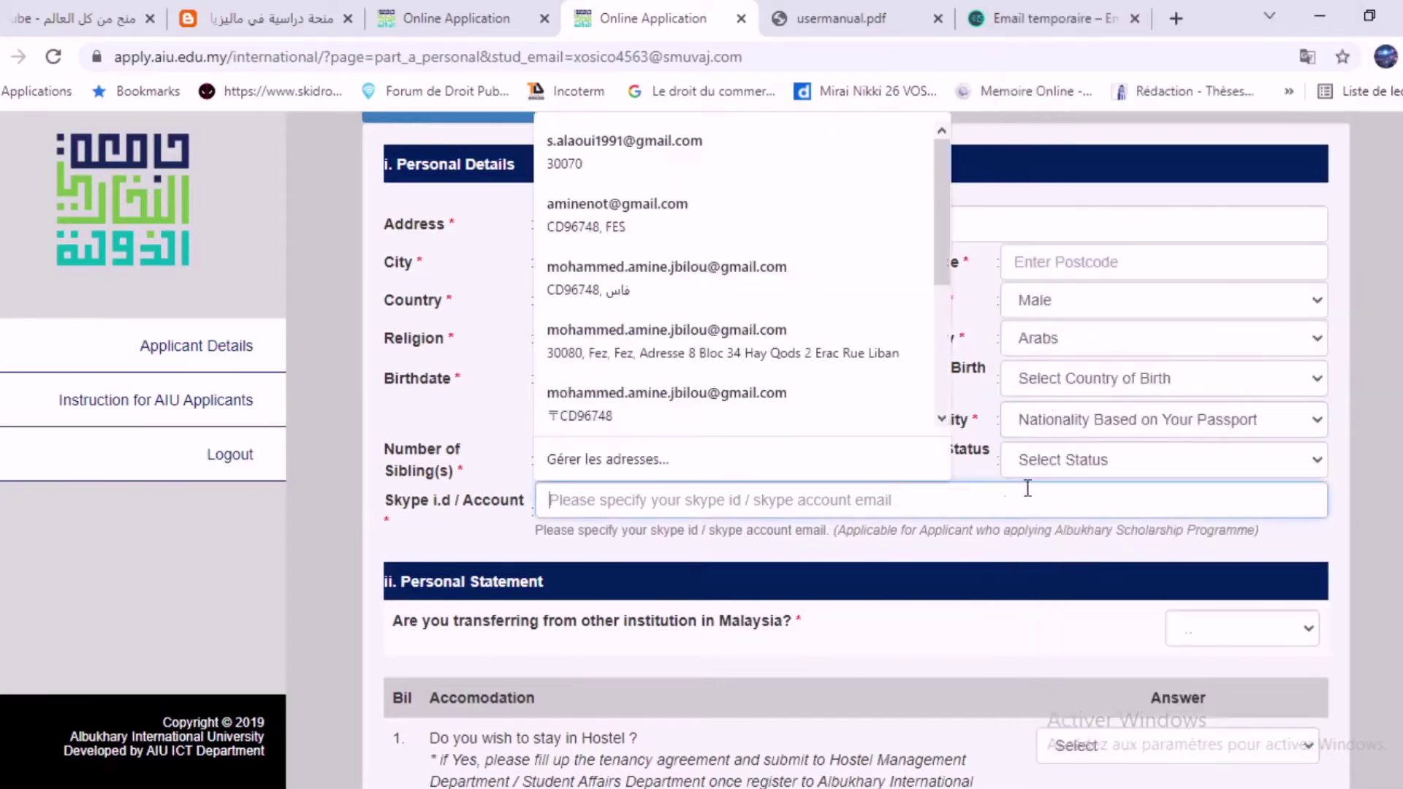
left_click(1072, 463)
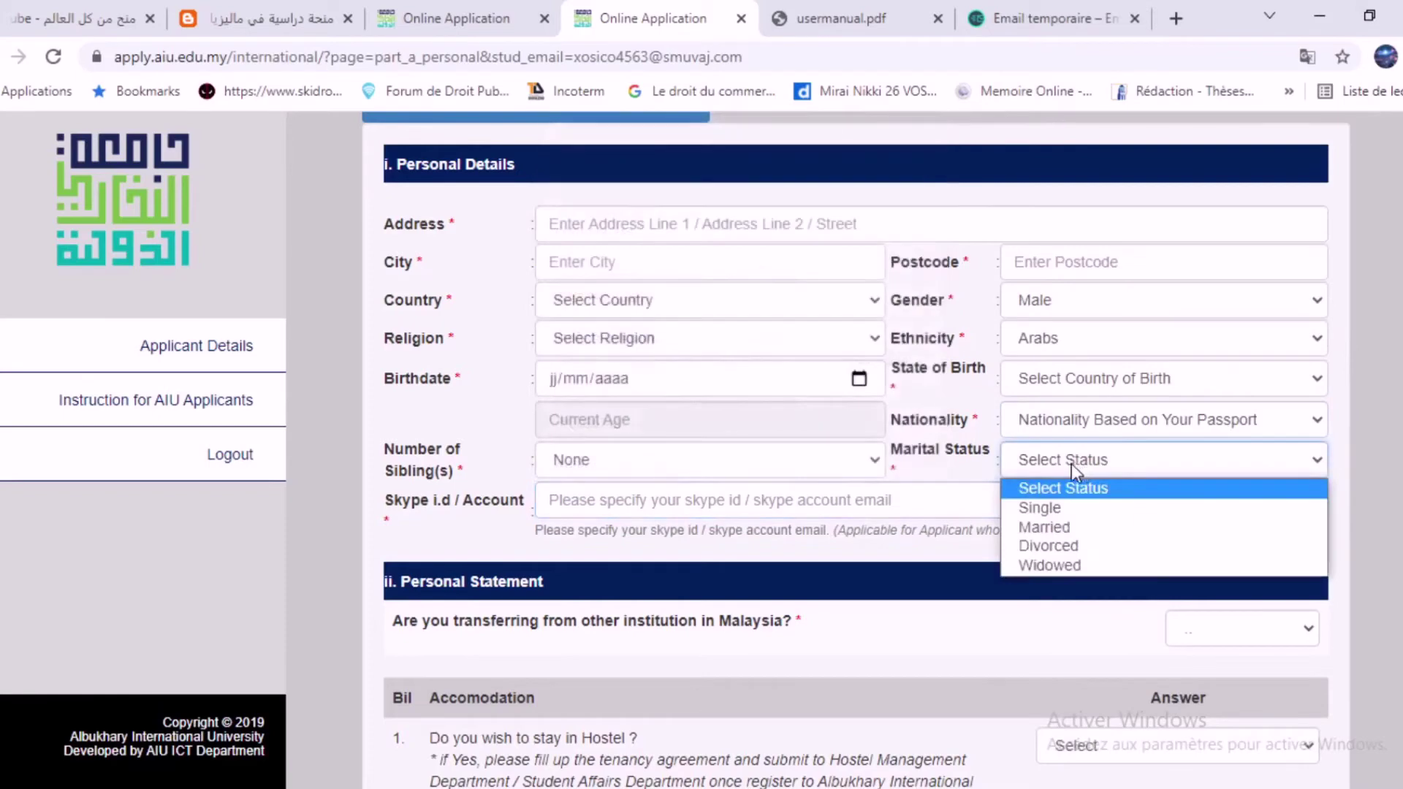
left_click(1060, 508)
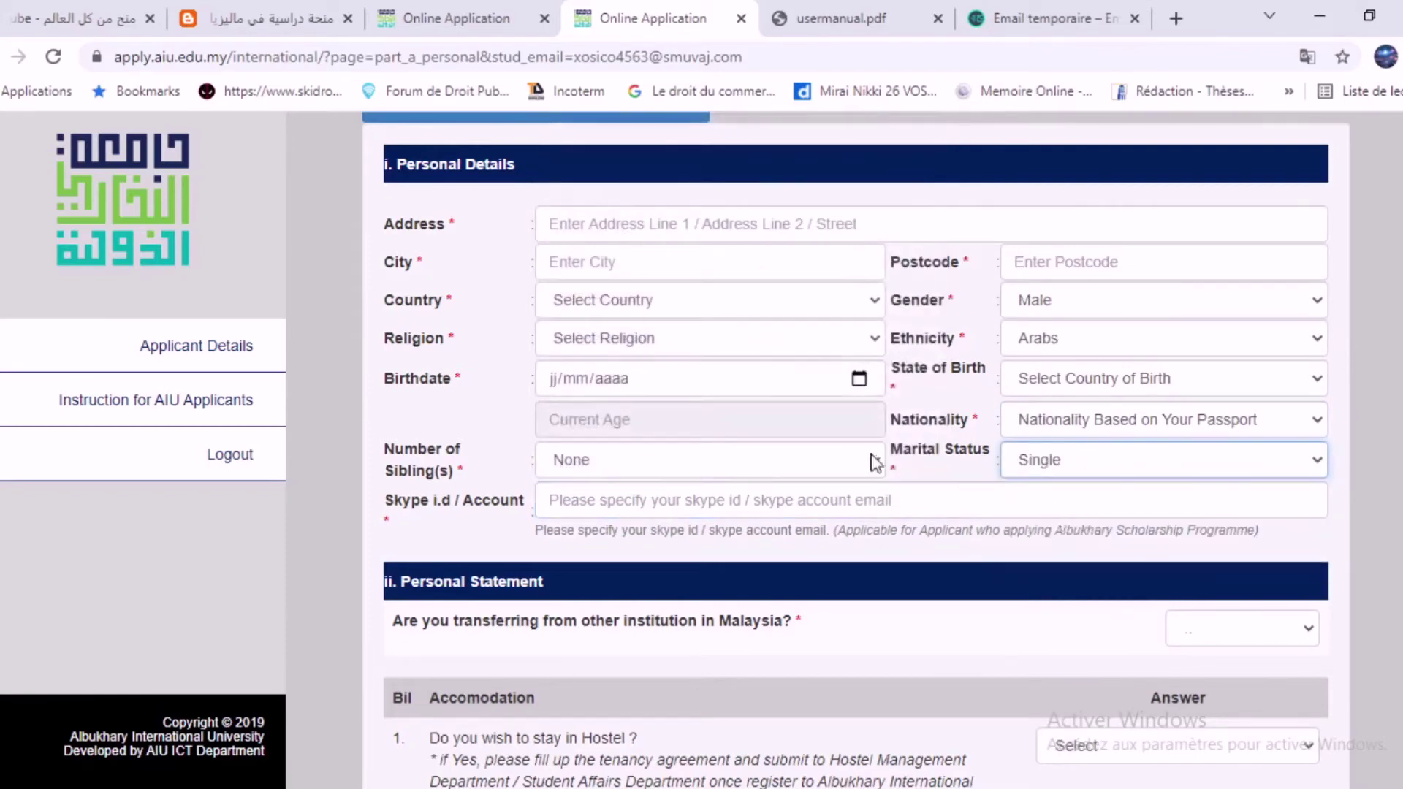
Look over the hostel accommodation answers in the personal statement without choosing one
scroll(637, 365, "down", 4)
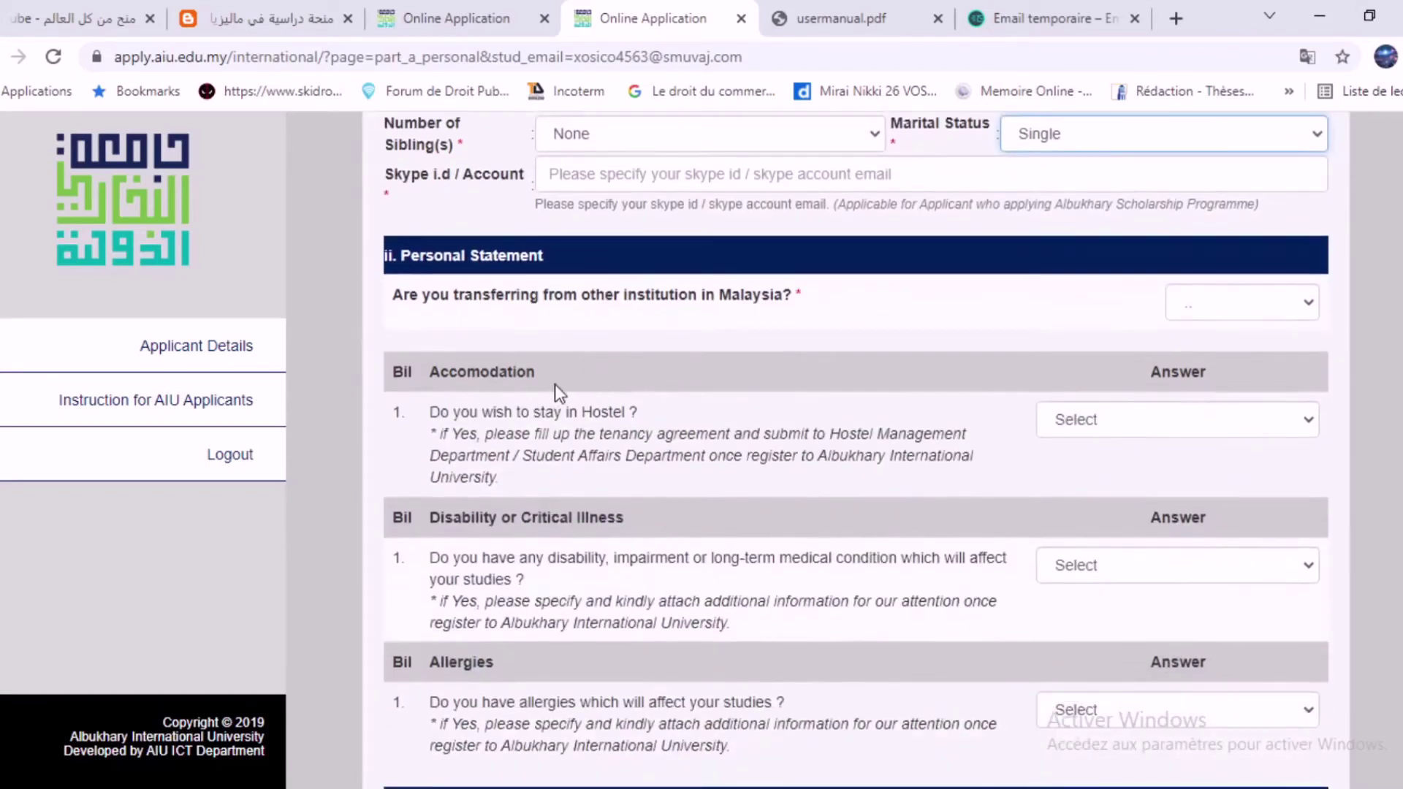
scroll(560, 404, "down", 1)
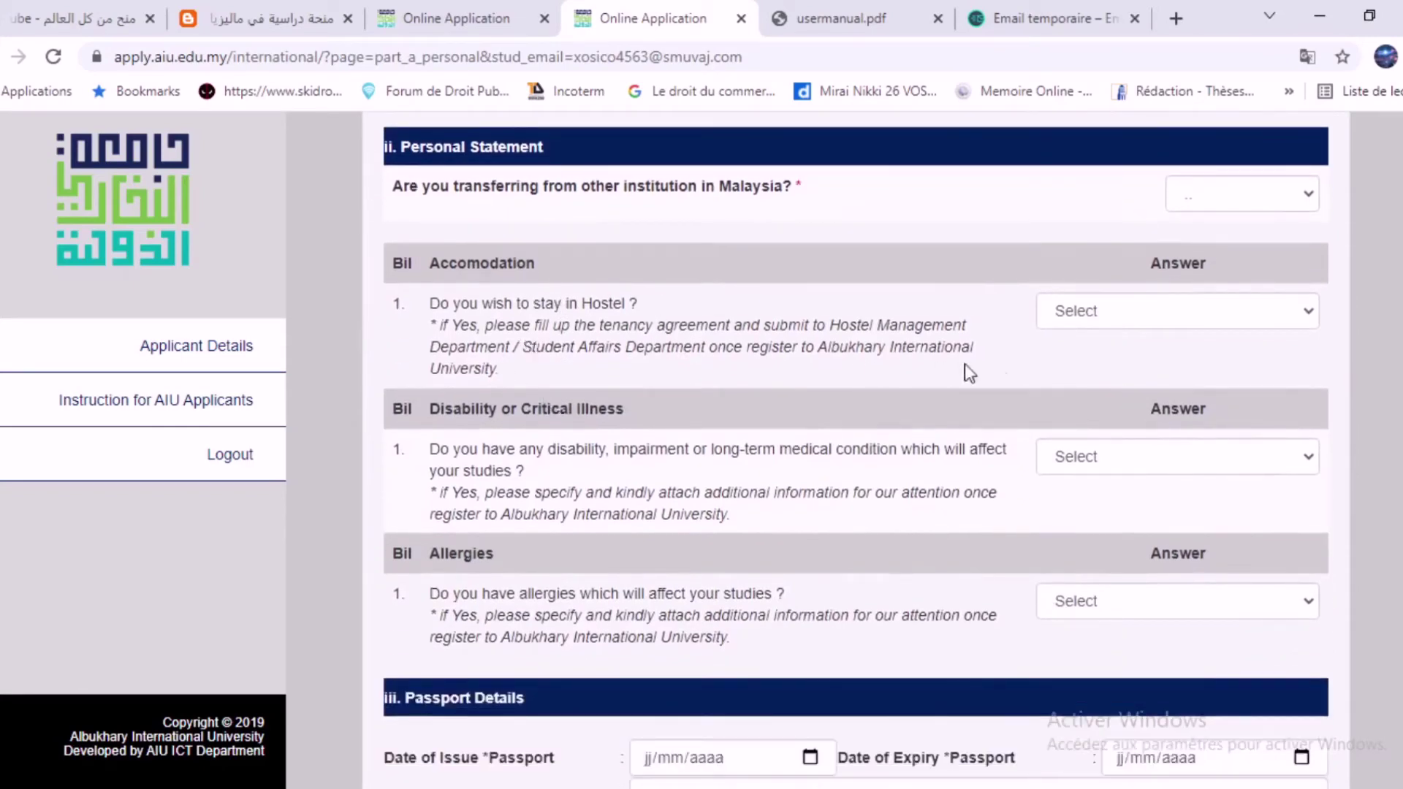
left_click(1169, 319)
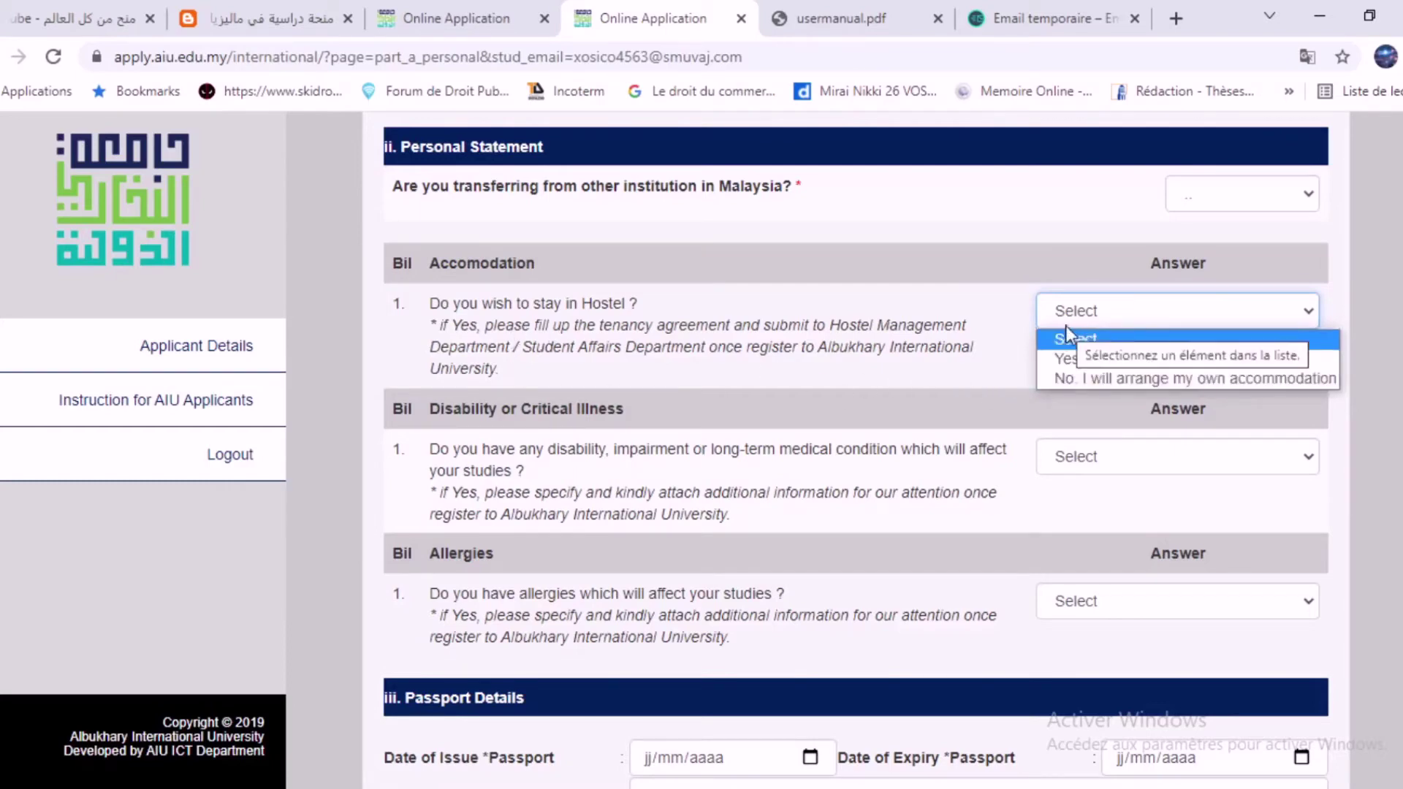
left_click(932, 323)
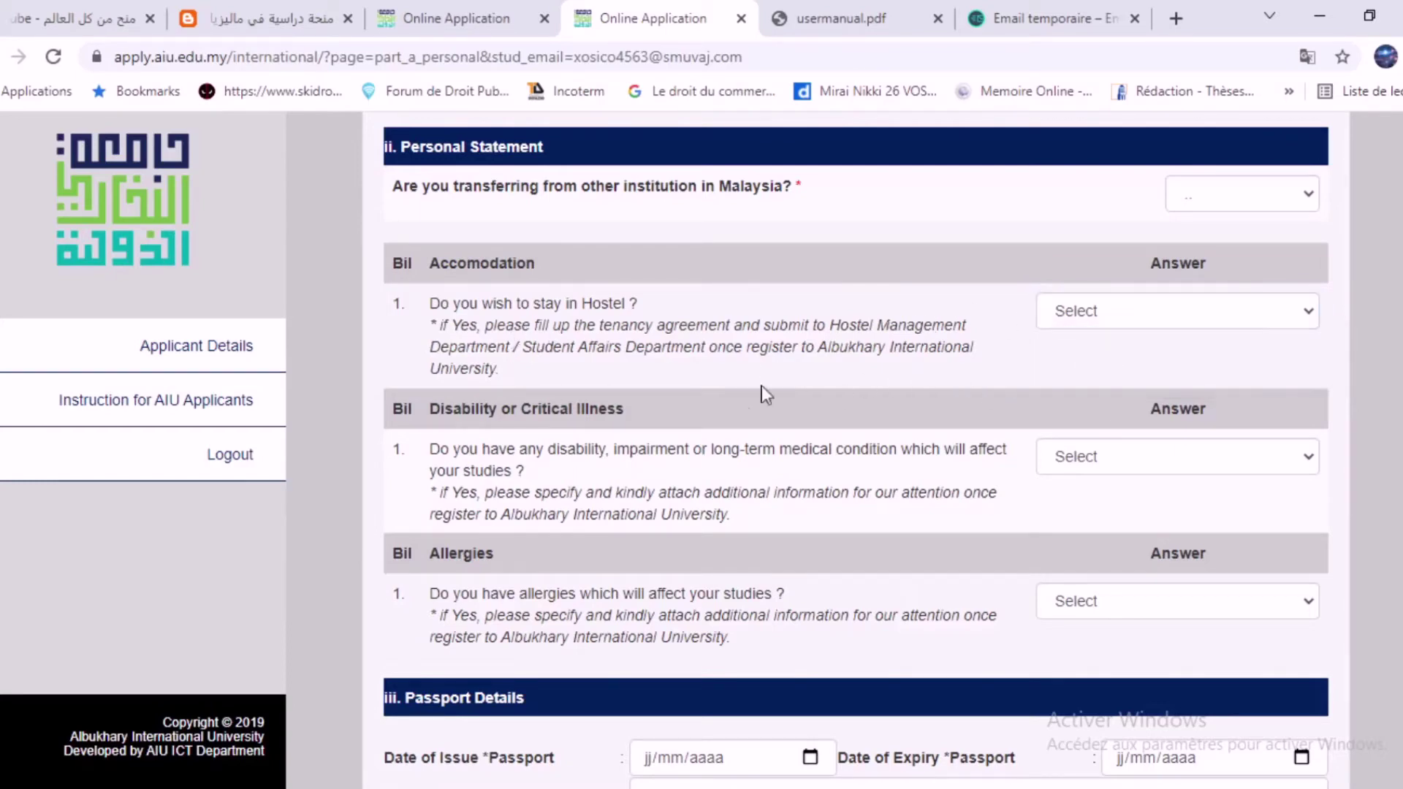
Answer the disability question and the allergies question in the personal statement with the No options
scroll(761, 384, "down", 2)
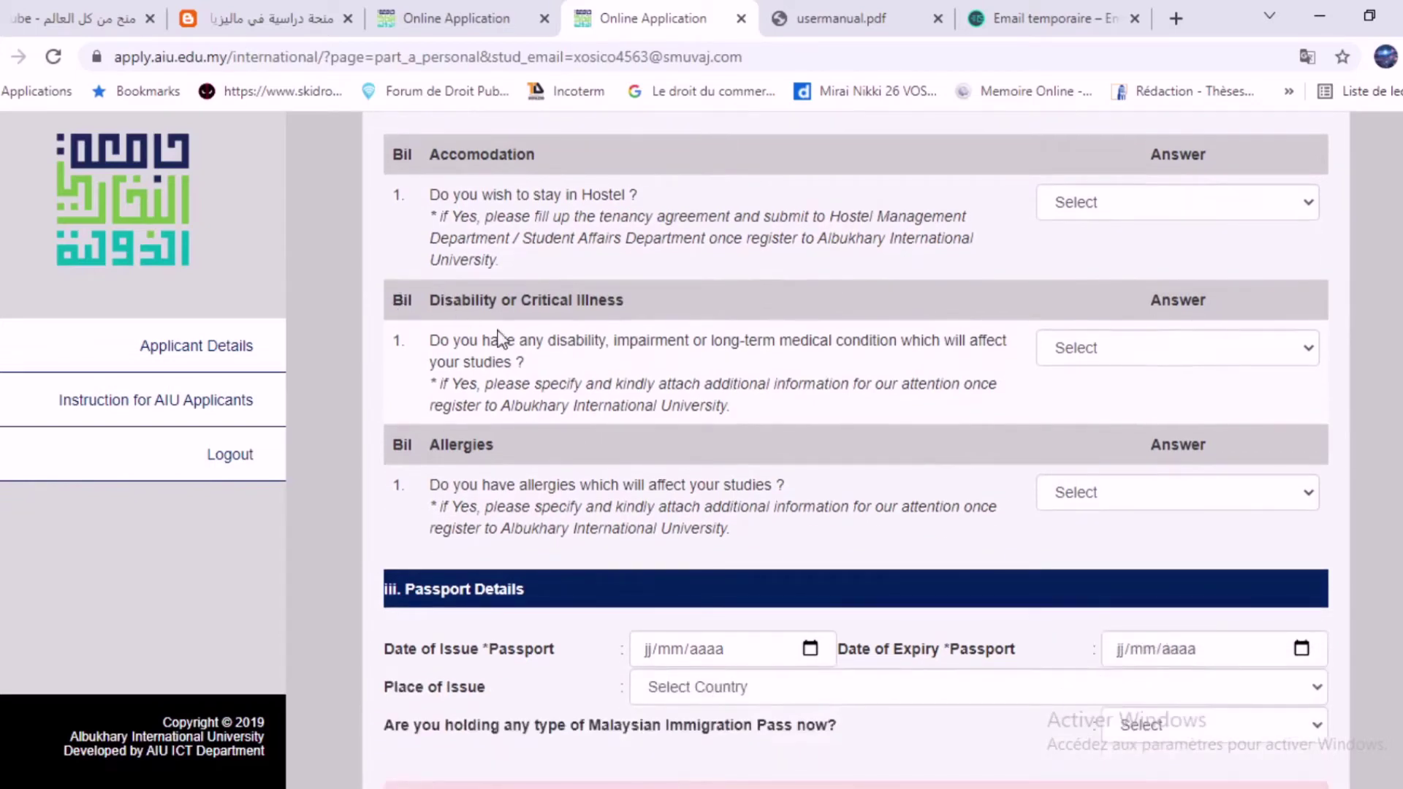
left_click(1138, 353)
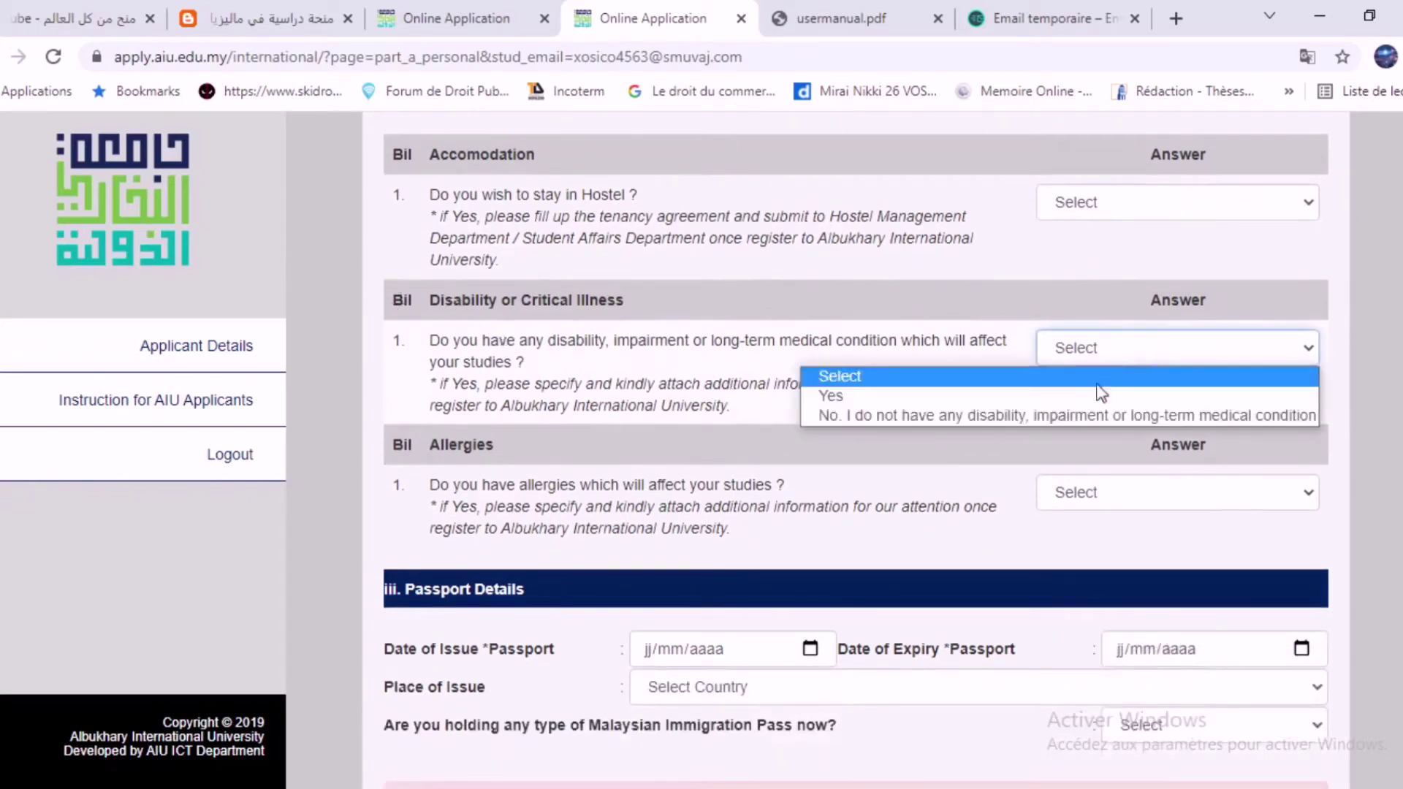
left_click(937, 420)
scroll(579, 343, "down", 2)
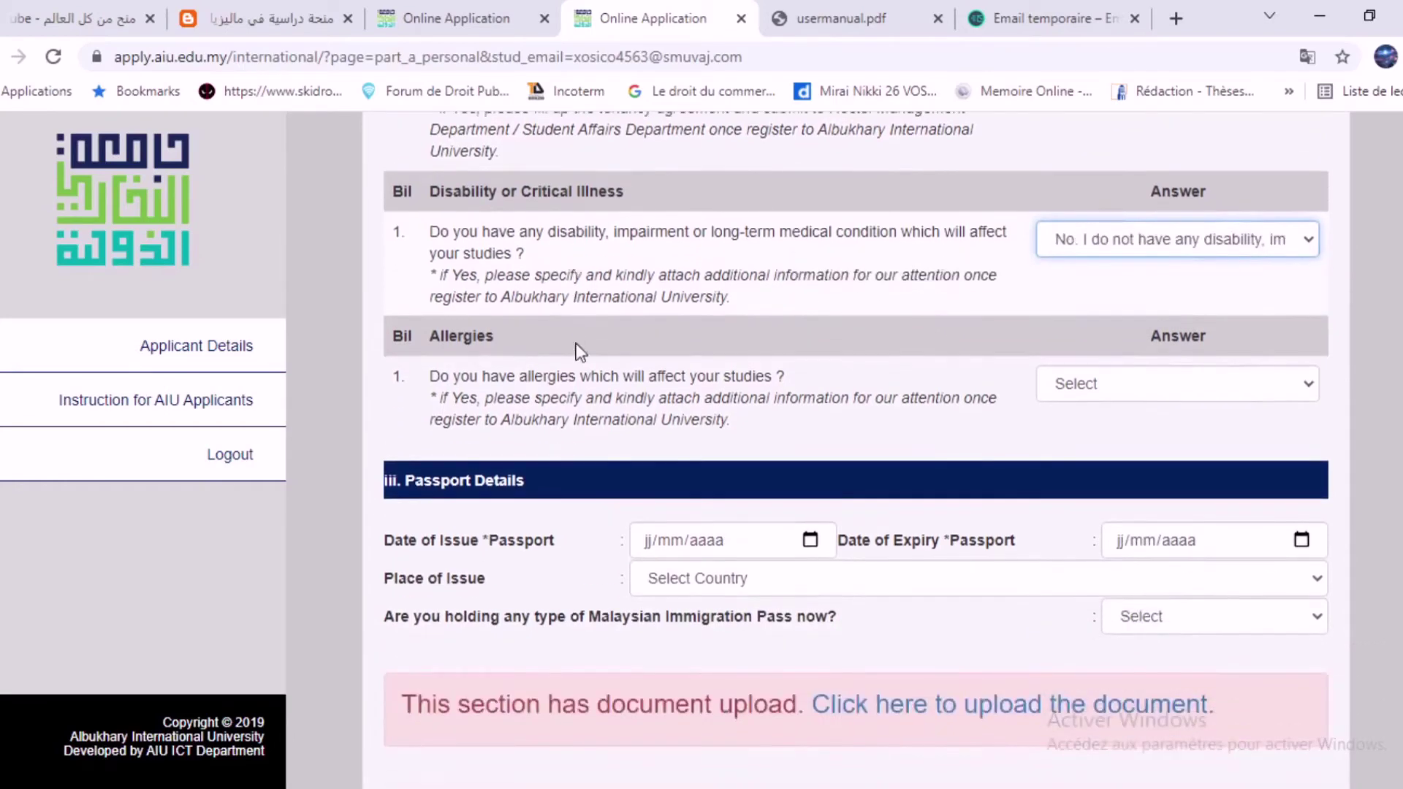
scroll(461, 382, "down", 2)
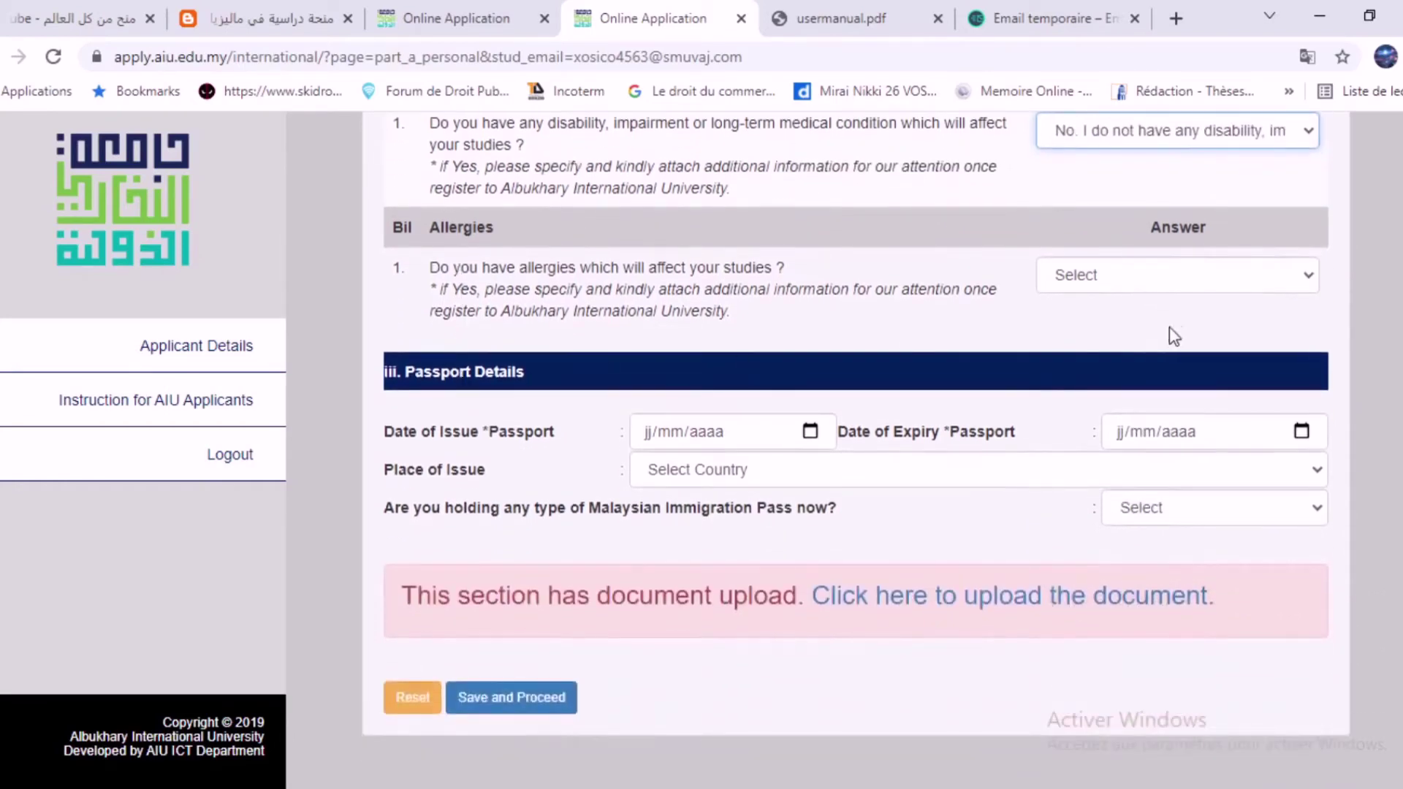
left_click(1182, 277)
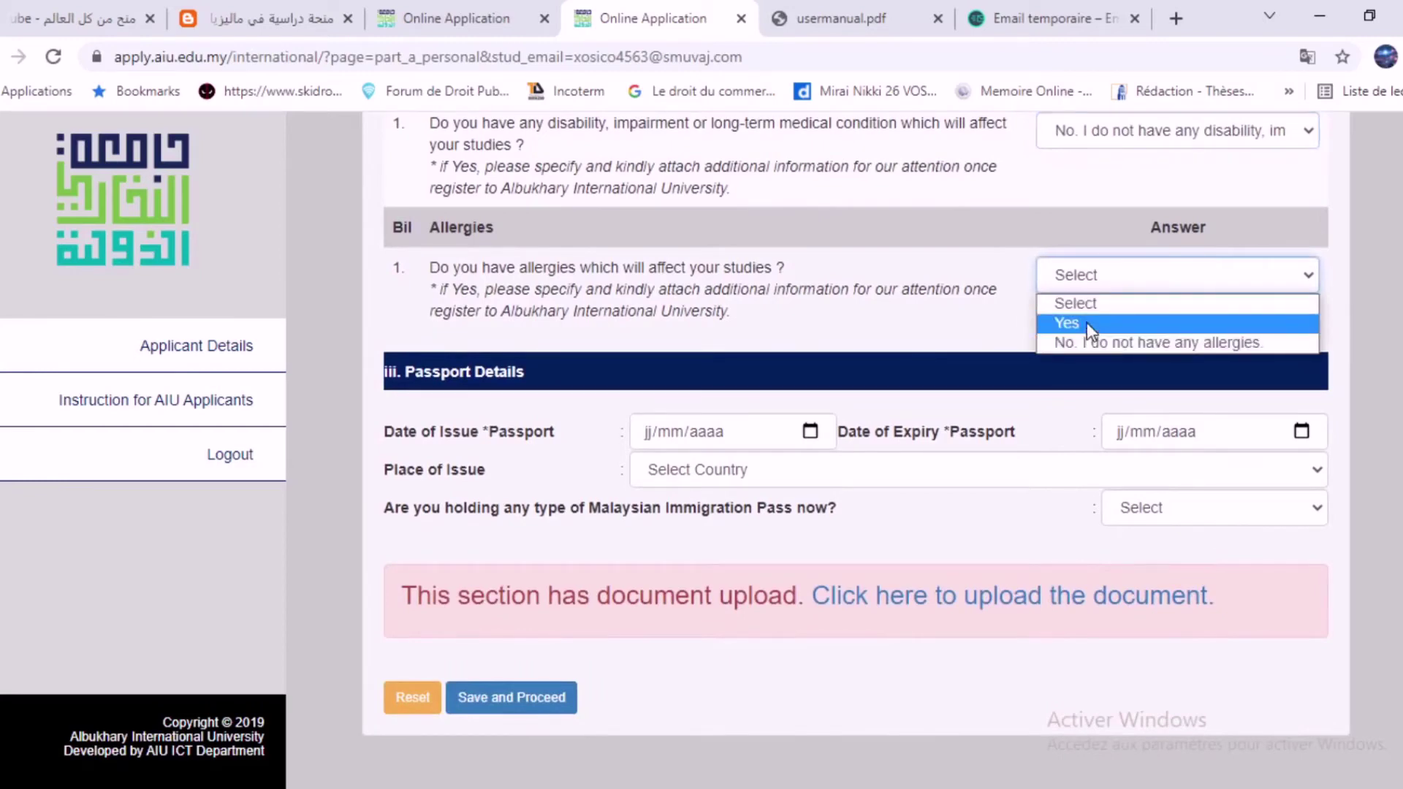
left_click(1086, 341)
Enter the passport's date of issue as 01/02/2020 and its date of expiry as 01/02/2025
scroll(558, 328, "down", 1)
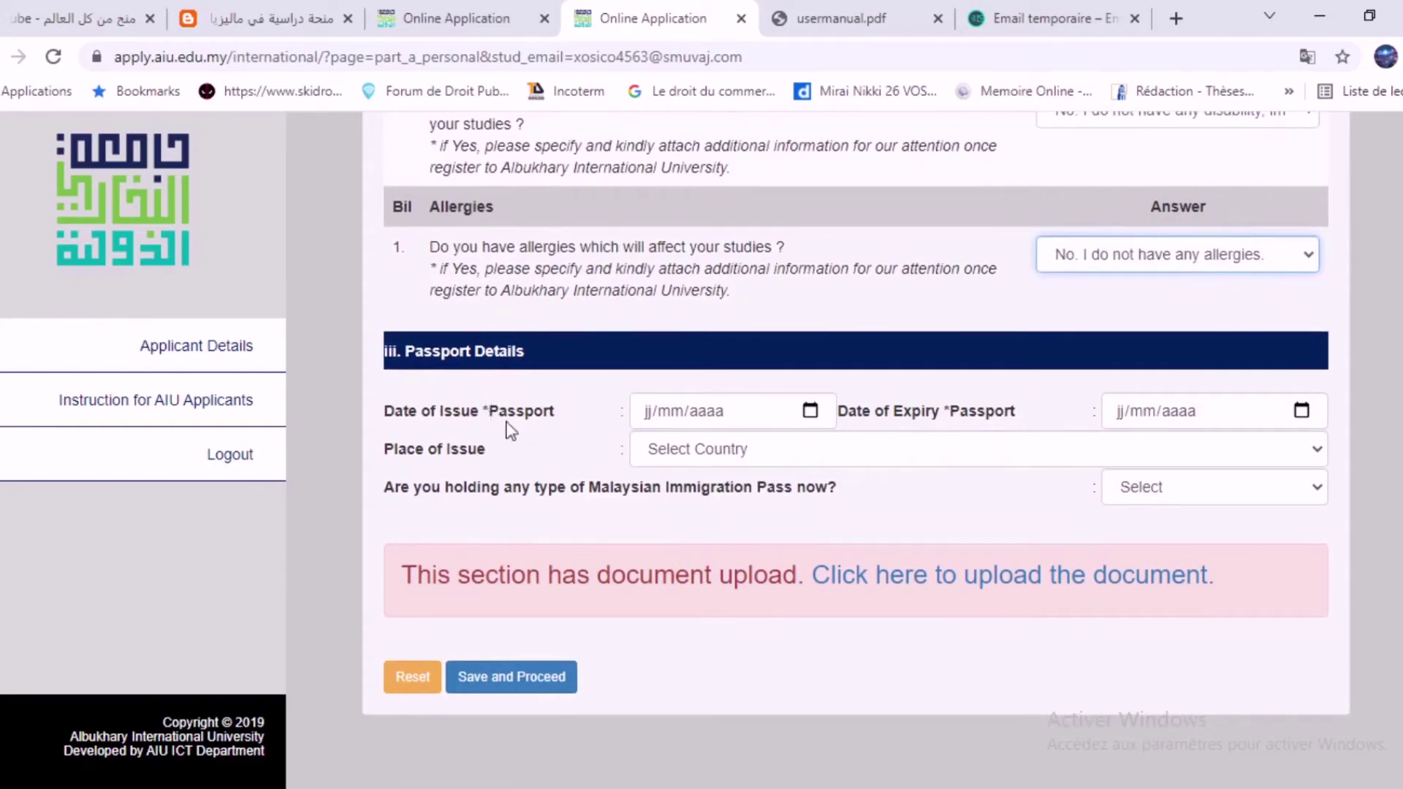
left_click(651, 408)
type("01/mm/aaaa")
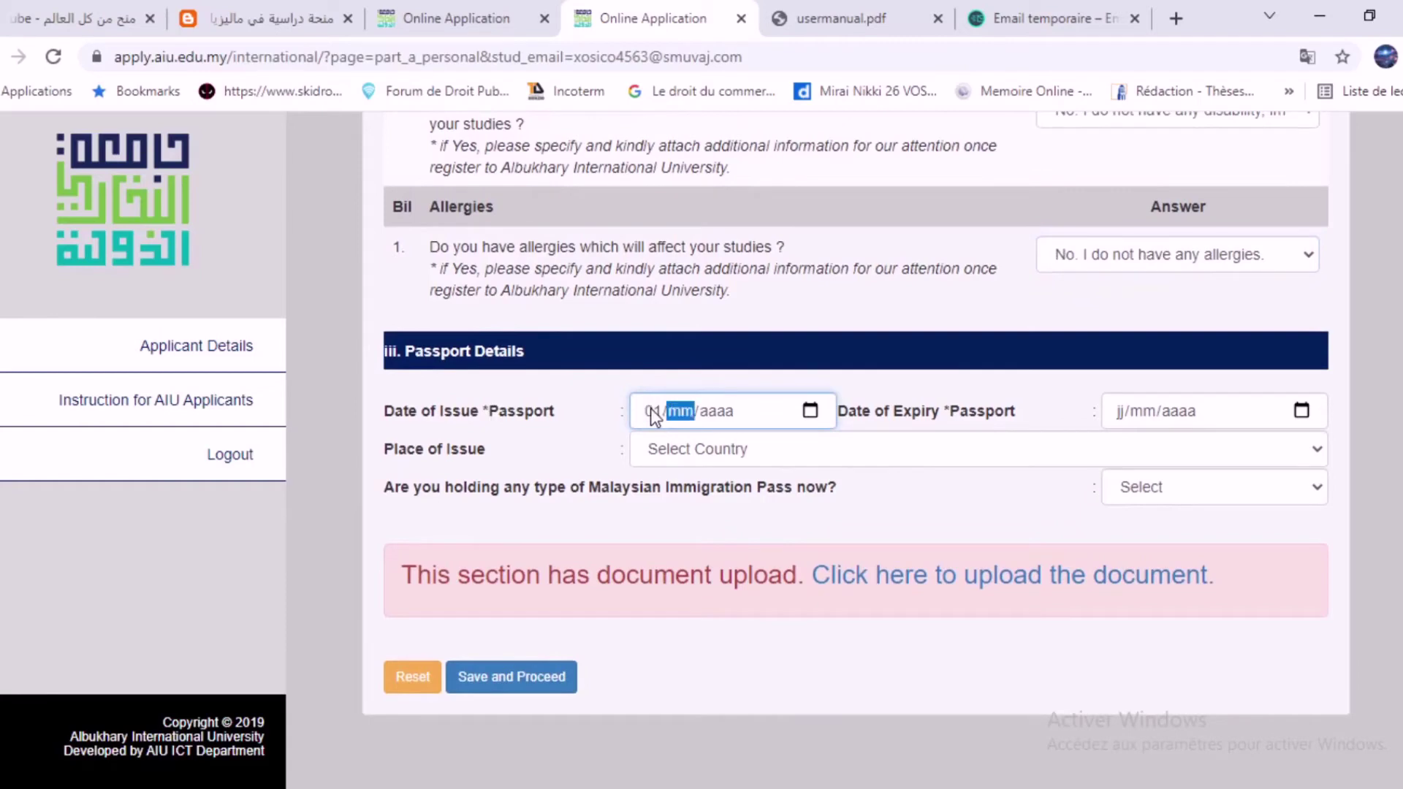
type("02")
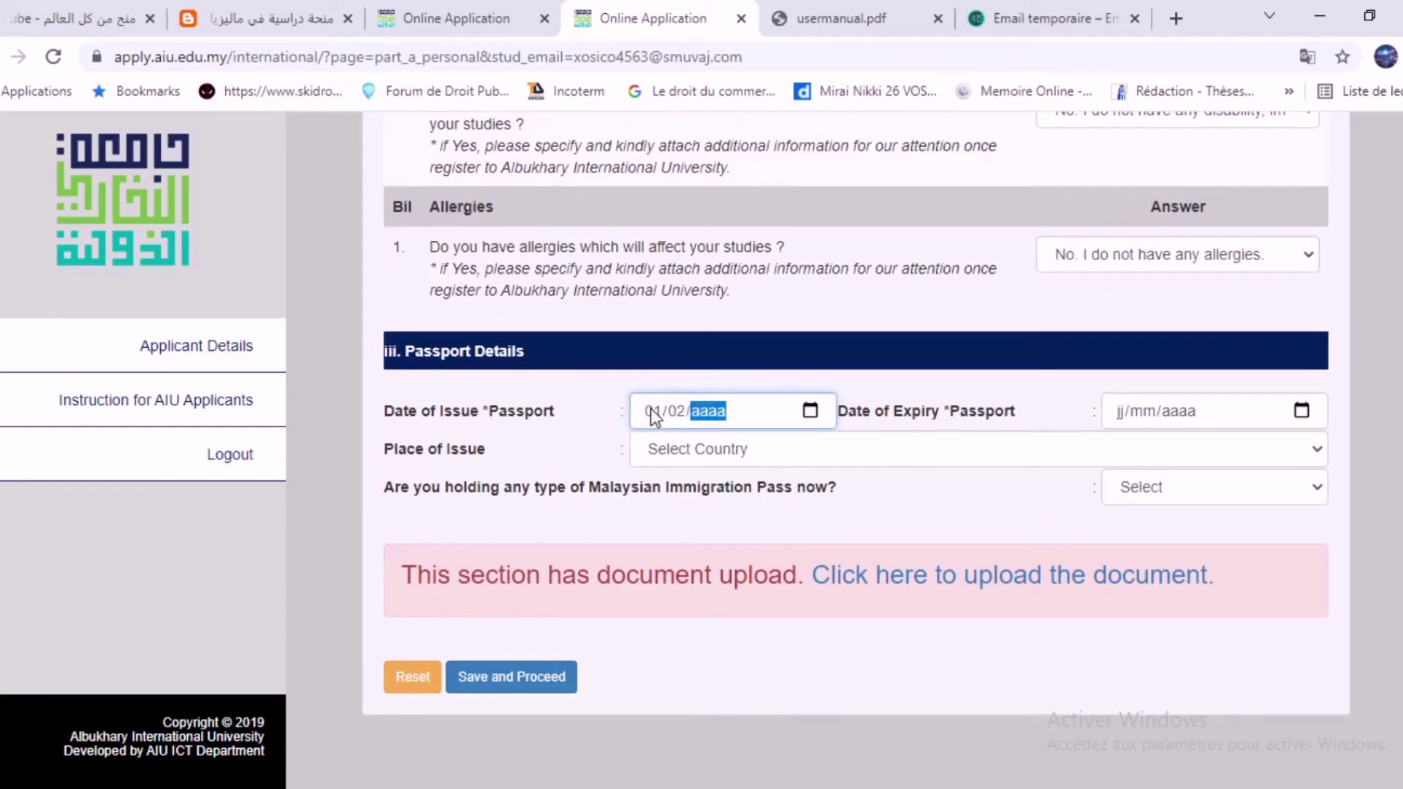
type("022")
left_click(1123, 412)
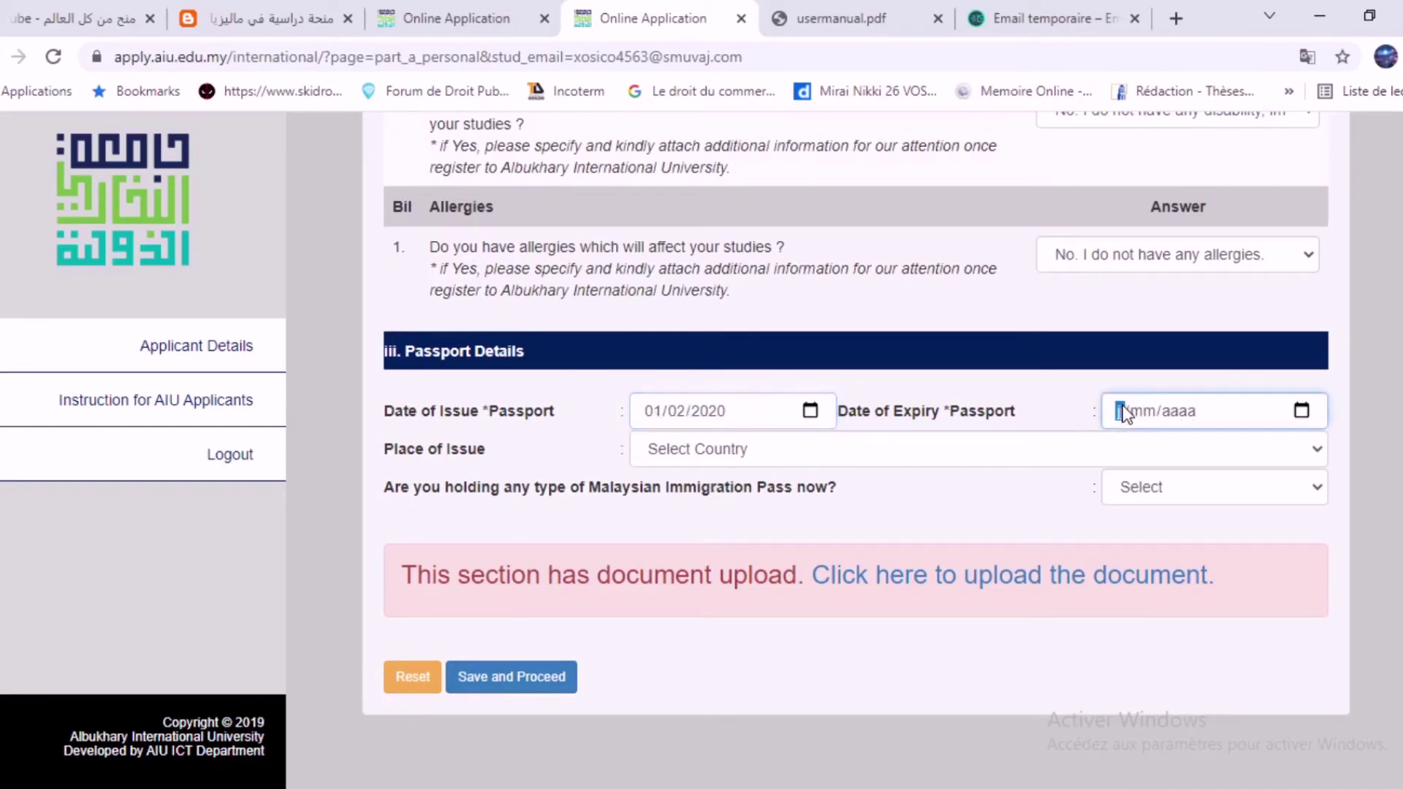
type("01/02/")
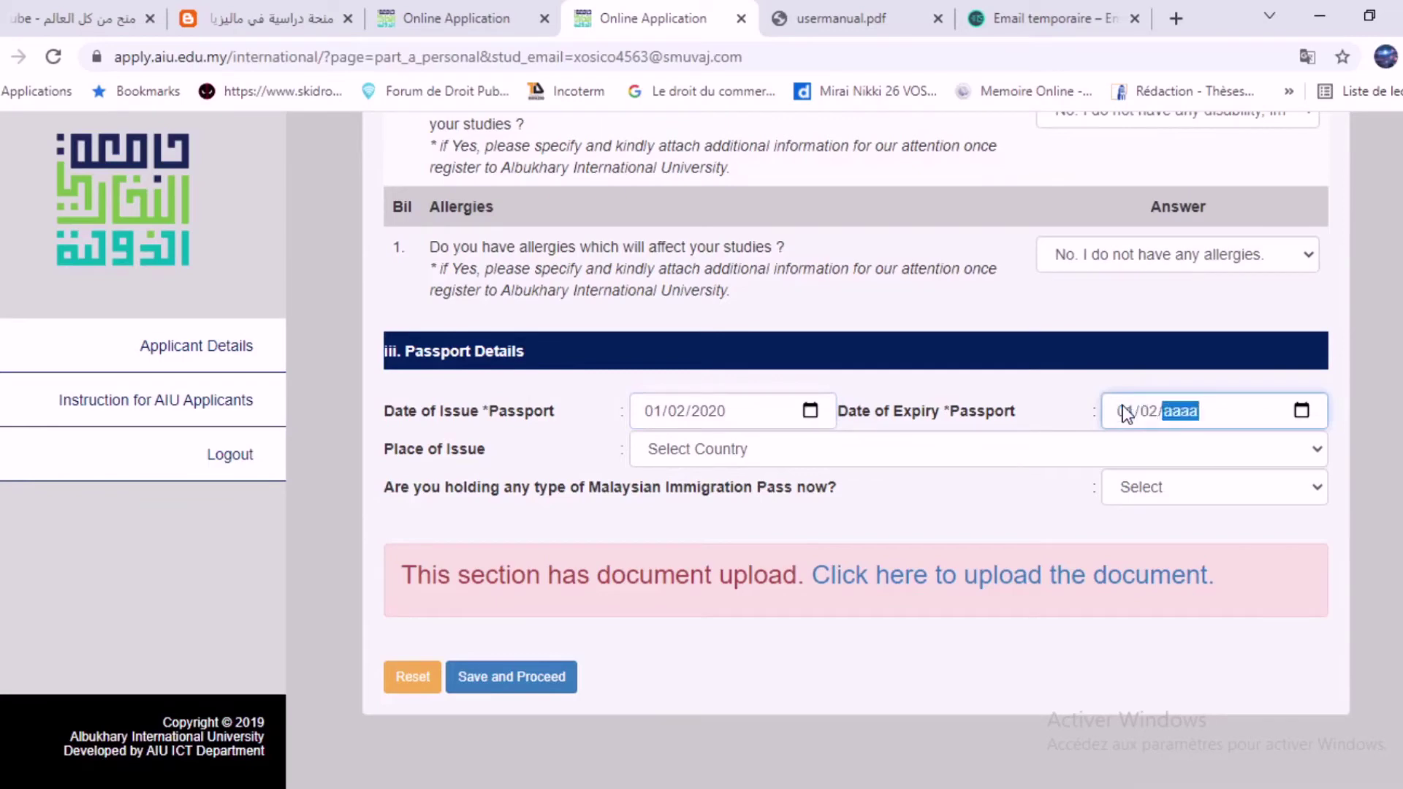
type("002025")
Set the passport's place of issue to Morocco and answer No to holding a Malaysian immigration pass
left_click(743, 465)
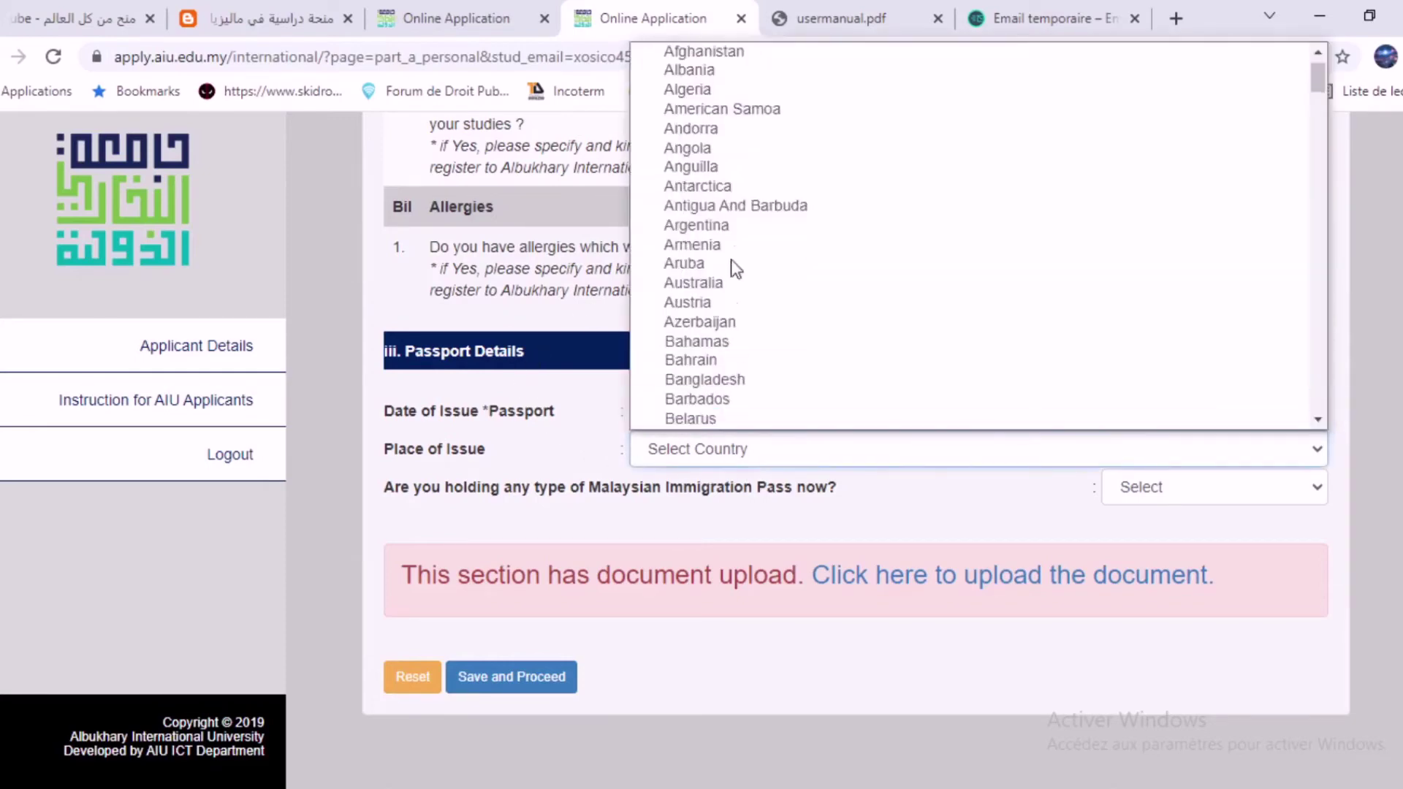
scroll(746, 191, "down", 8)
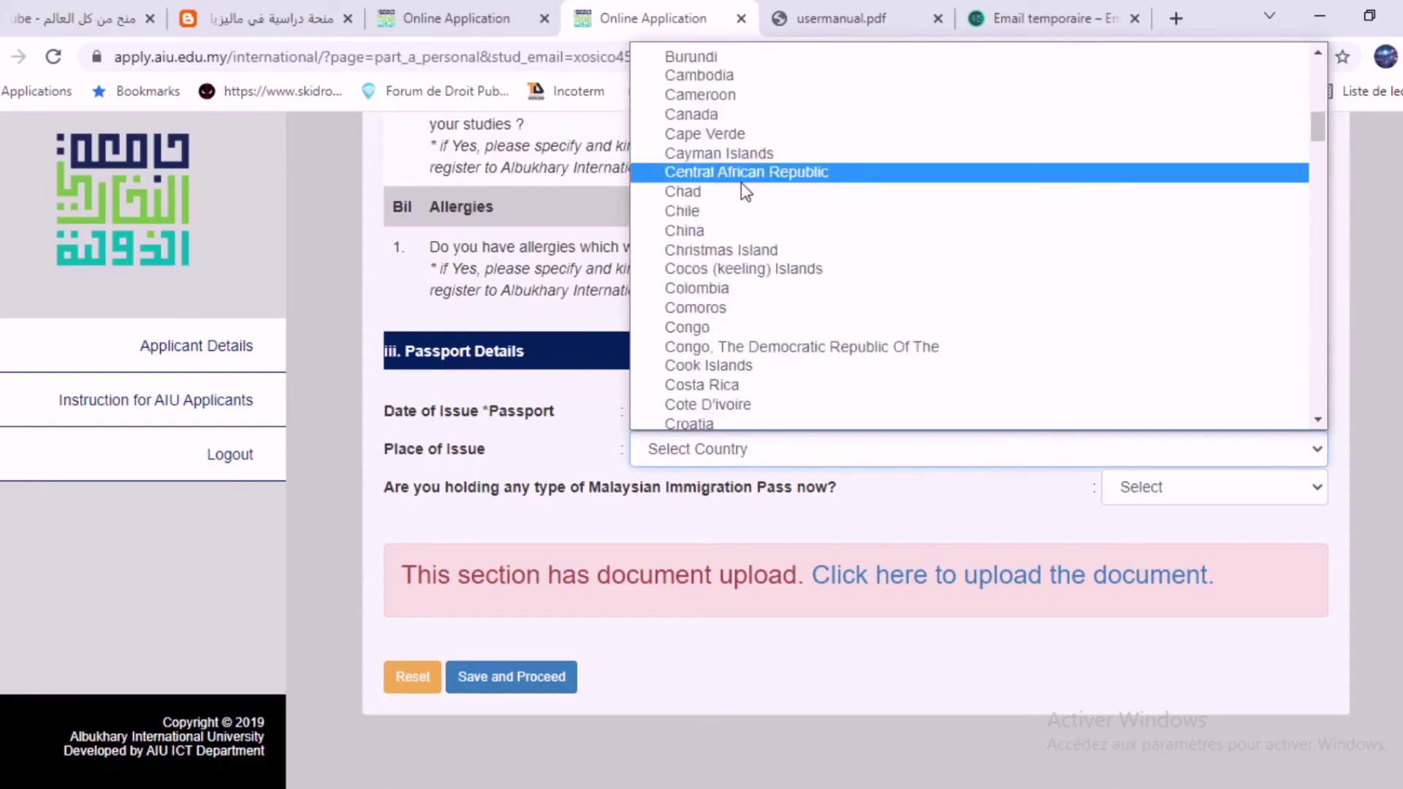
scroll(745, 191, "down", 20)
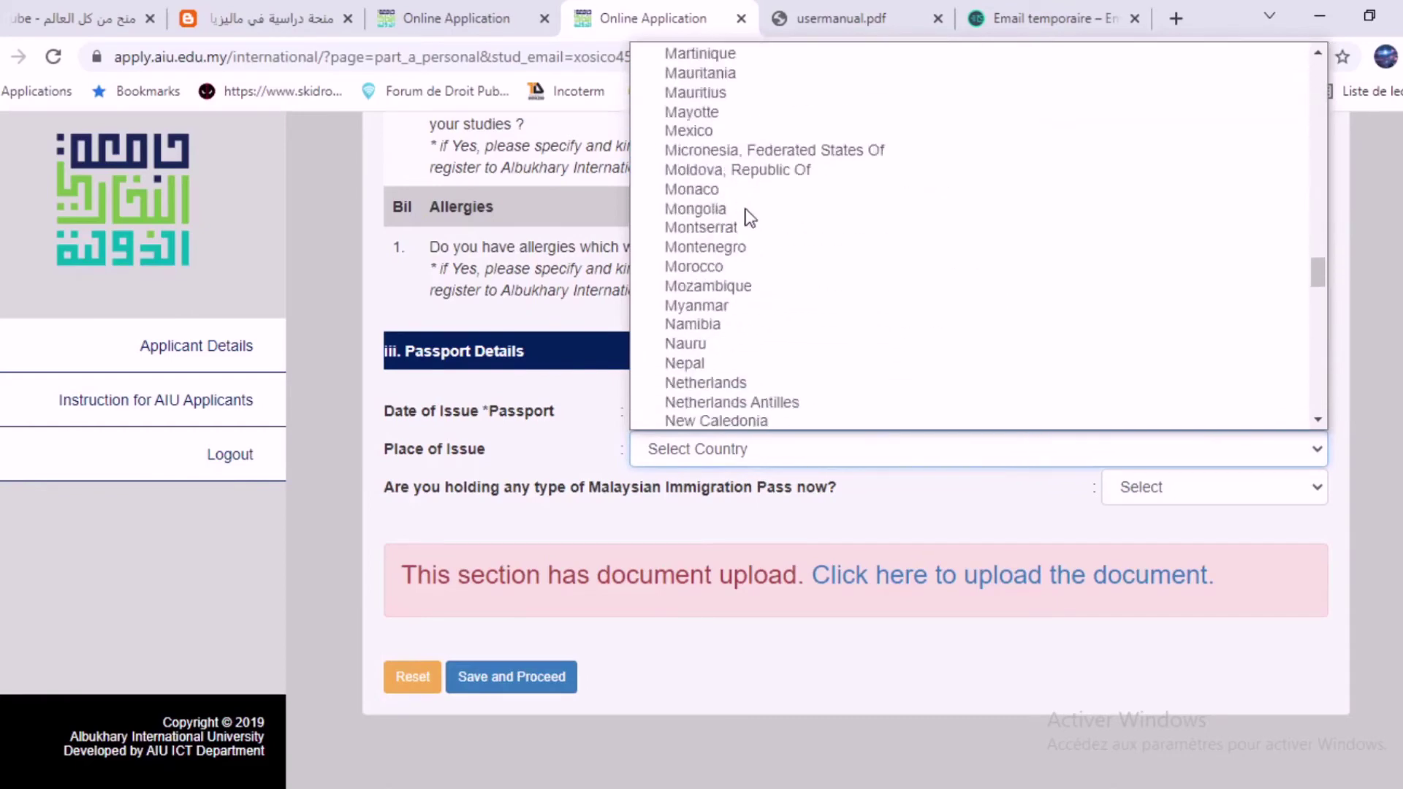
left_click(724, 267)
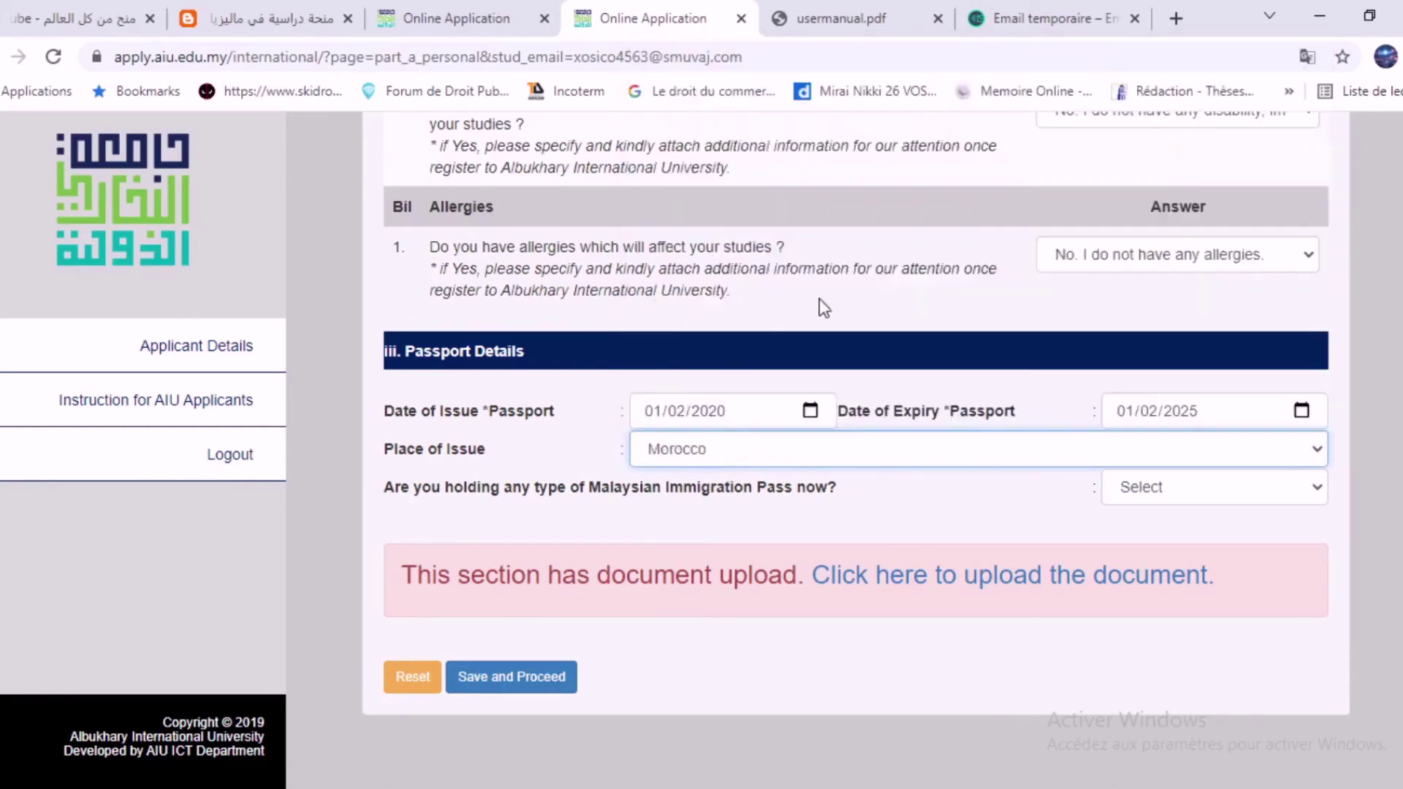
left_click(1183, 486)
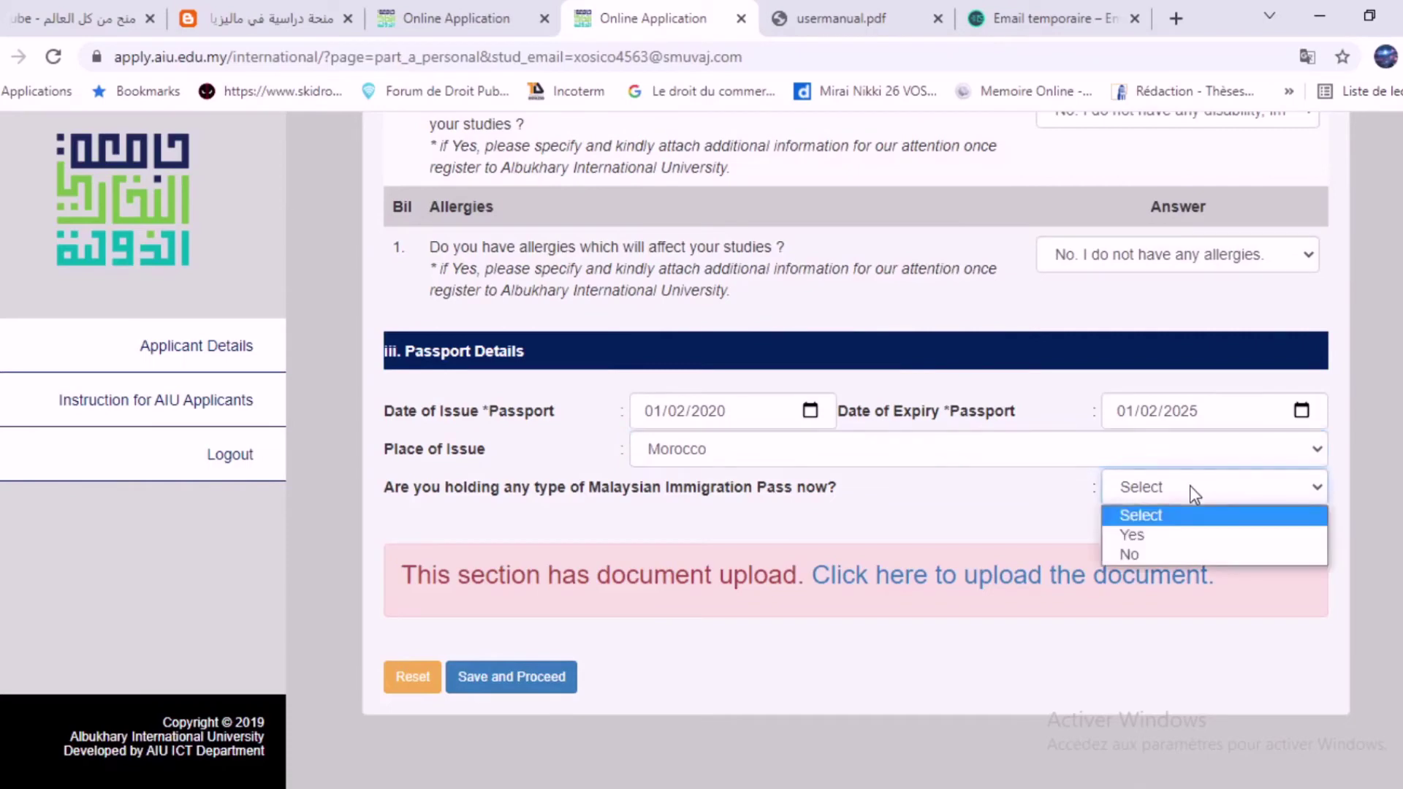
left_click(1147, 555)
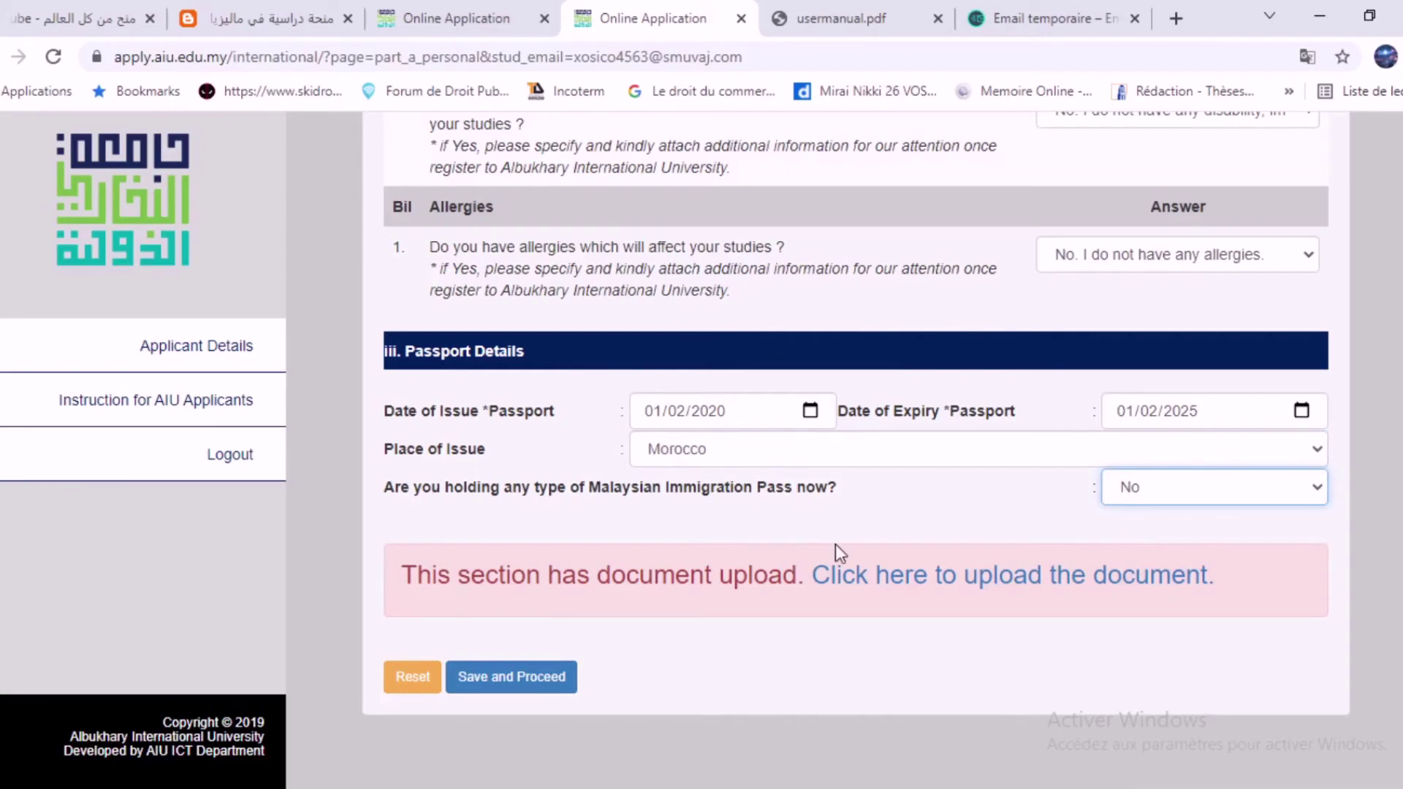
Answer the hostel question in the personal statement with "No. I will arrange my own accommodation"
scroll(871, 338, "up", 3)
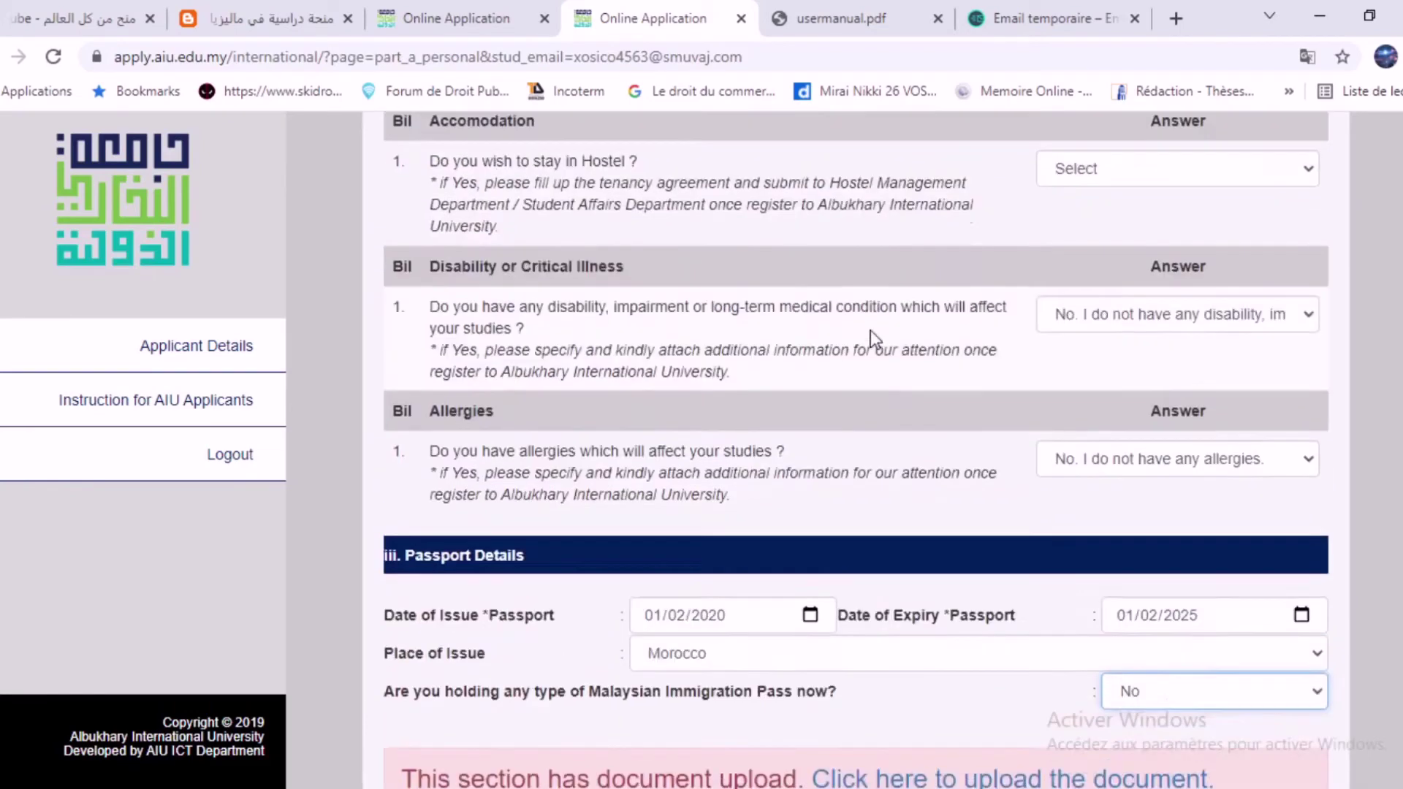
scroll(1059, 279, "up", 5)
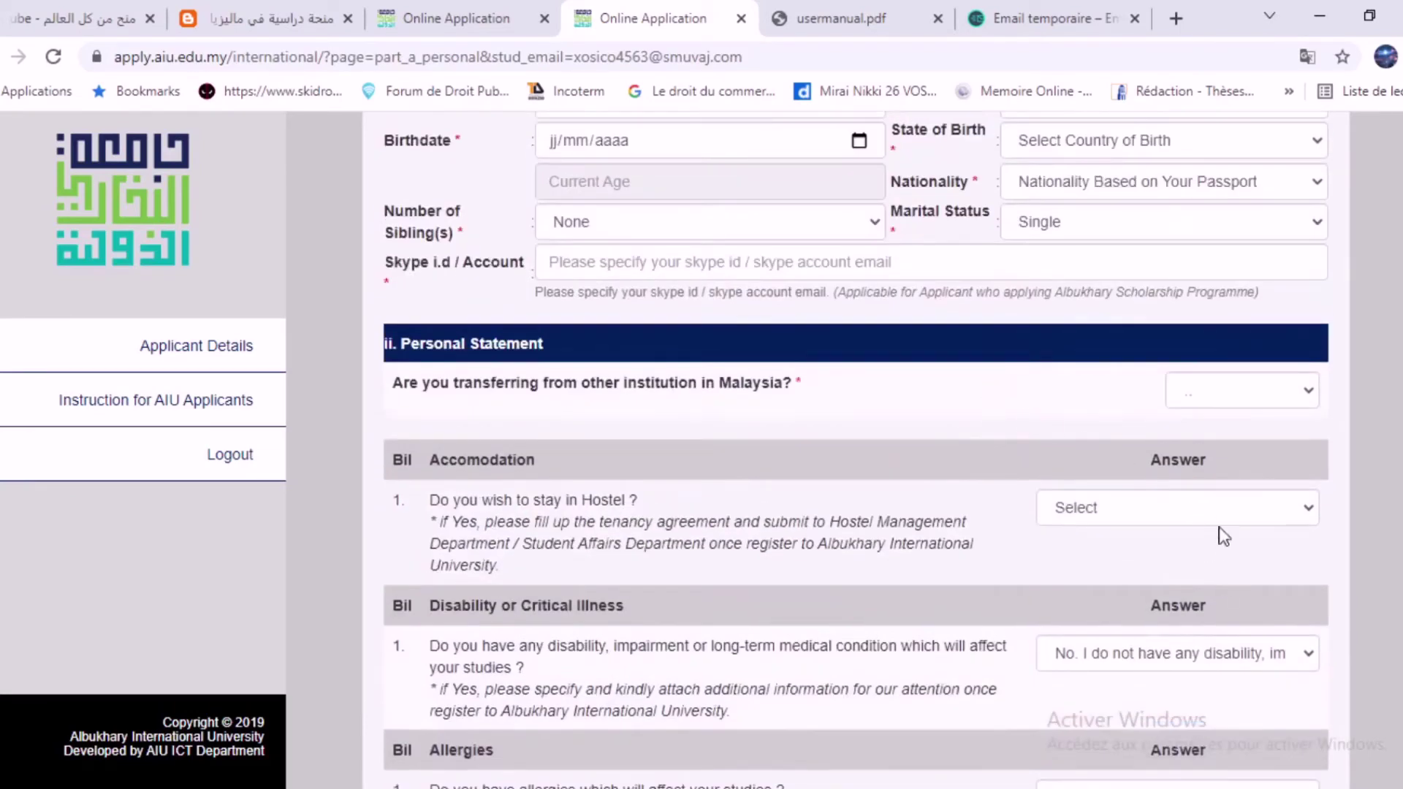
left_click(1167, 511)
left_click(1122, 575)
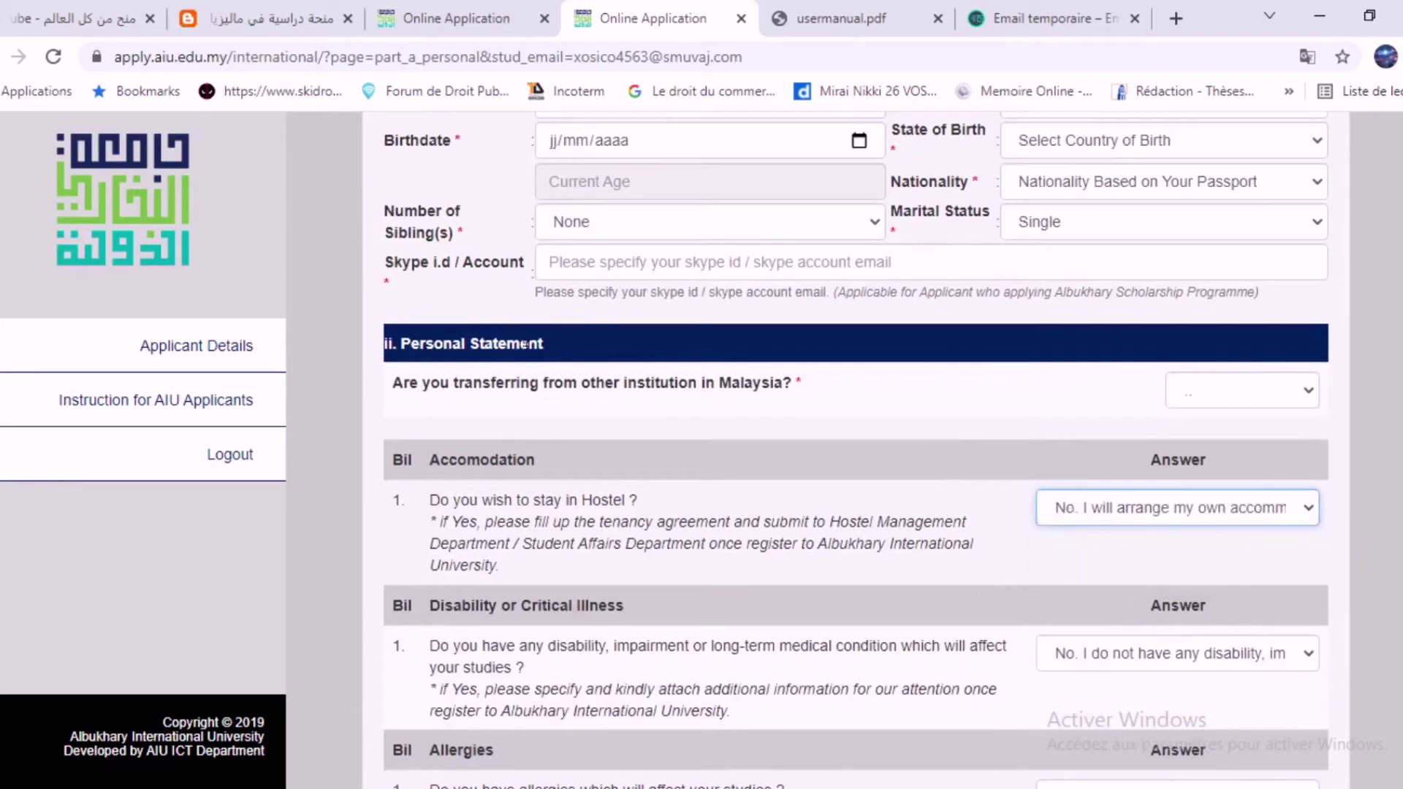
Save the basic information and continue past its summary to the academic qualification form
scroll(665, 351, "up", 3)
scroll(665, 351, "down", 10)
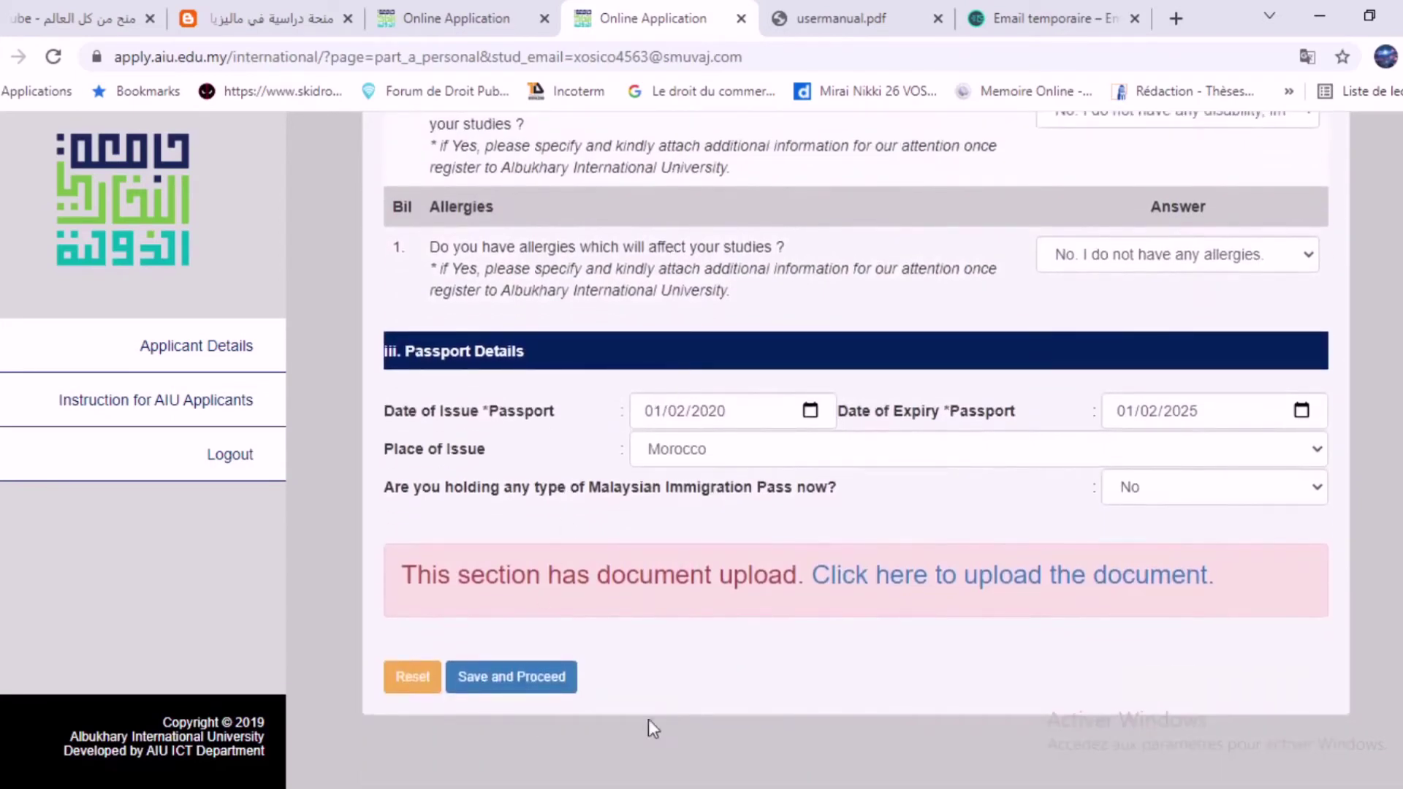
left_click(509, 683)
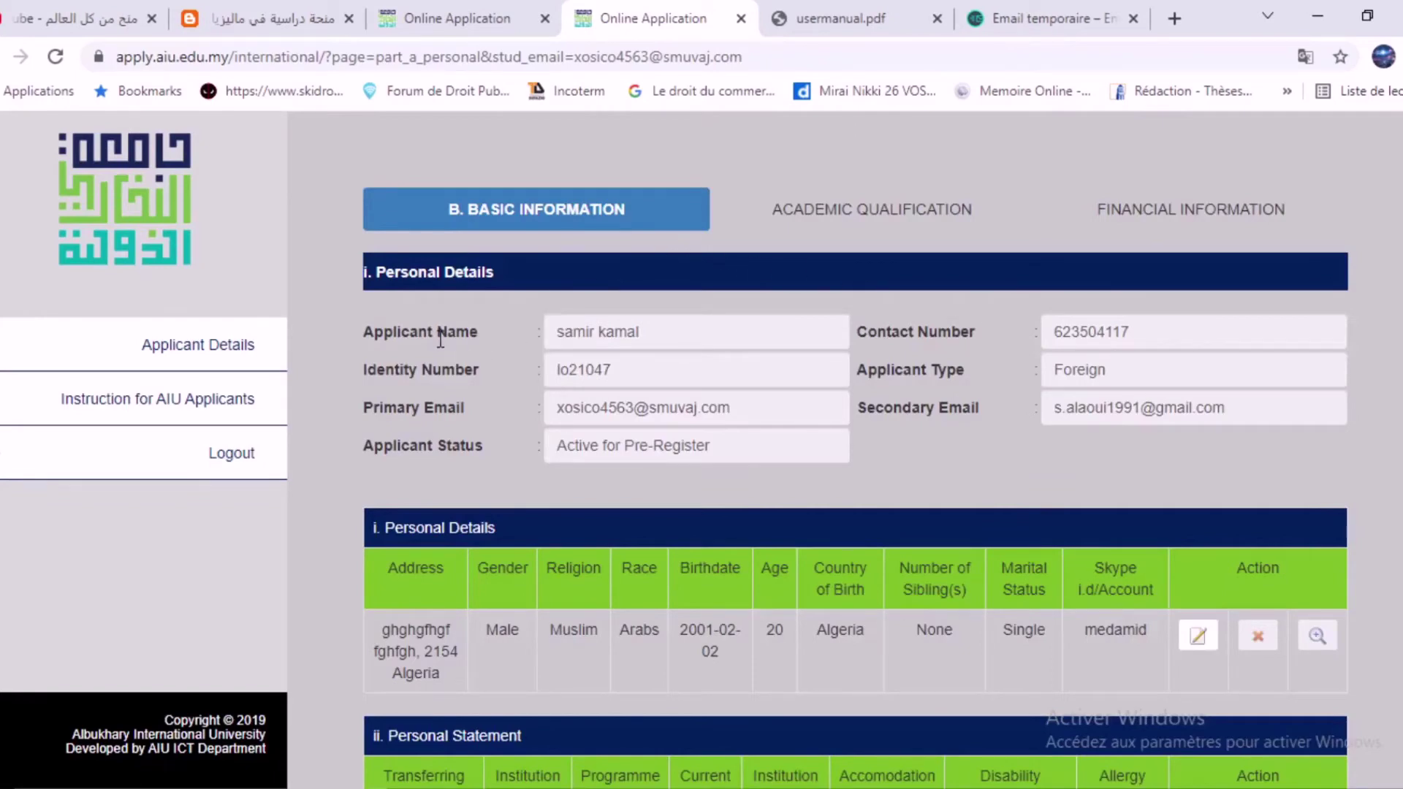
scroll(569, 322, "down", 9)
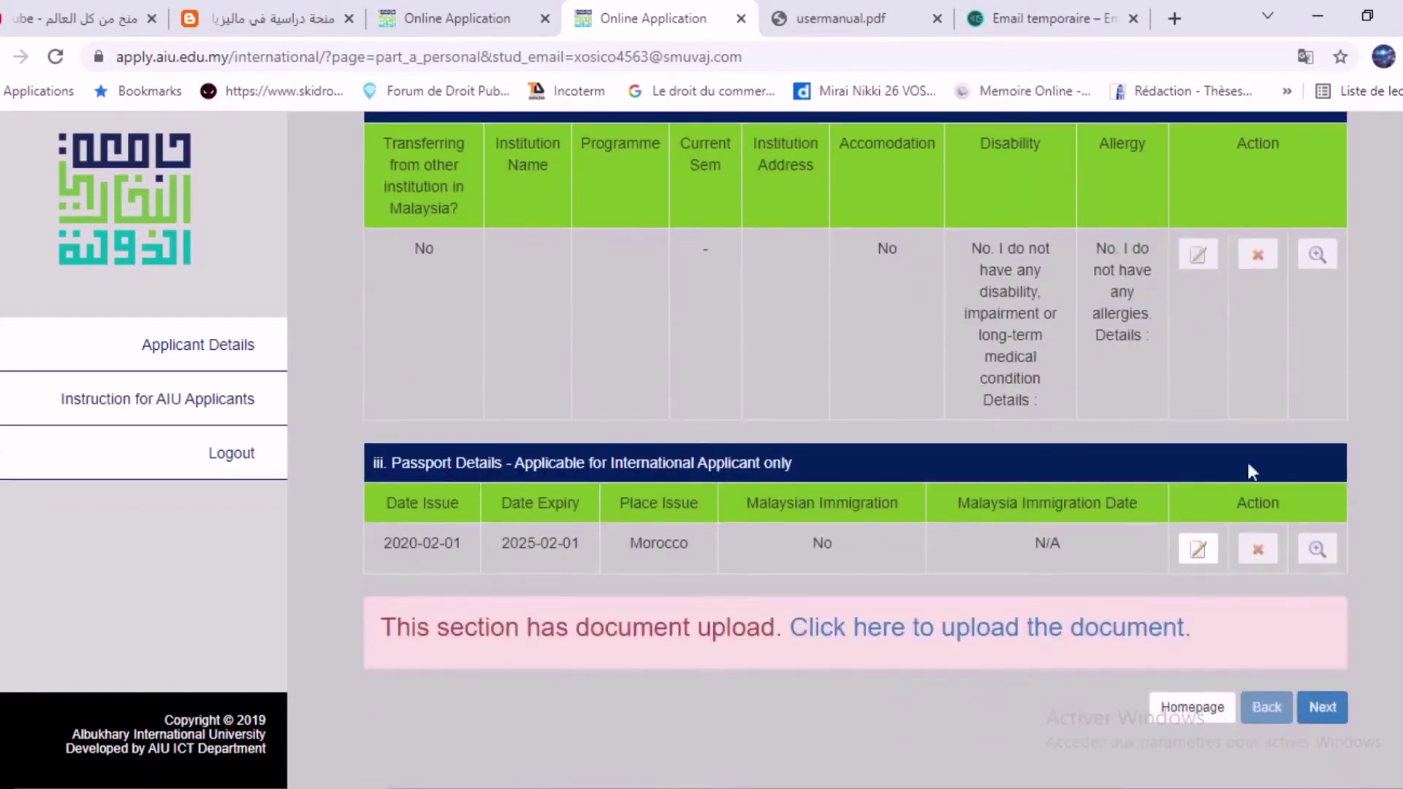
left_click(1337, 709)
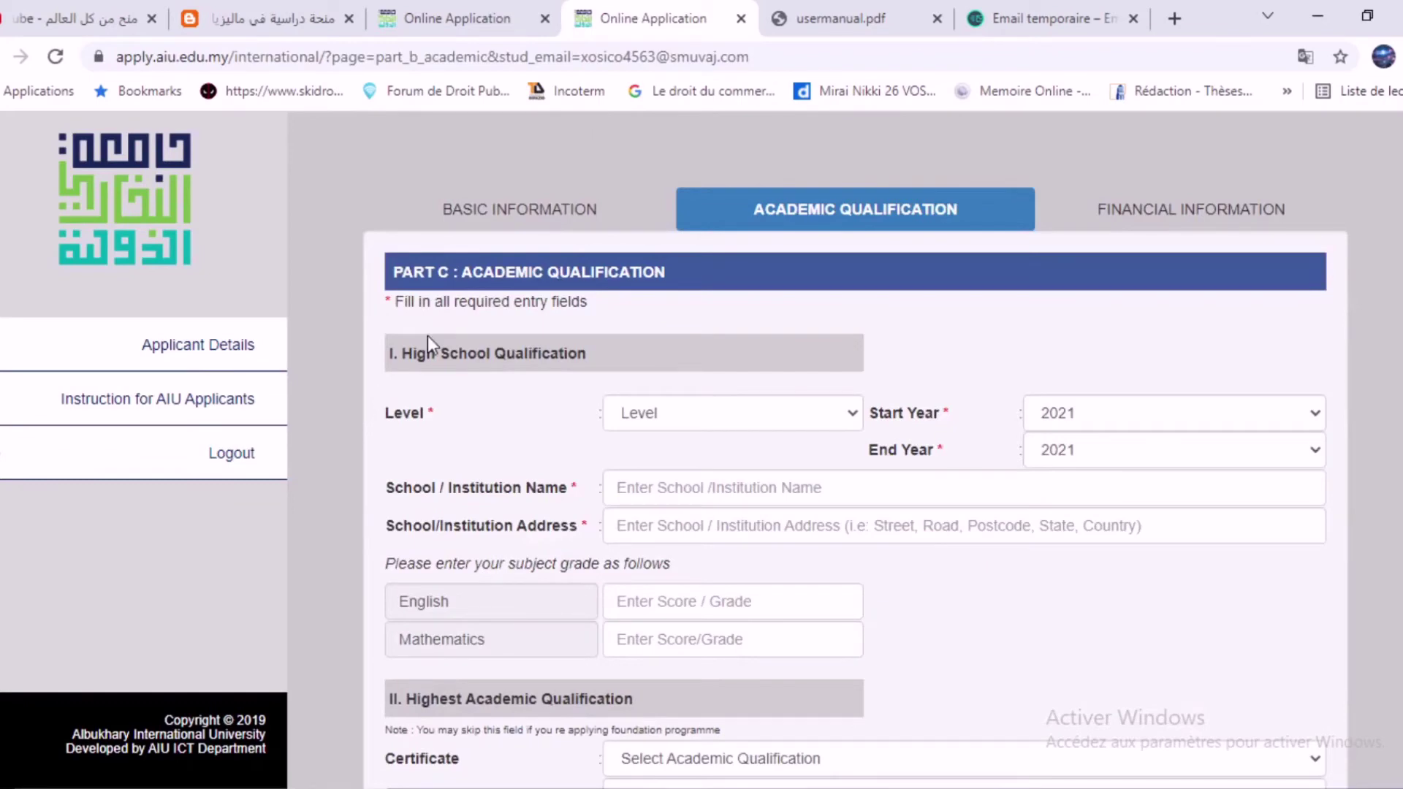
Set the high school qualification level to High School Grade 10 and the start year to 2017
scroll(438, 366, "down", 1)
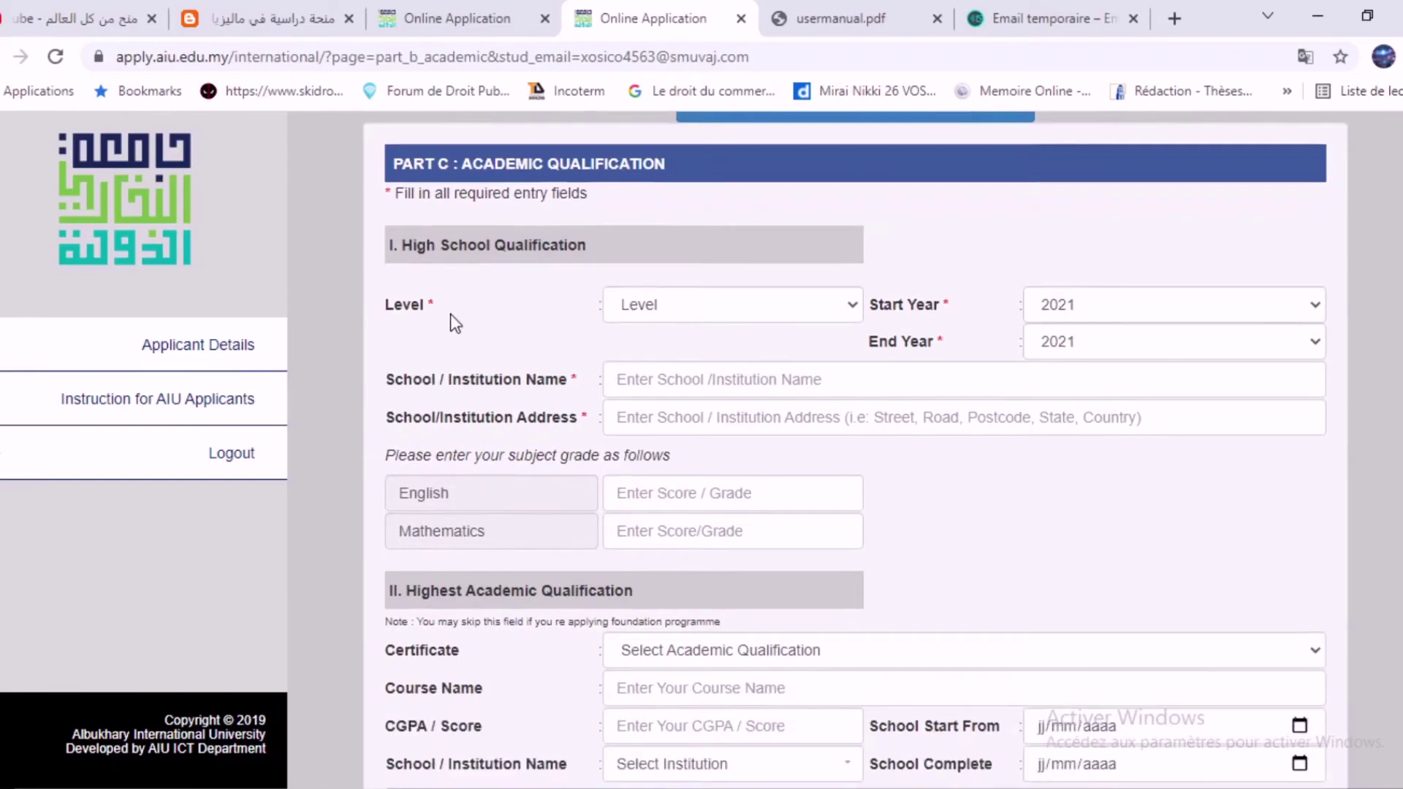
left_click(804, 304)
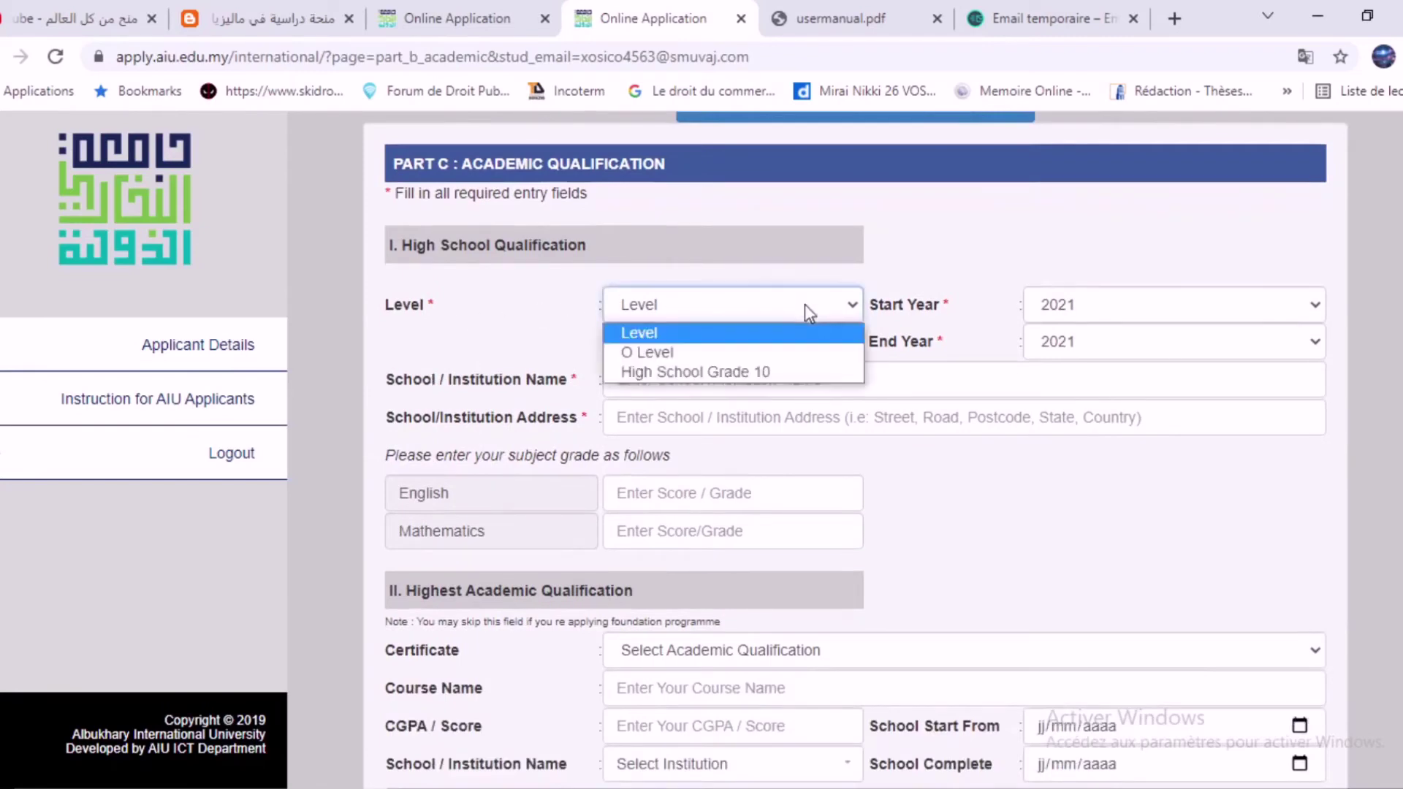
left_click(742, 371)
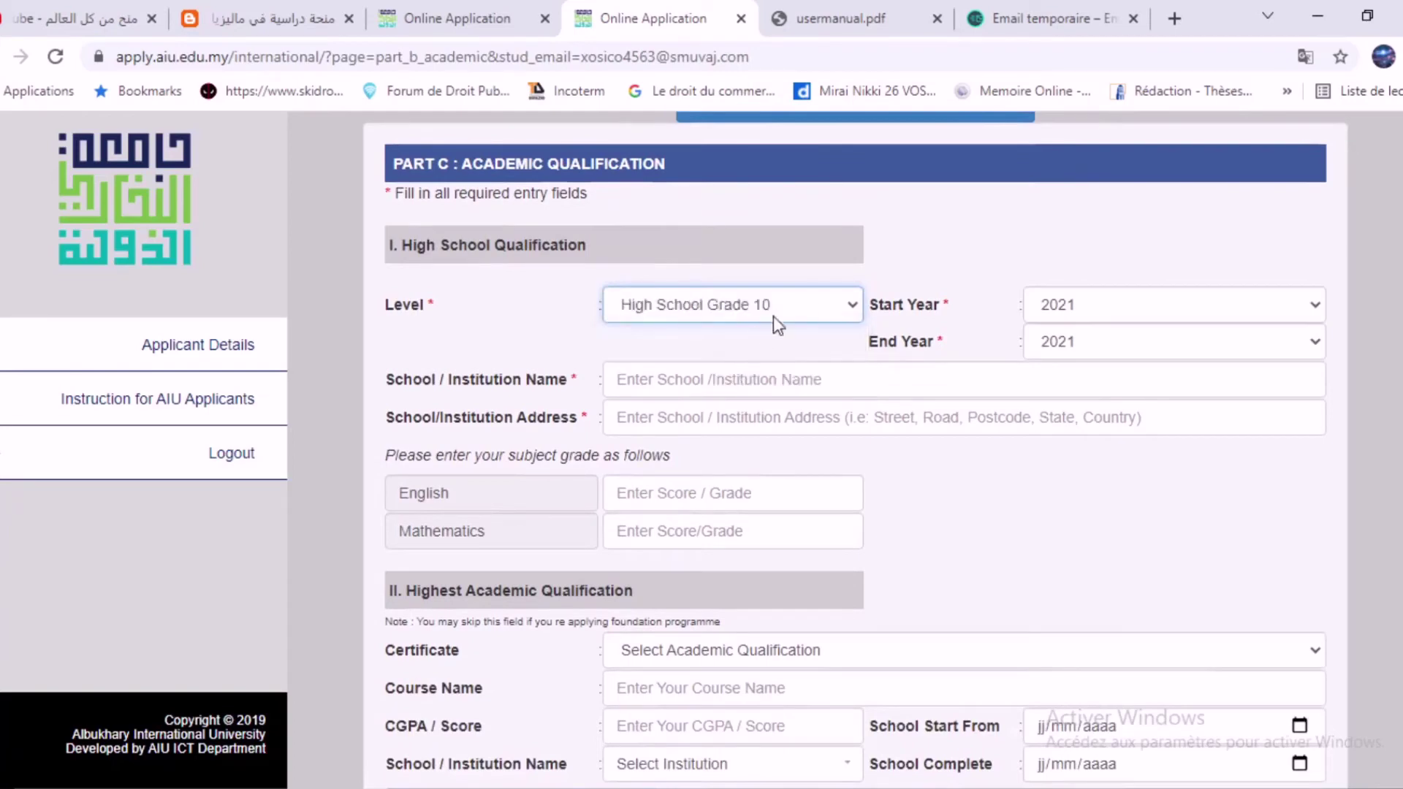
left_click(1122, 322)
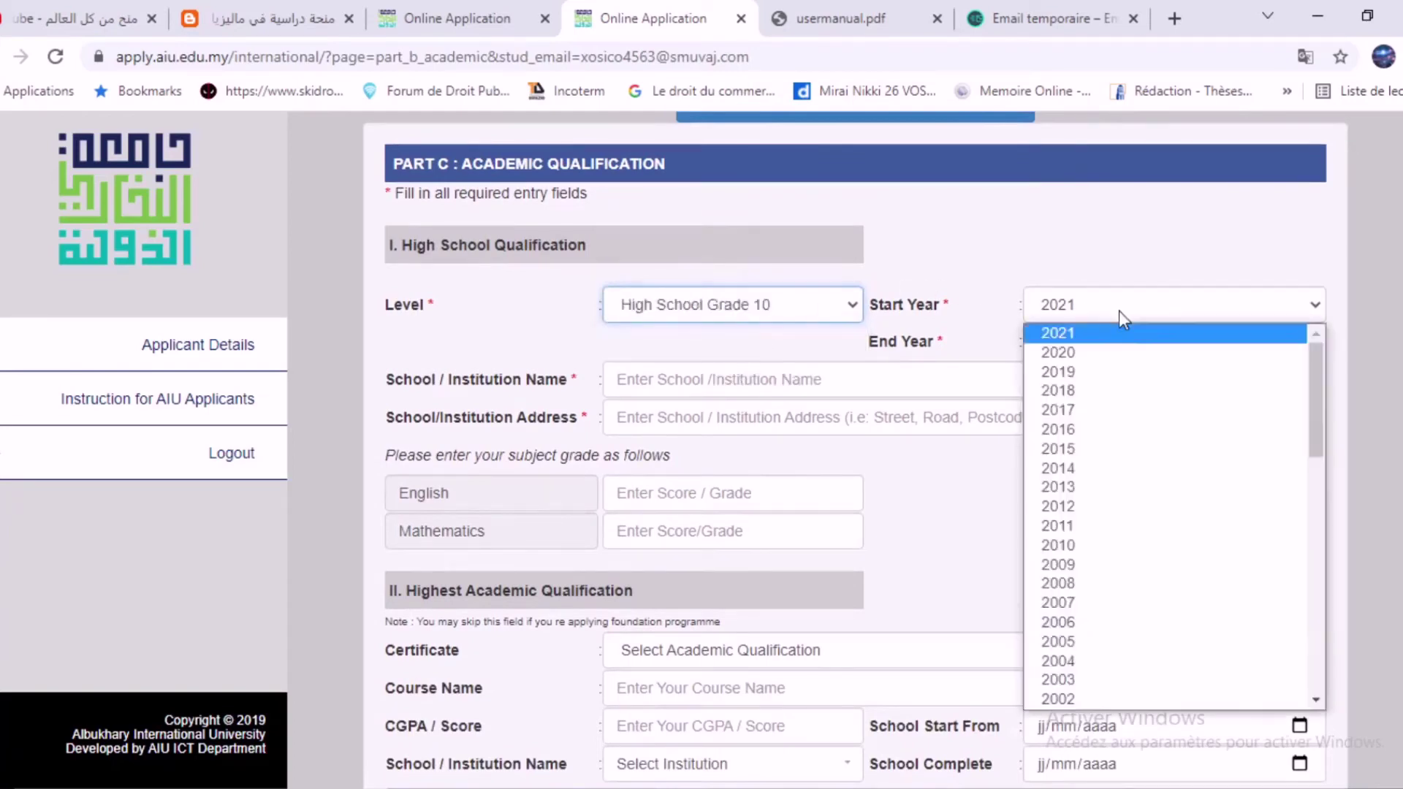
left_click(1084, 410)
Look over the school name, school address and subject grade fields of the high school qualification
scroll(581, 305, "down", 1)
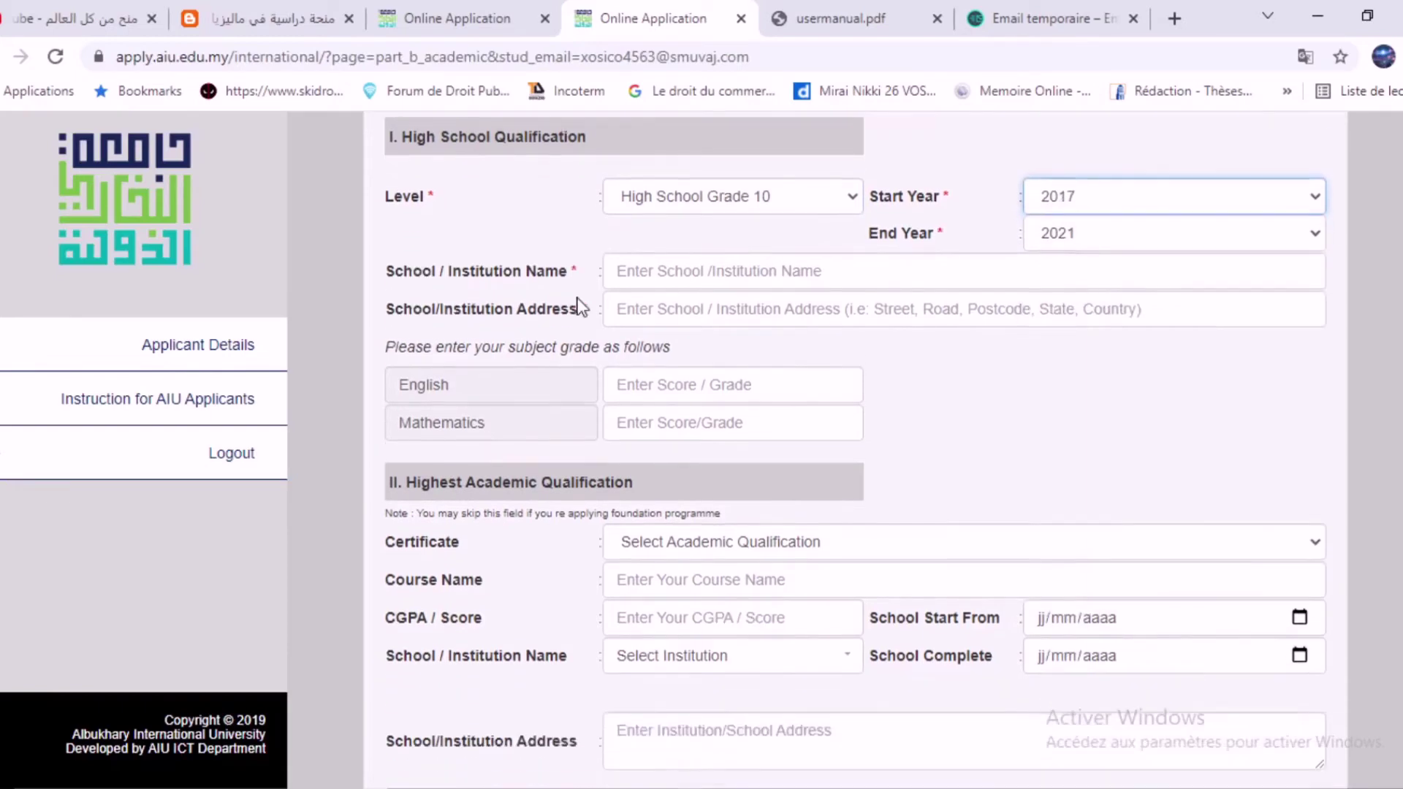
left_click_drag(413, 265, 518, 256)
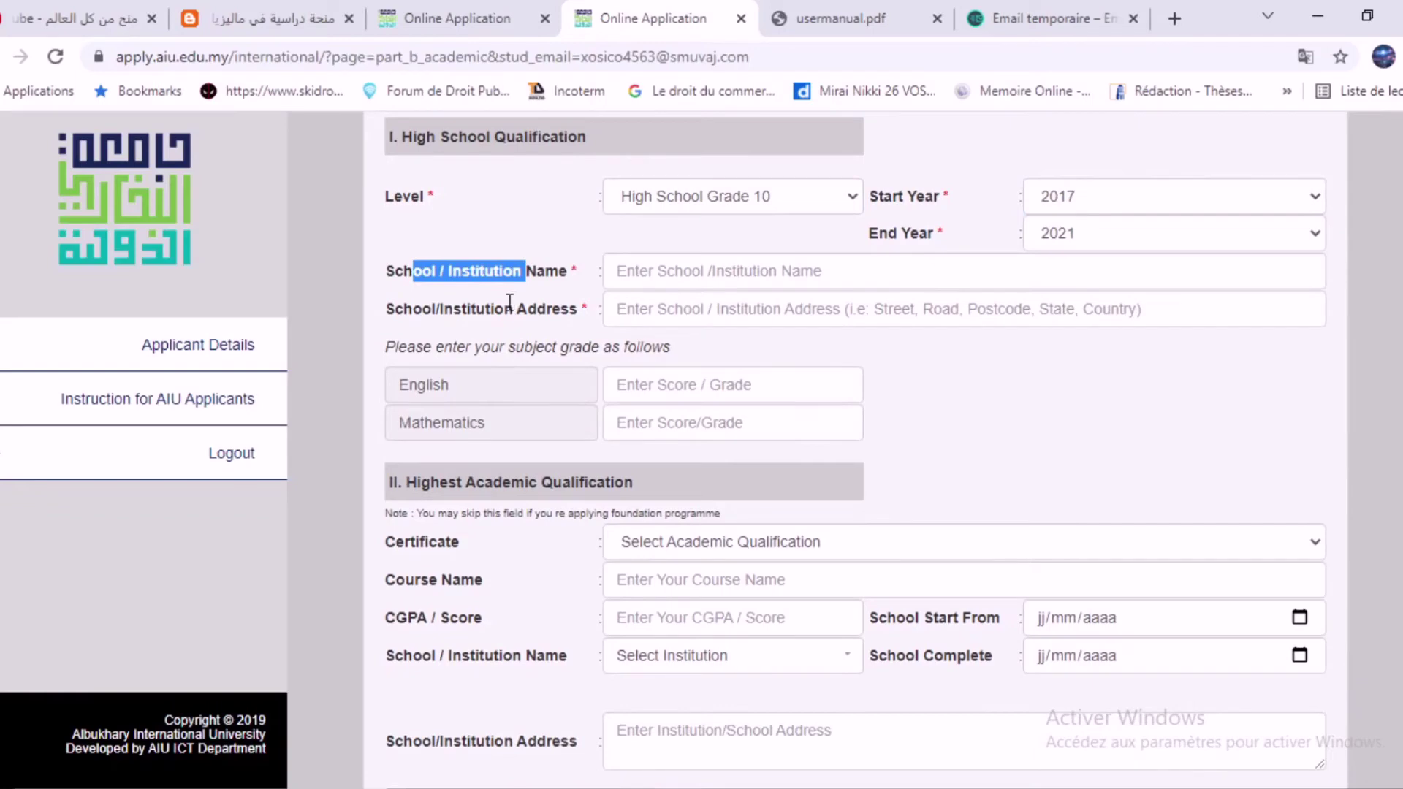
left_click_drag(404, 309, 553, 318)
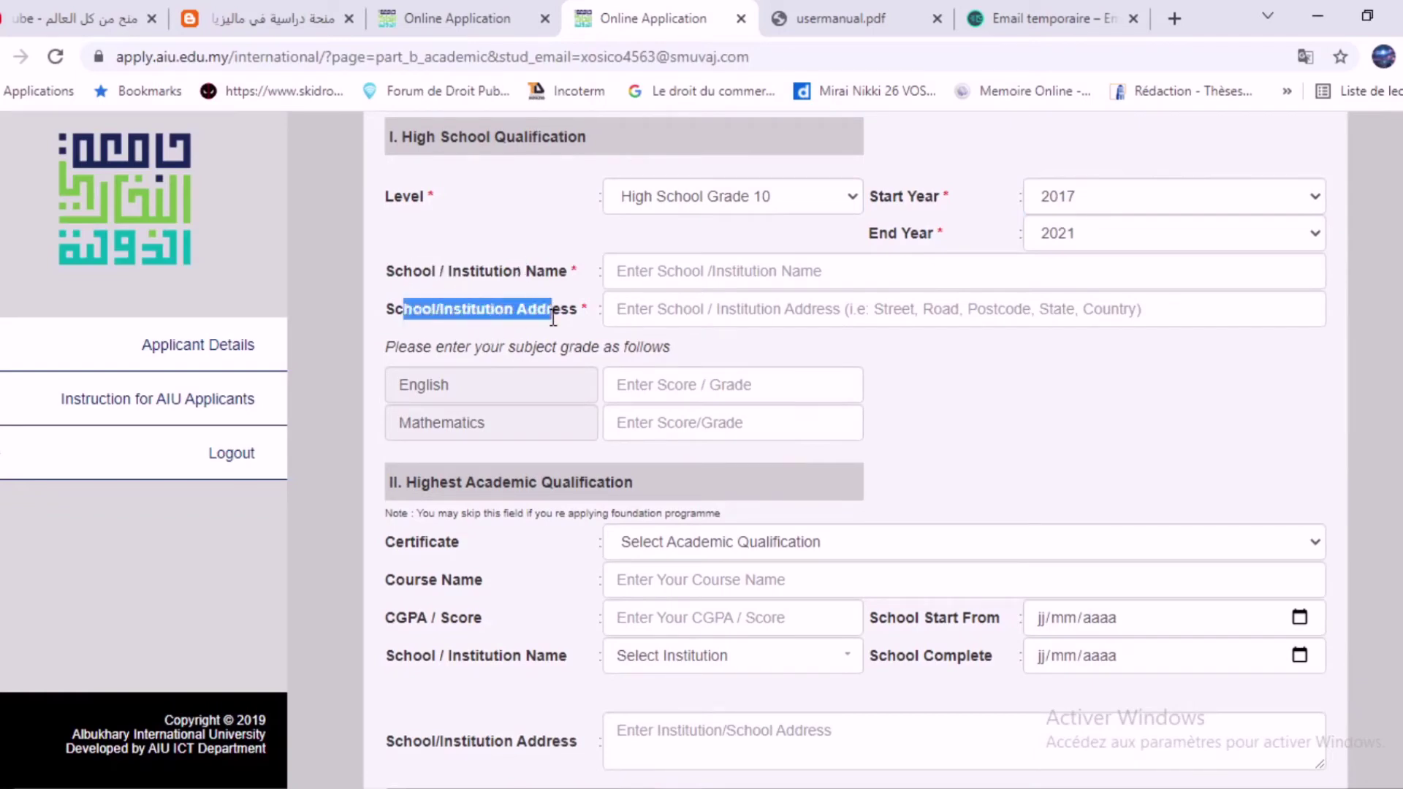
scroll(551, 310, "down", 1)
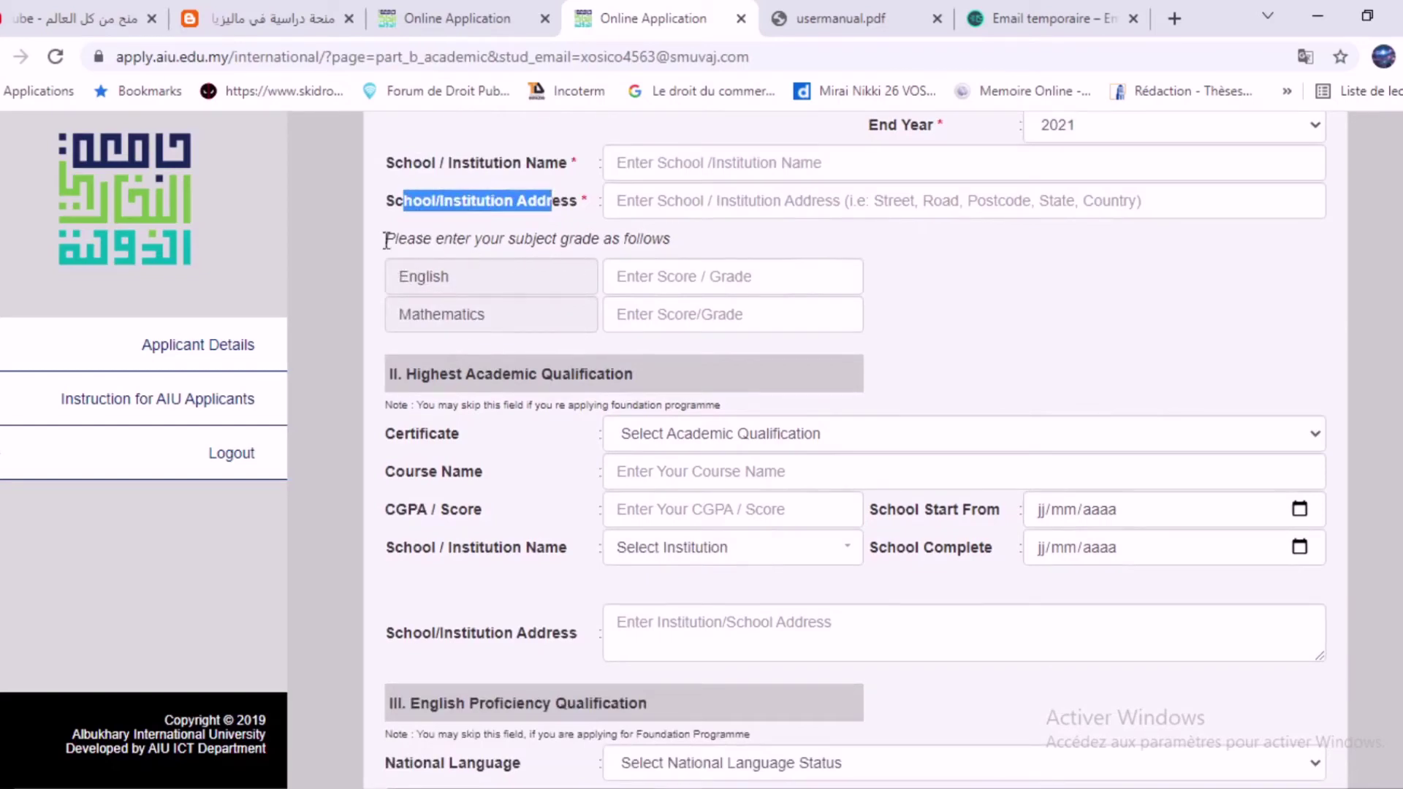
Examine the required high school fields, the certificate options for the highest academic qualification, and the English proficiency section
left_click_drag(393, 240, 670, 241)
scroll(557, 413, "up", 2)
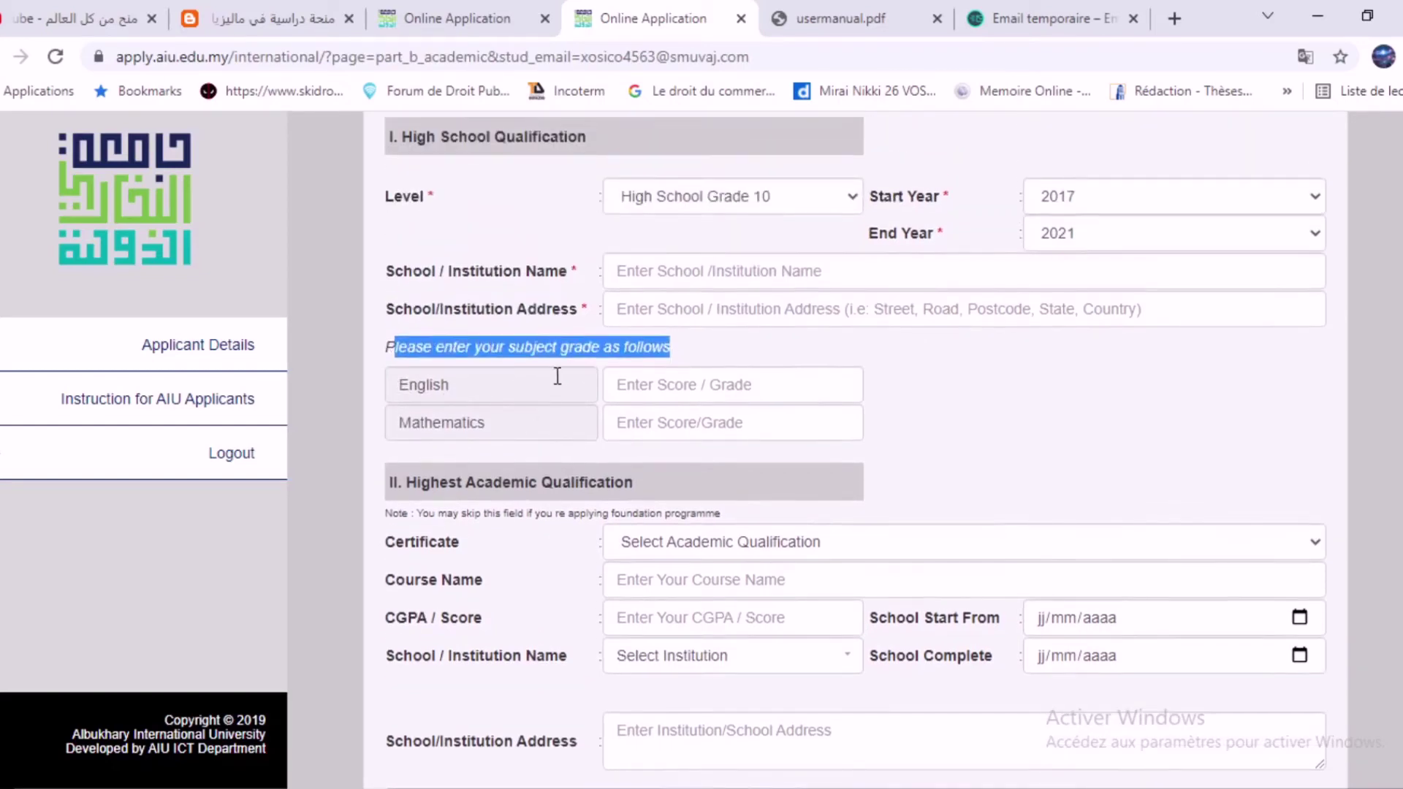
double_click(573, 271)
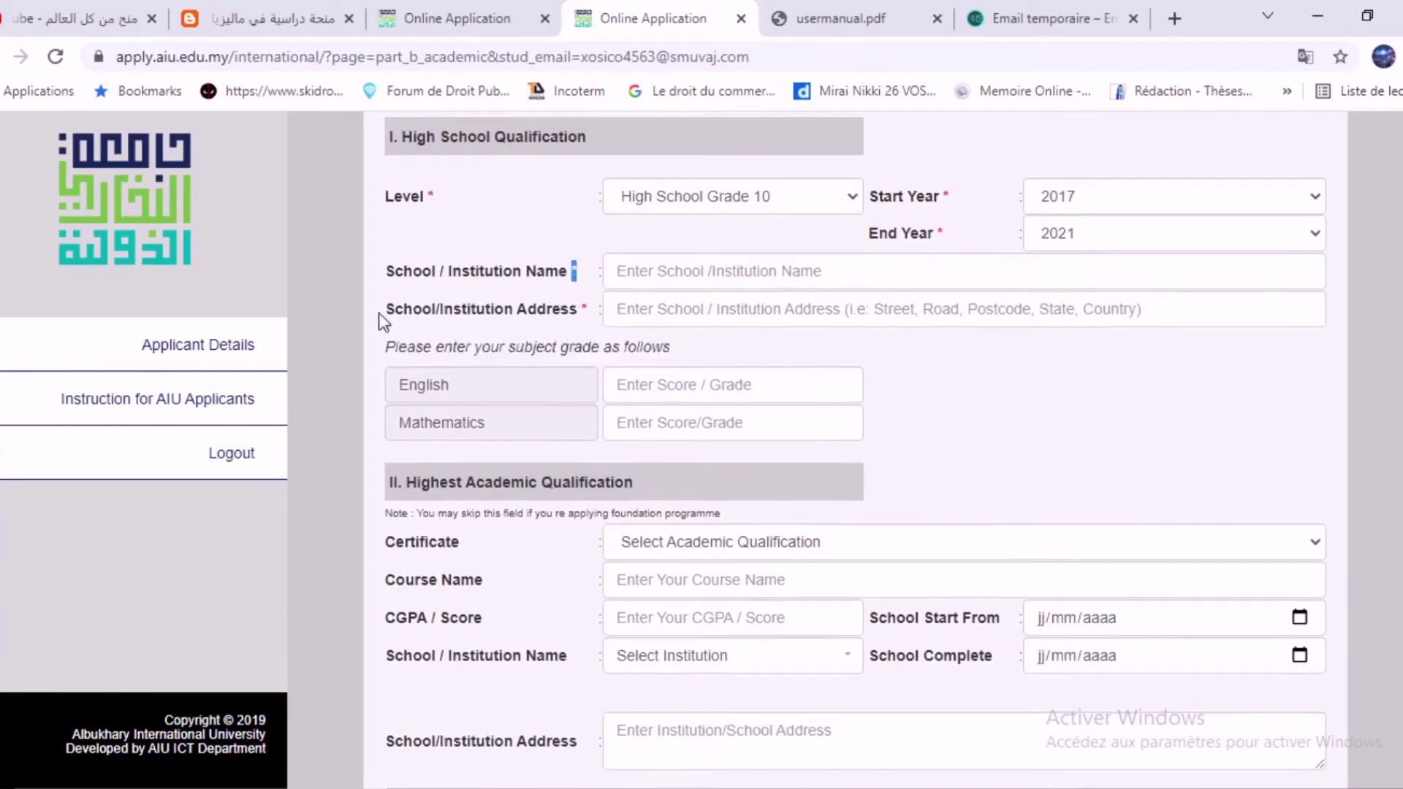
left_click_drag(376, 344, 652, 372)
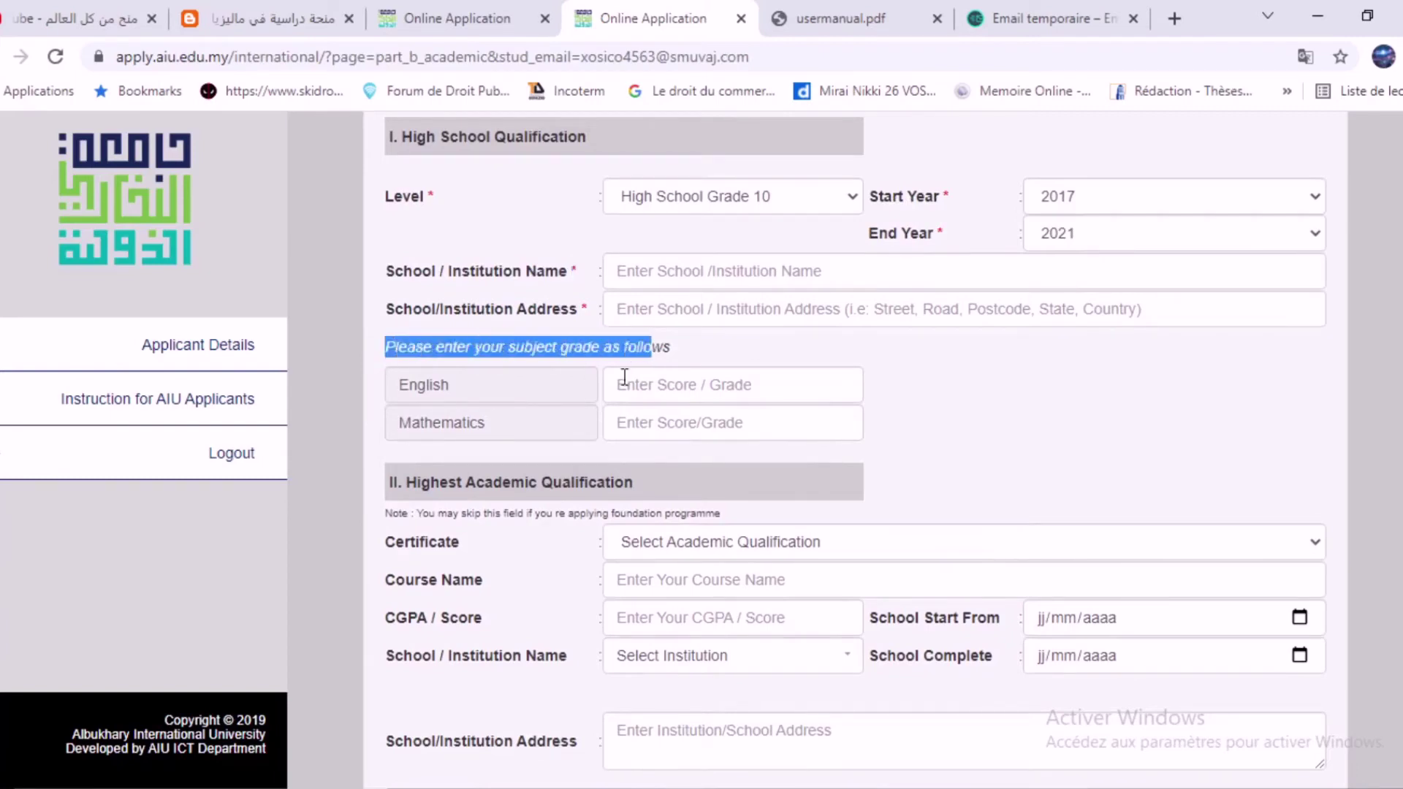
scroll(574, 373, "down", 5)
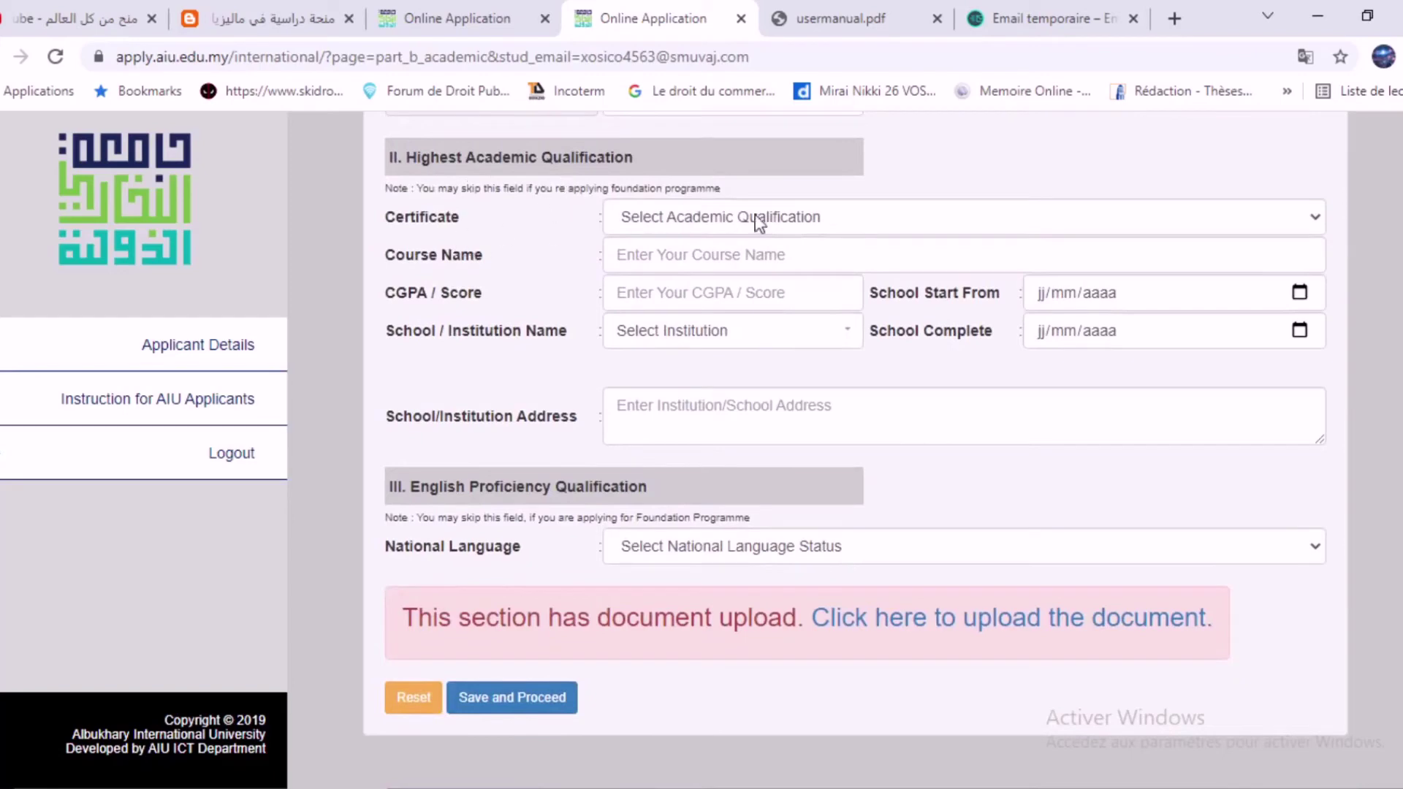
left_click(817, 228)
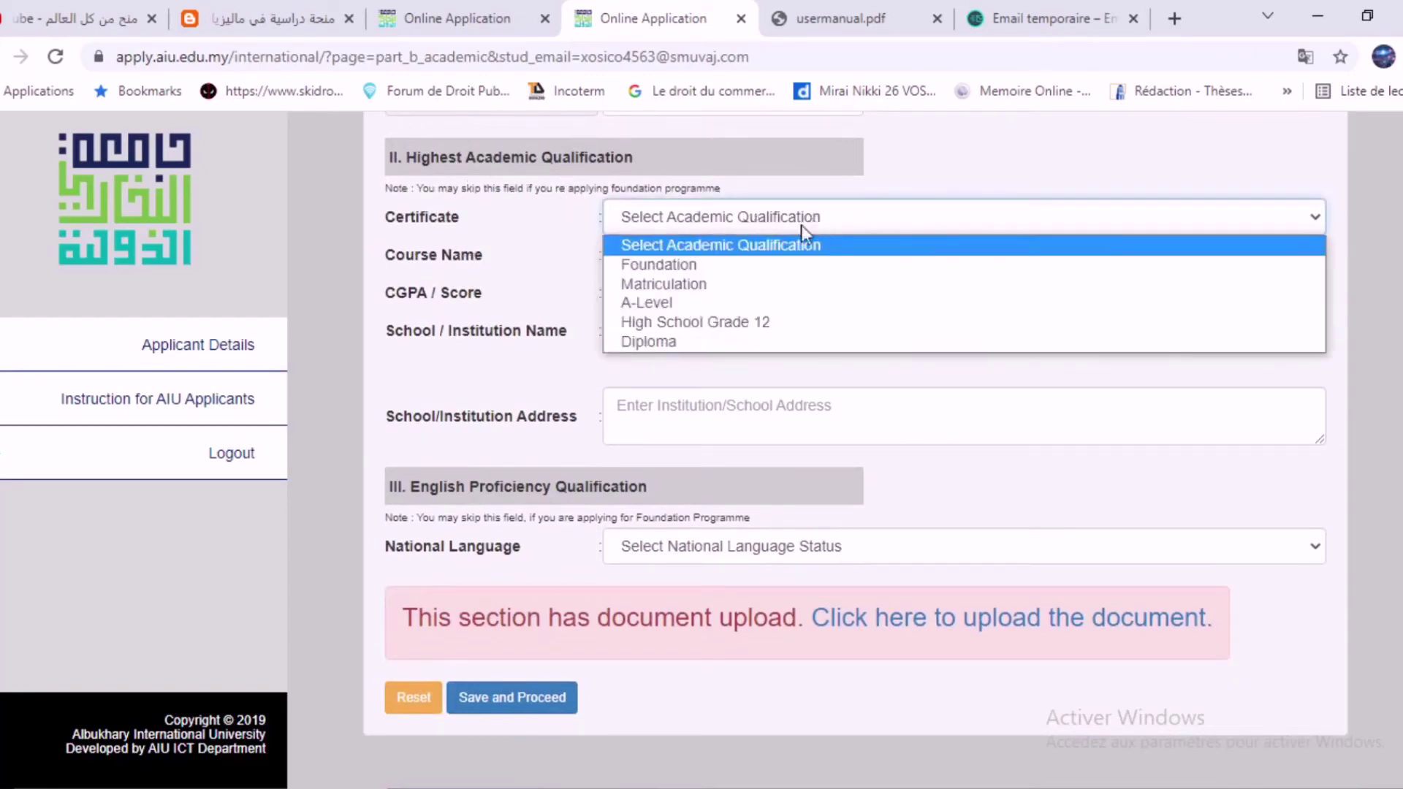
left_click(507, 236)
scroll(468, 241, "down", 1)
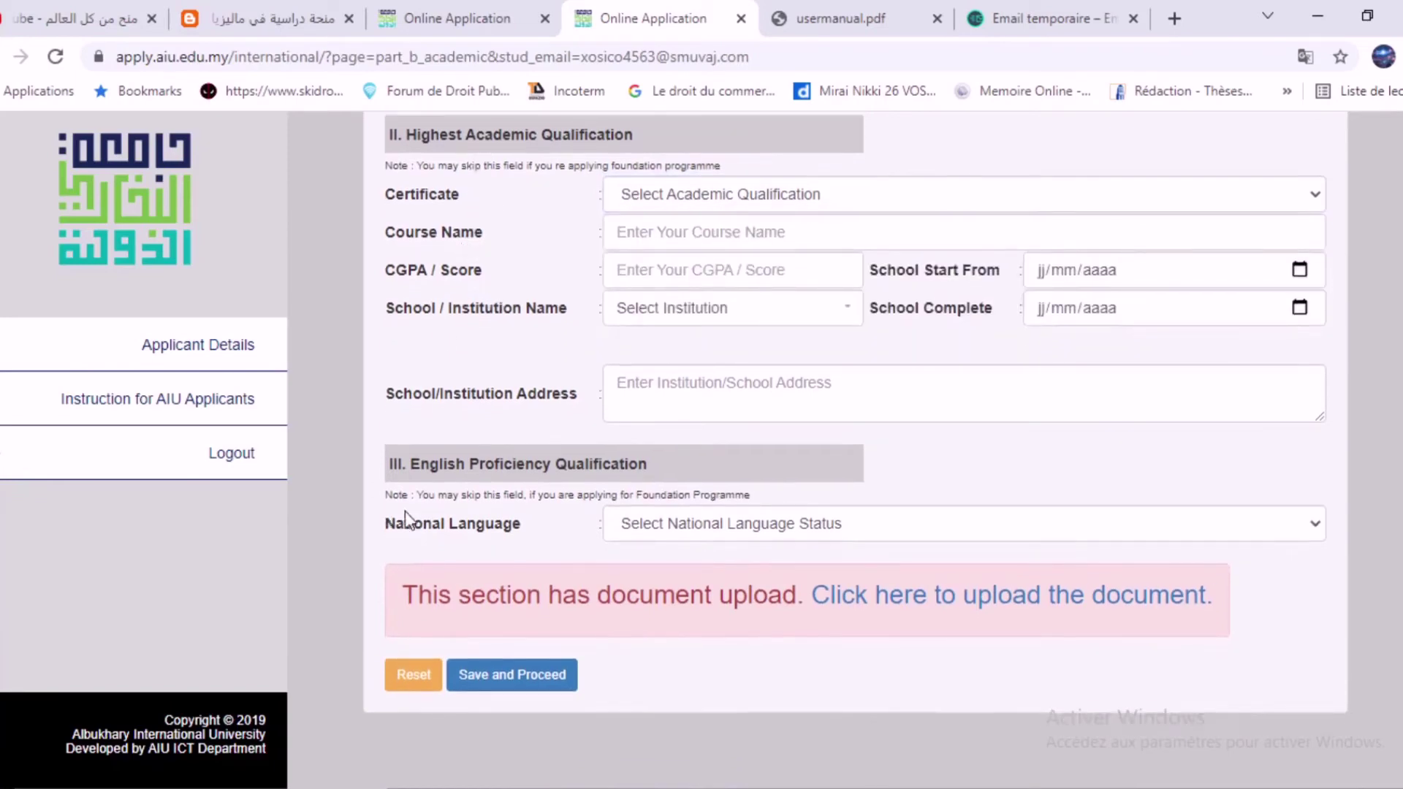
scroll(424, 468, "up", 6)
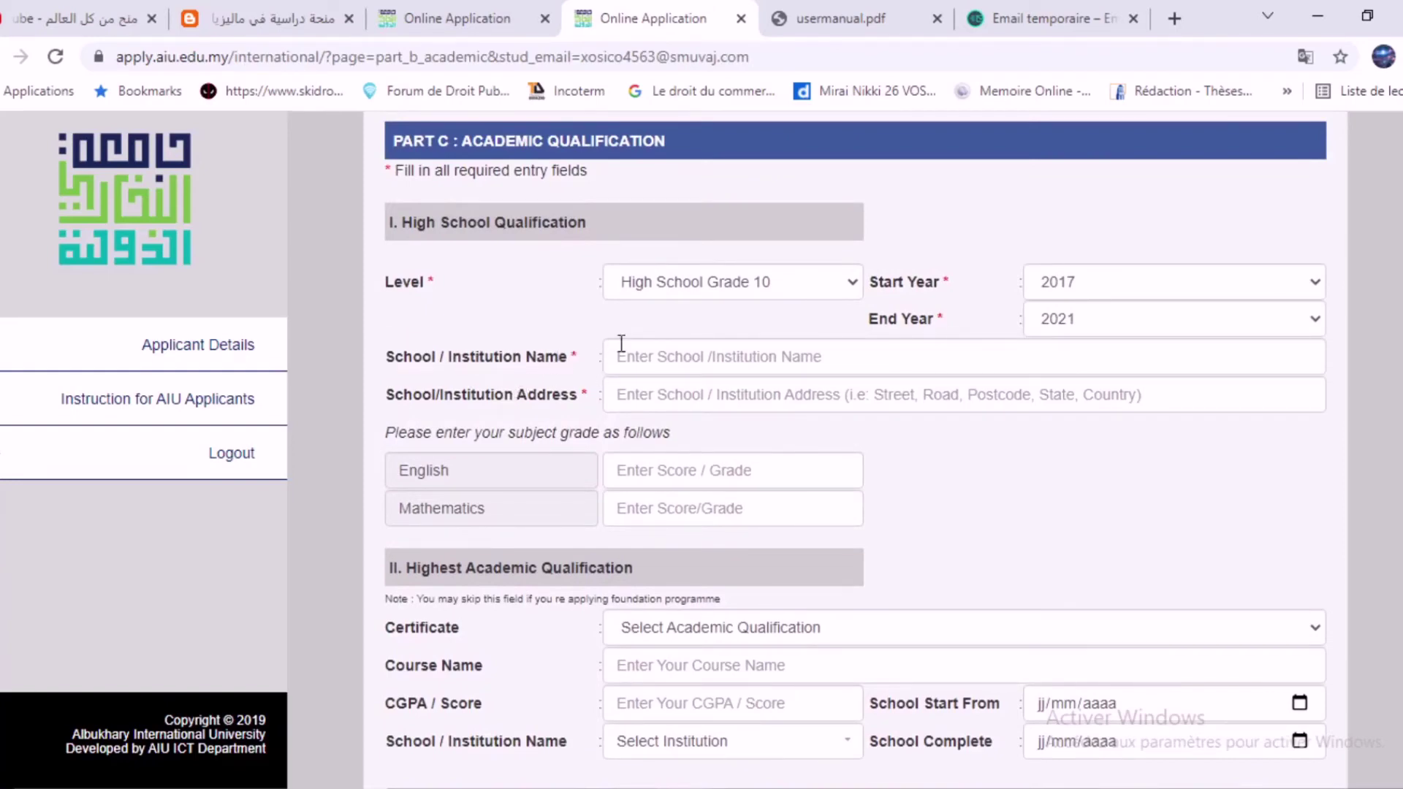
scroll(624, 338, "down", 5)
scroll(627, 338, "up", 5)
scroll(576, 313, "down", 5)
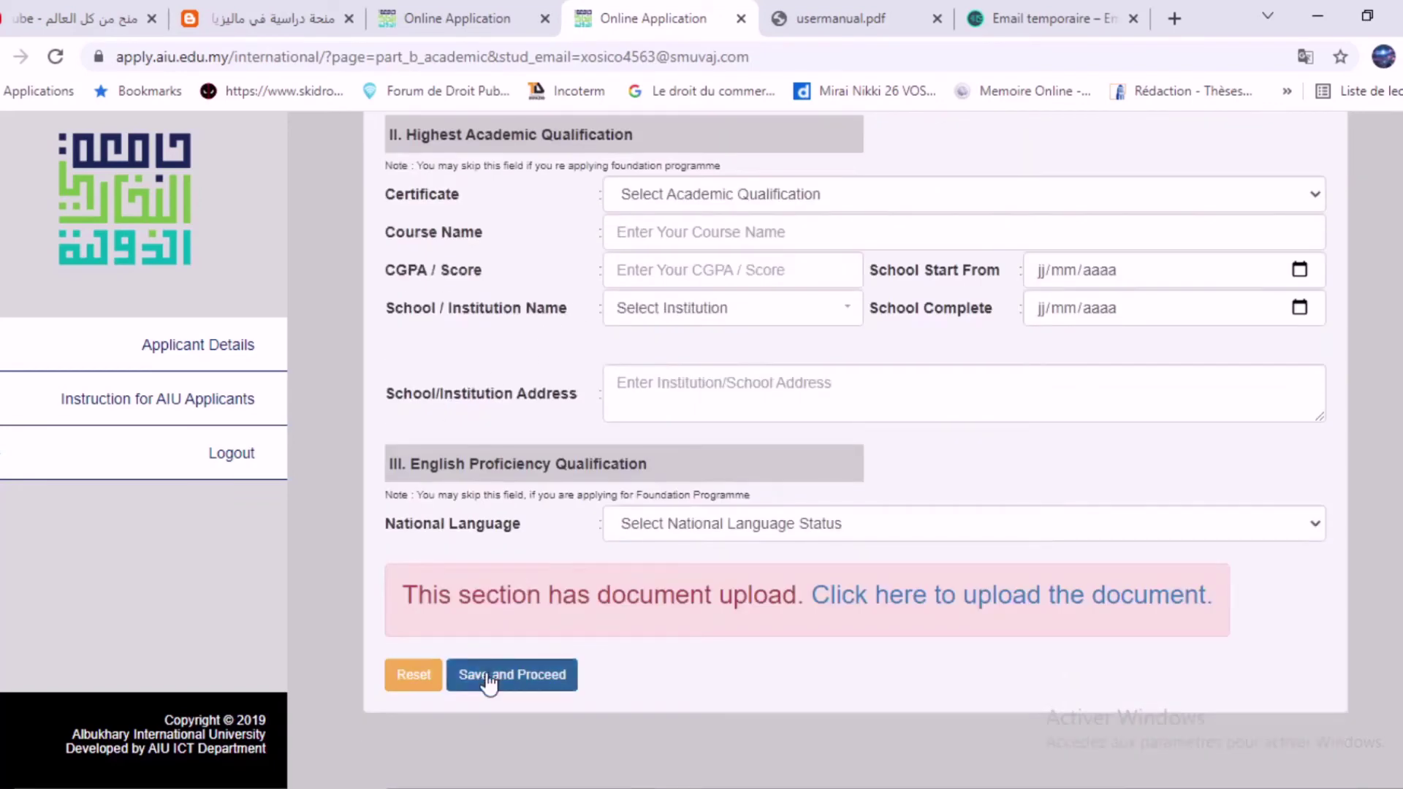
Review the high school entries, focusing on the subject grade instruction and the English and Mathematics grades
scroll(952, 444, "up", 5)
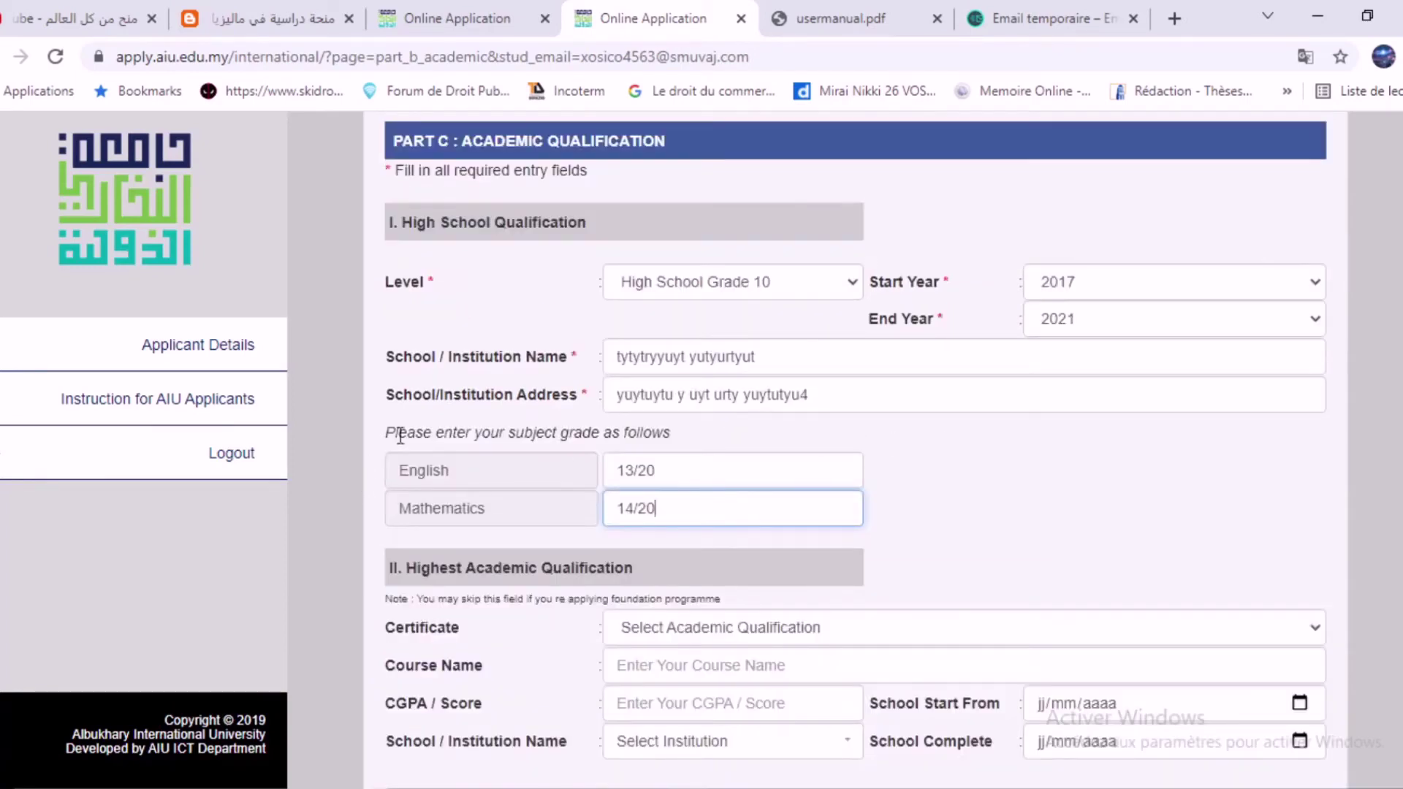
left_click_drag(396, 432, 473, 437)
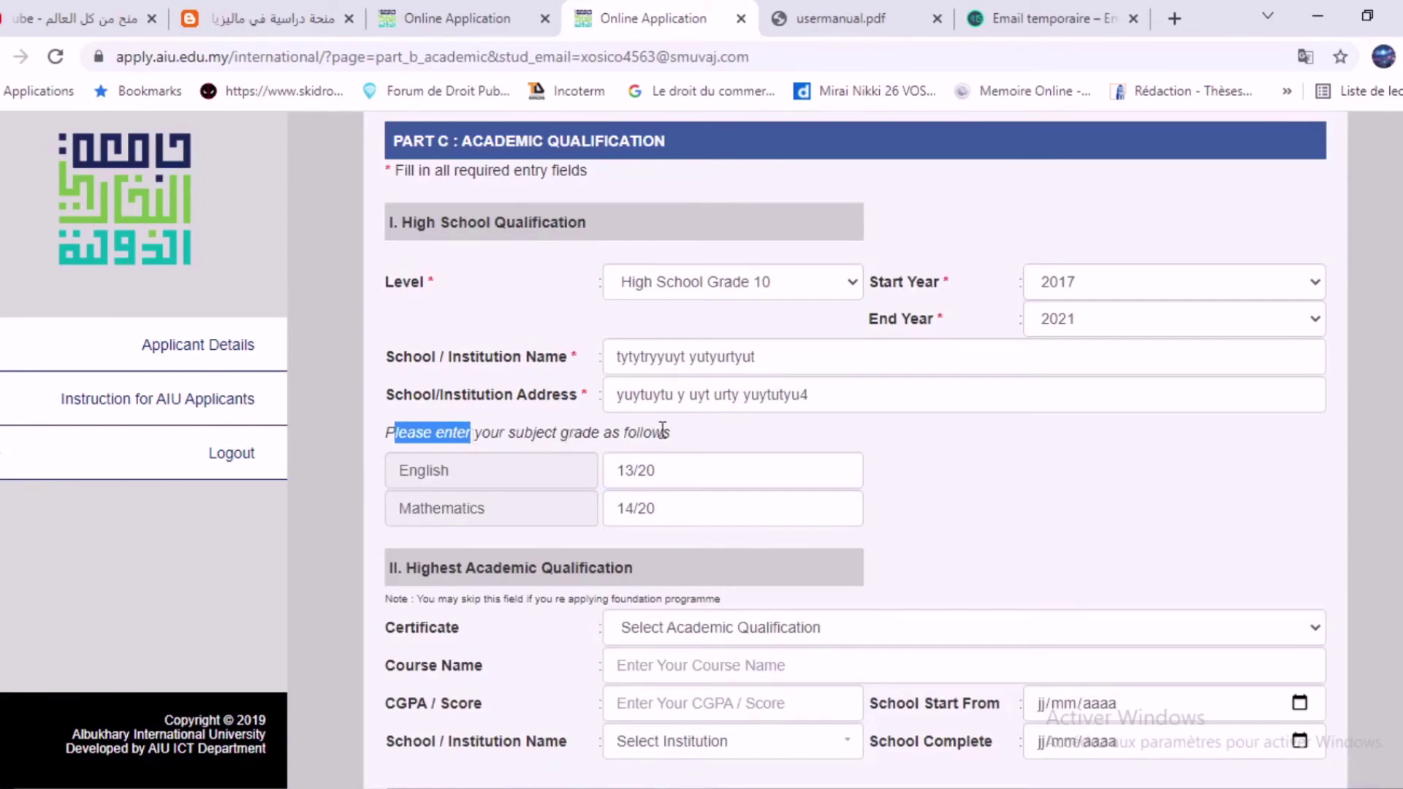
left_click_drag(662, 432, 446, 431)
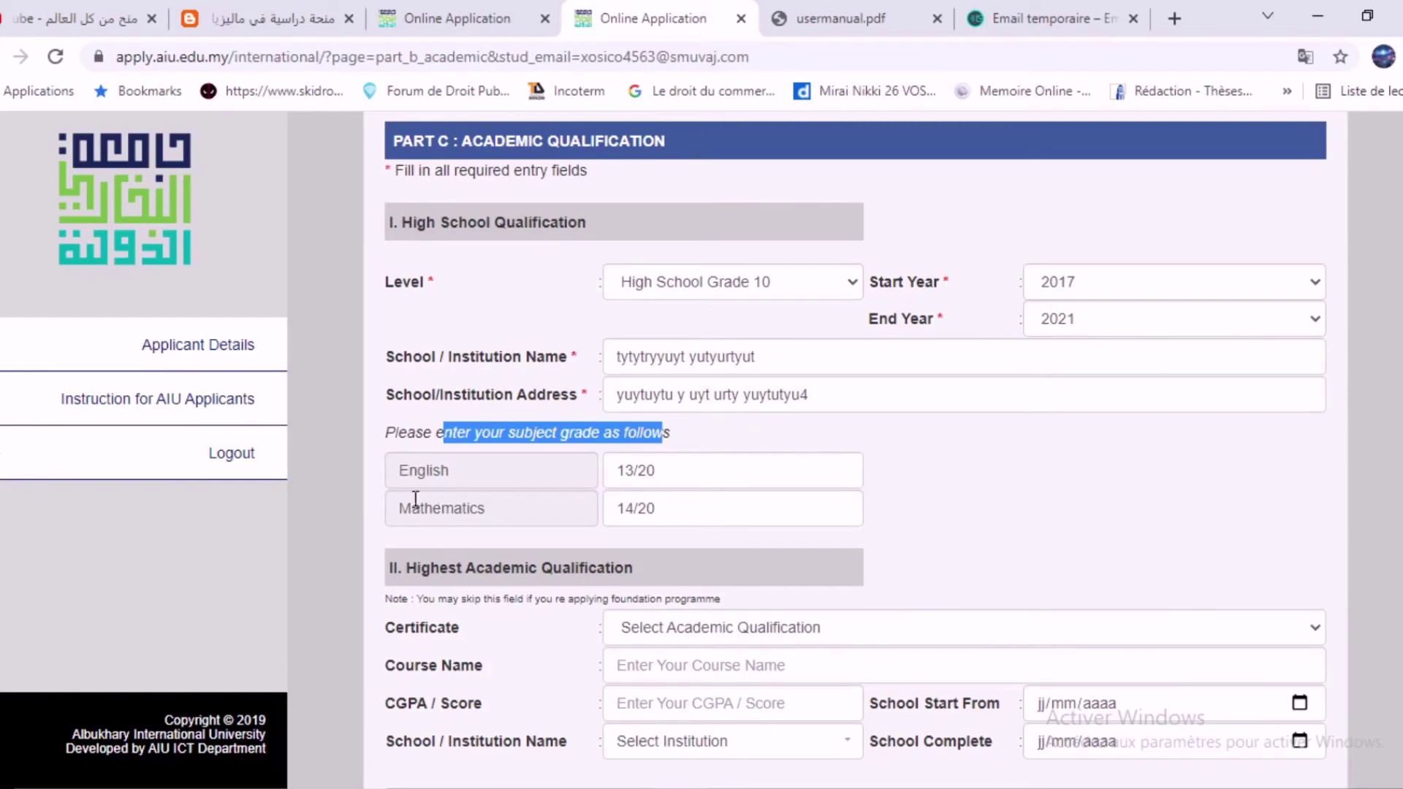
scroll(417, 499, "down", 3)
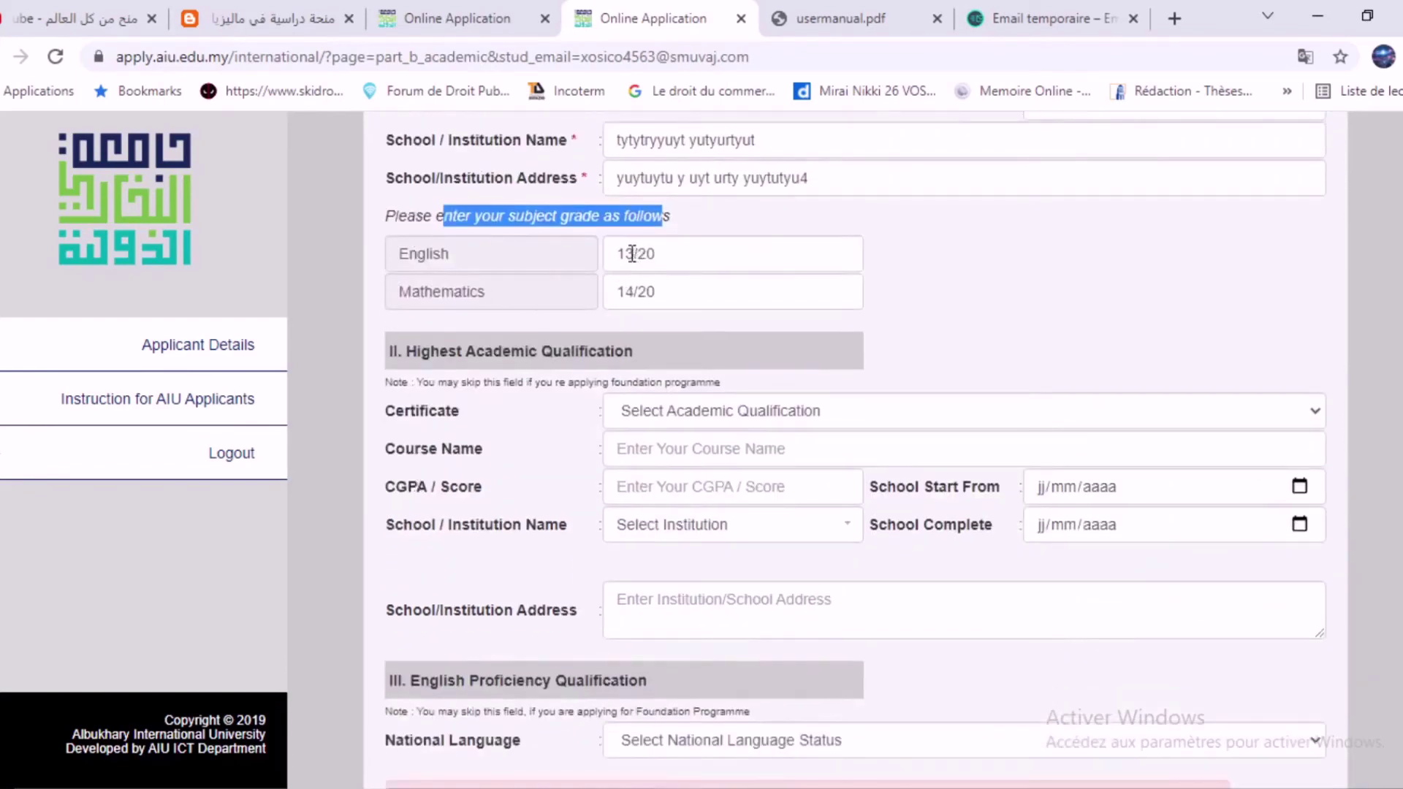
mouse_move(616, 254)
left_mouse_down()
mouse_move(650, 255)
mouse_move(633, 251)
left_mouse_up()
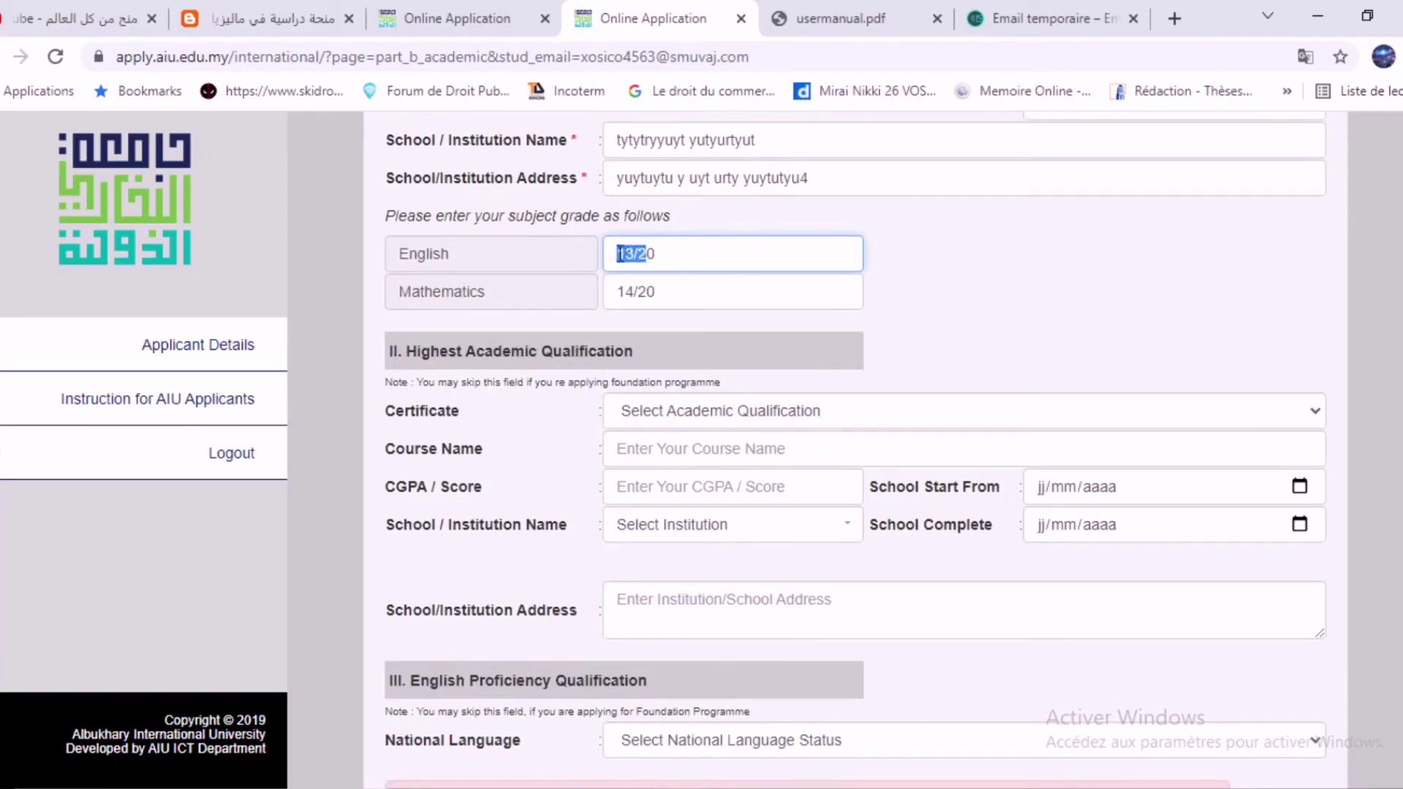
left_click(621, 254)
scroll(570, 409, "up", 3)
scroll(558, 458, "down", 1)
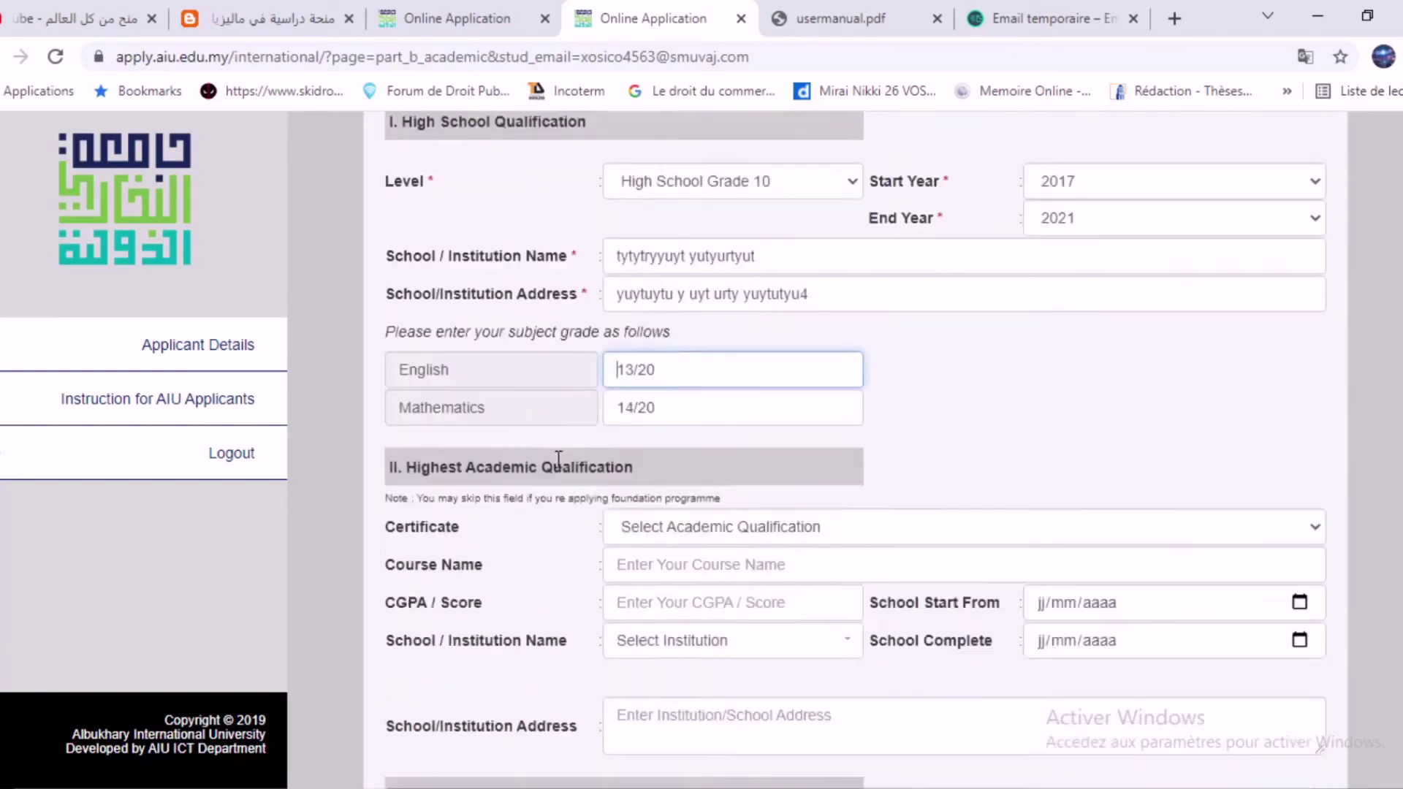
scroll(558, 458, "down", 2)
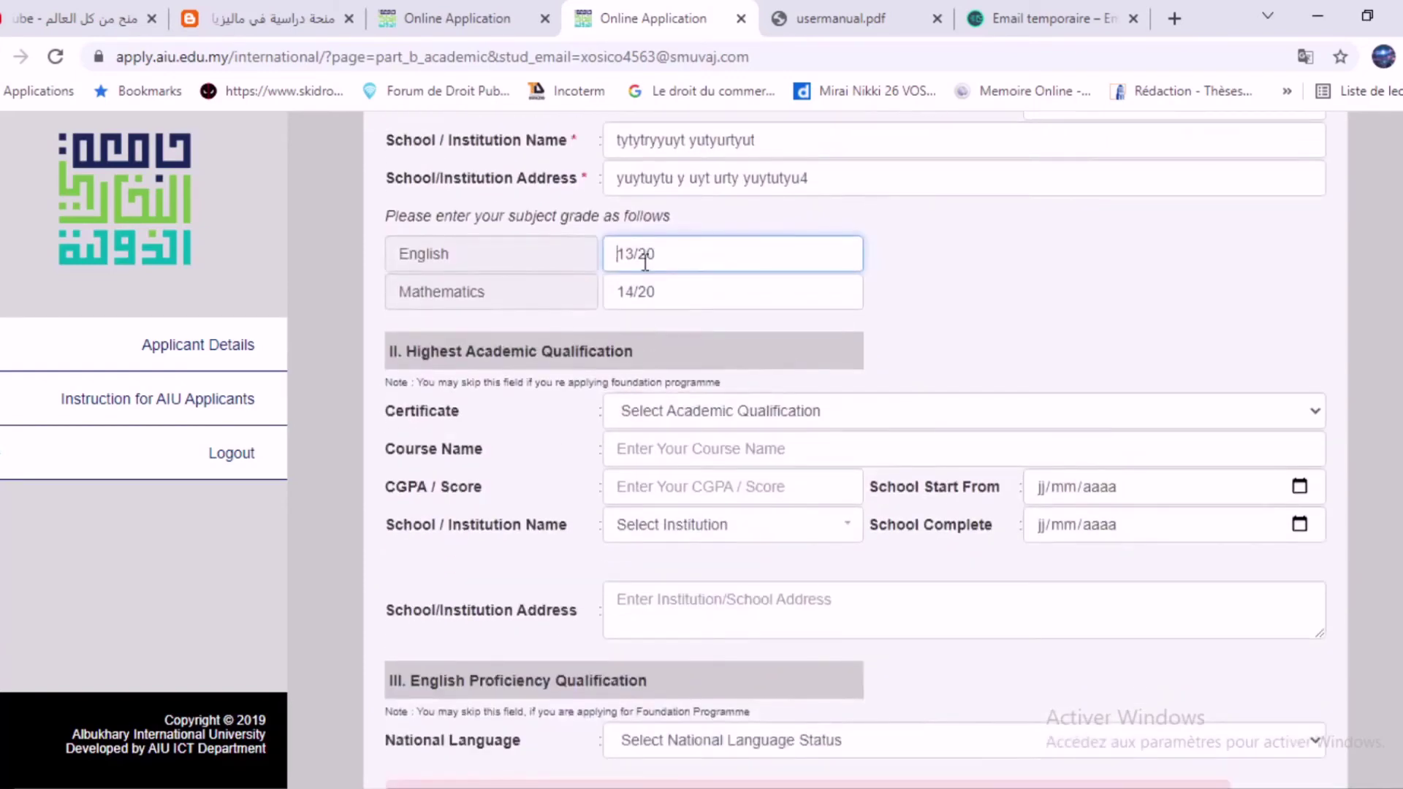
Set the English grade in the high school qualification to 80/100
left_click(655, 264)
left_click_drag(657, 259, 587, 249)
key("BackSpace")
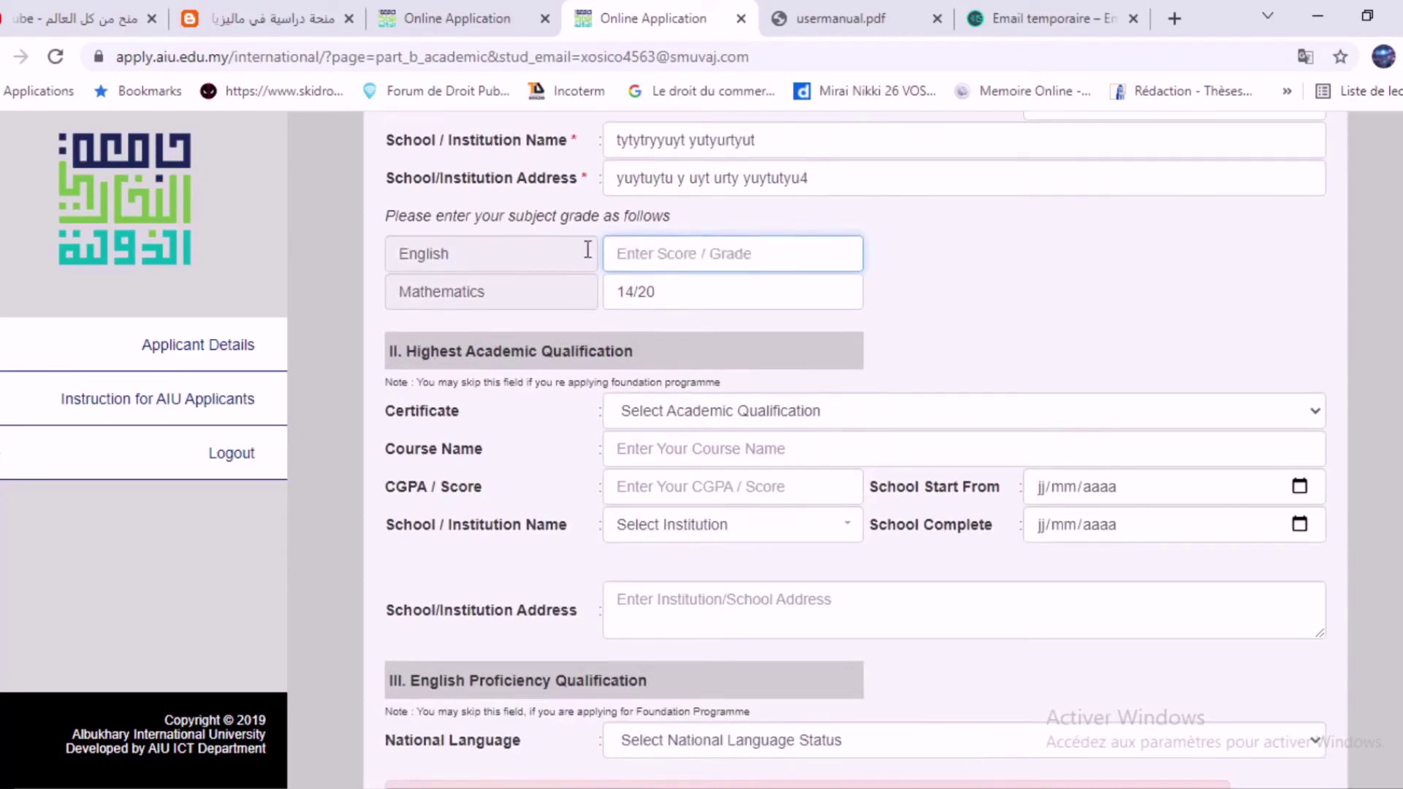
type("80/100")
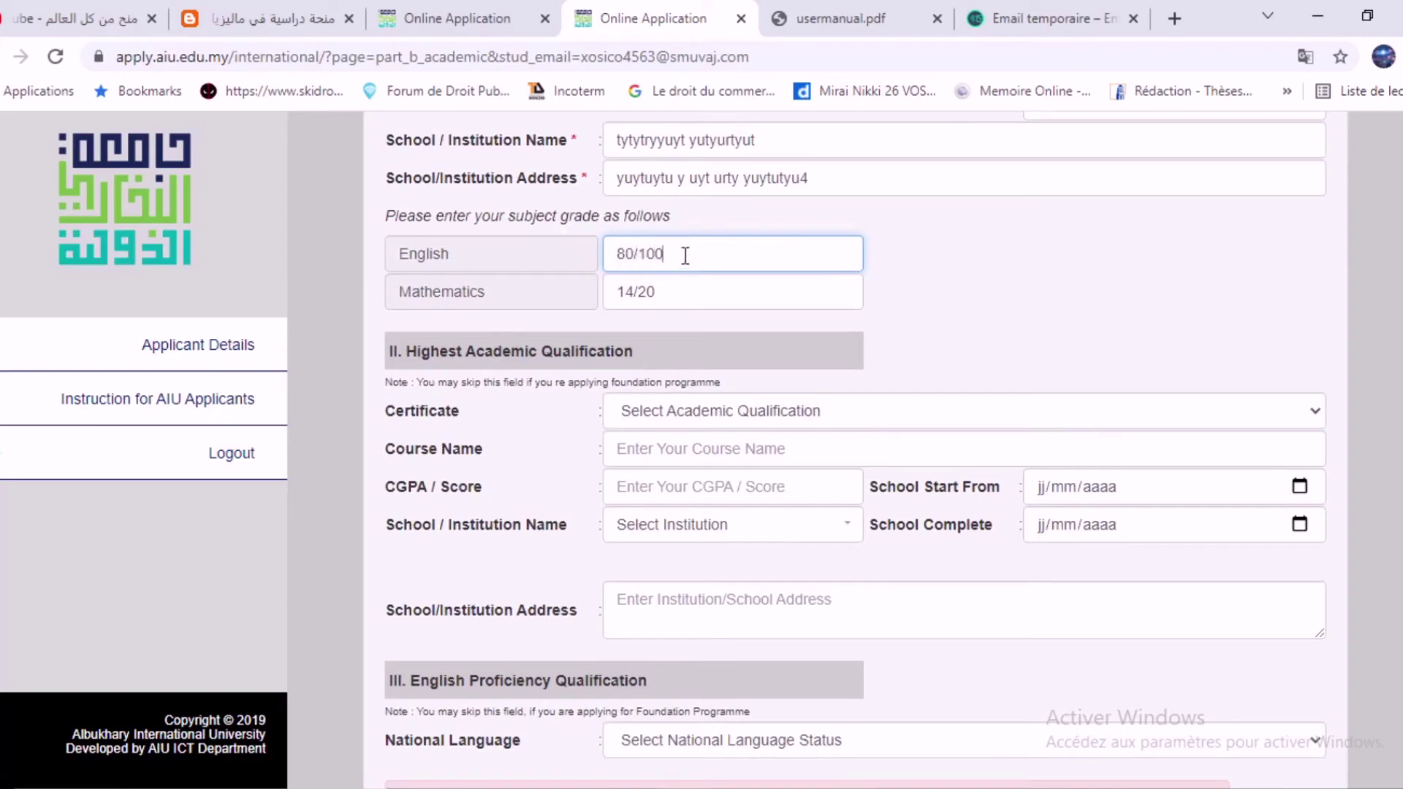
Set the English grade to 14/20 and save the academic qualification section
left_click_drag(682, 253, 608, 234)
key("BackSpace")
type("14/20")
scroll(1002, 242, "down", 3)
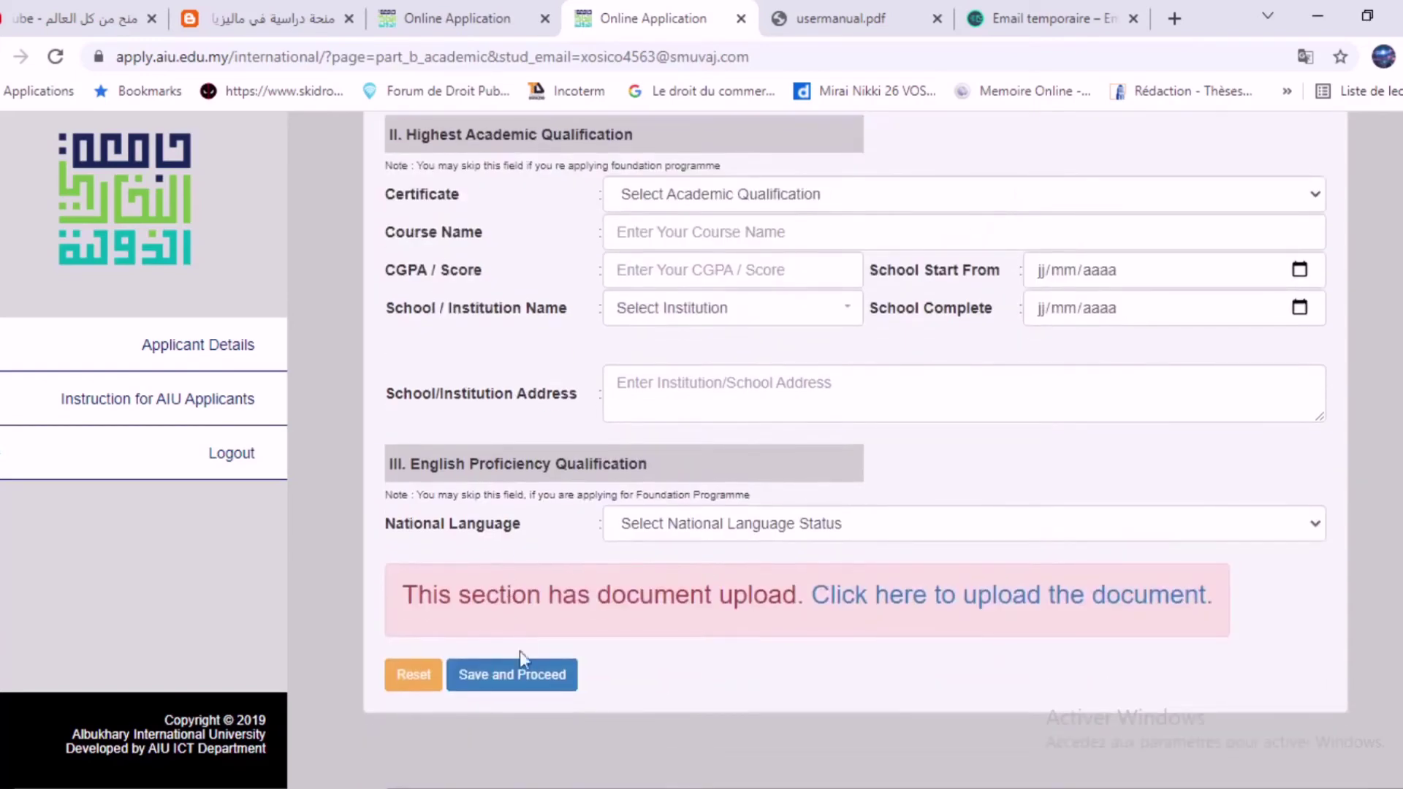
left_click(512, 675)
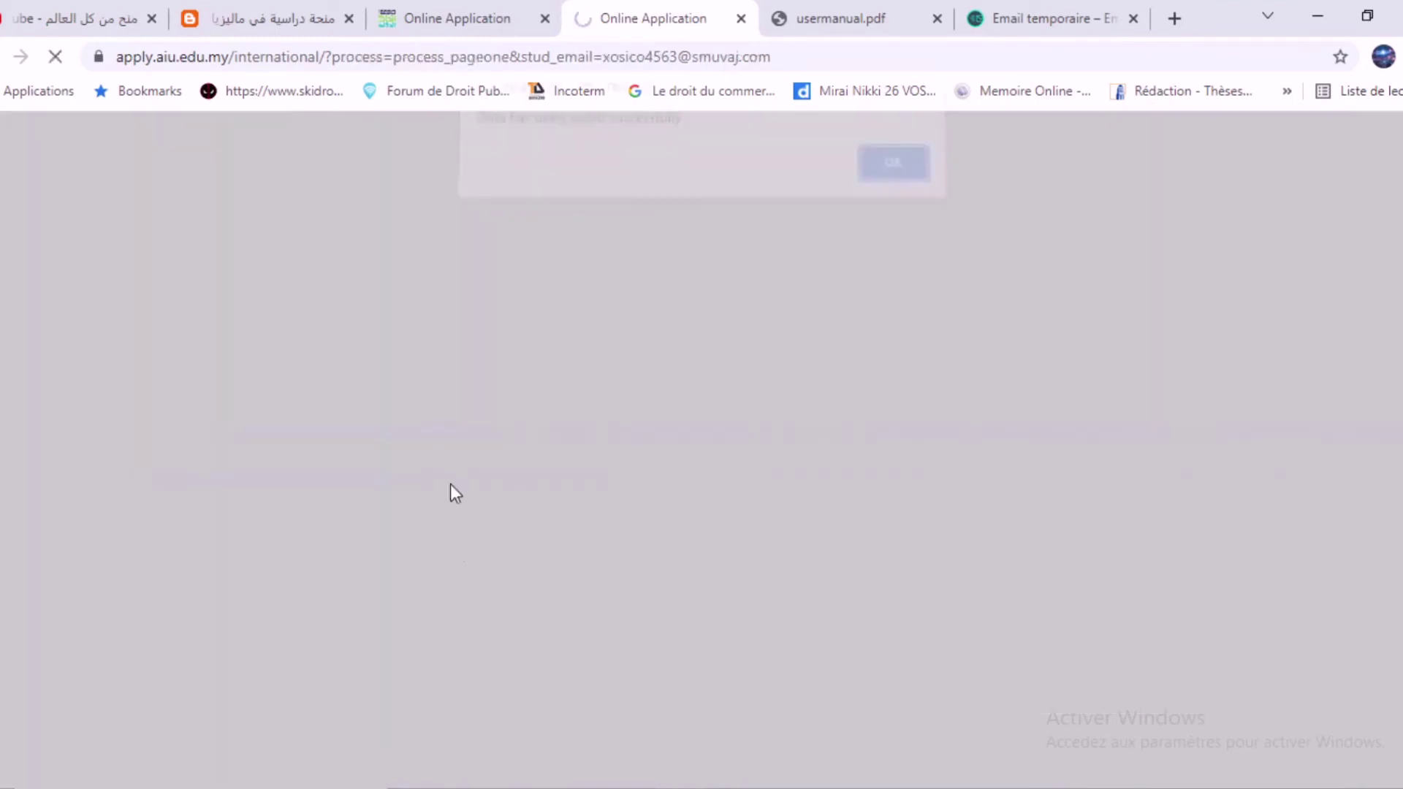
left_click(892, 178)
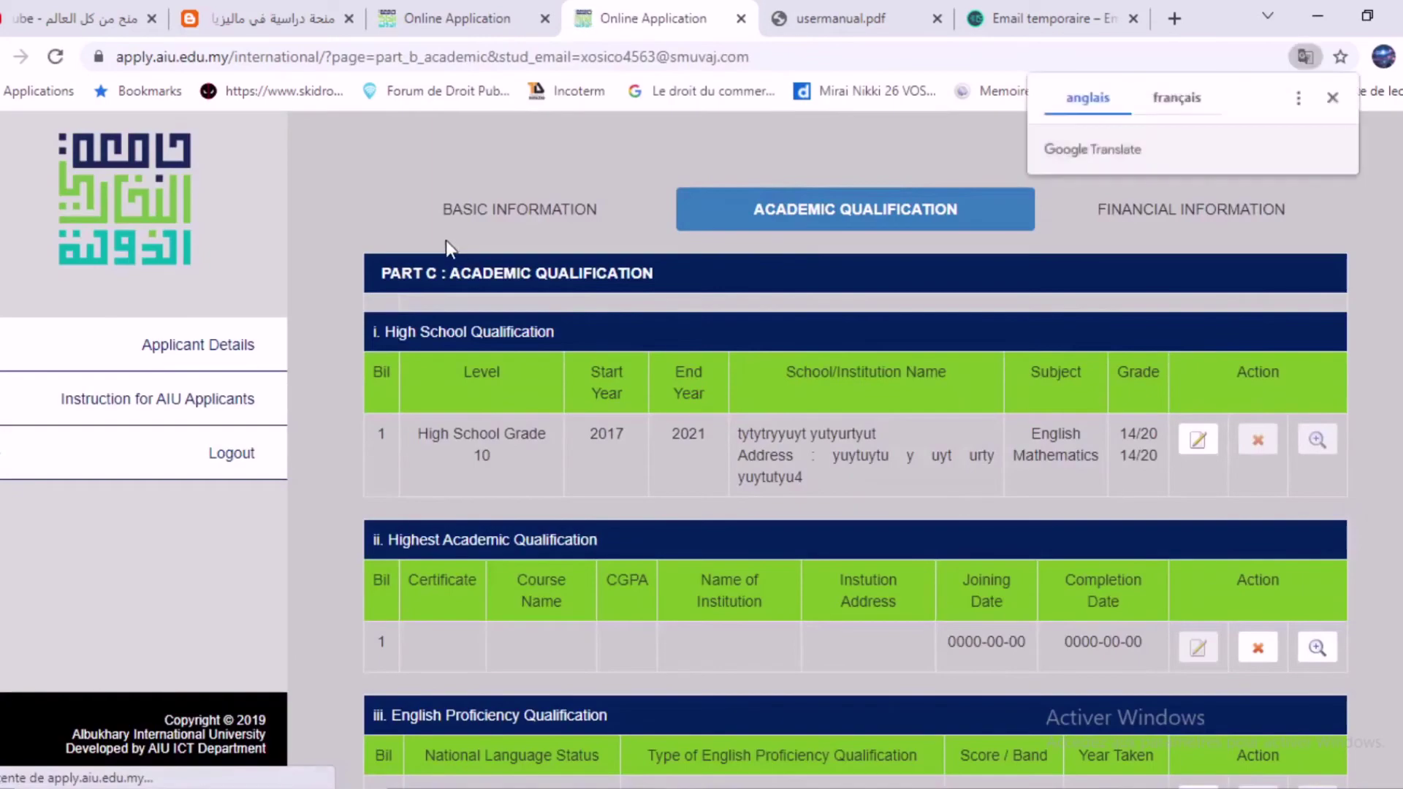
Check the academic qualification summary and proceed to the financial information section
scroll(893, 322, "down", 4)
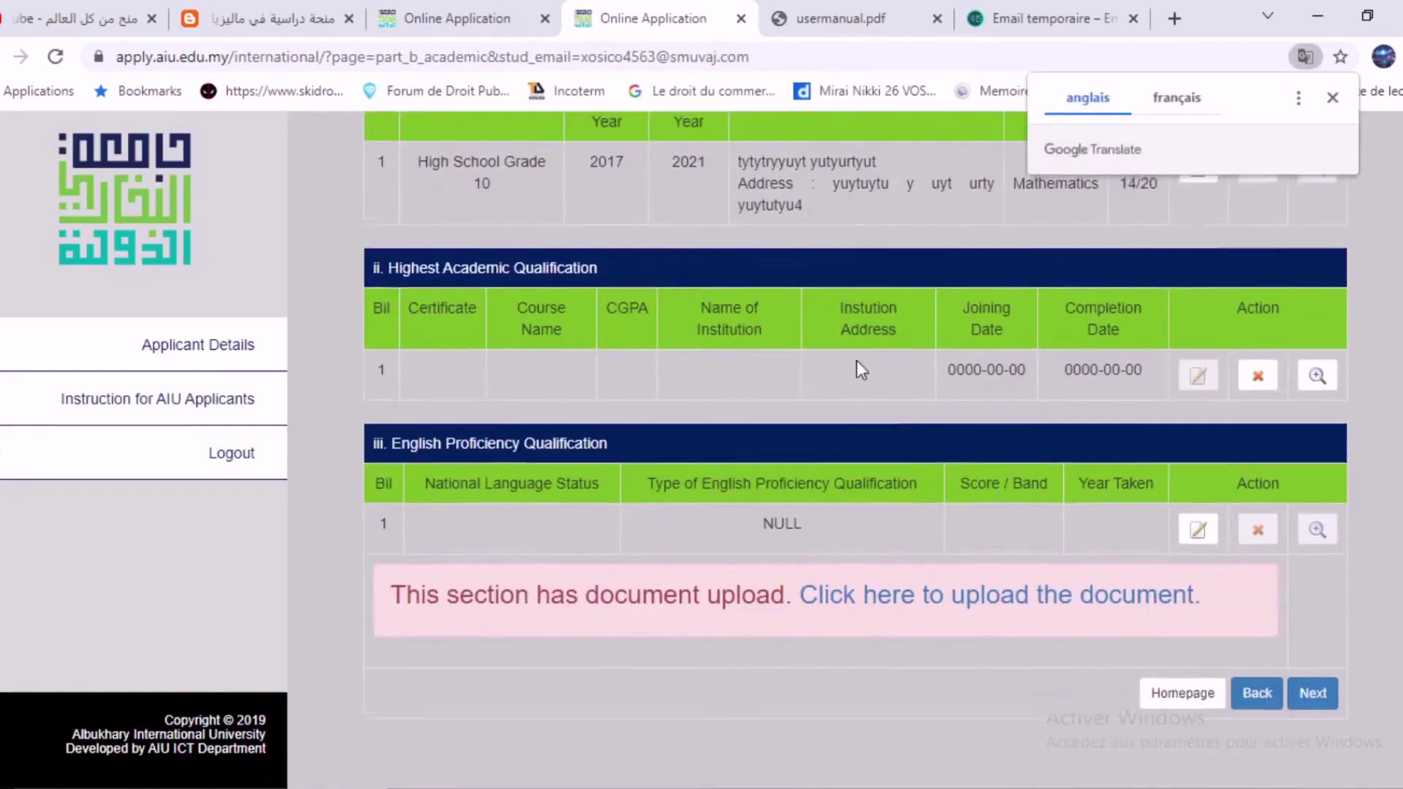
scroll(856, 361, "up", 3)
scroll(955, 281, "down", 3)
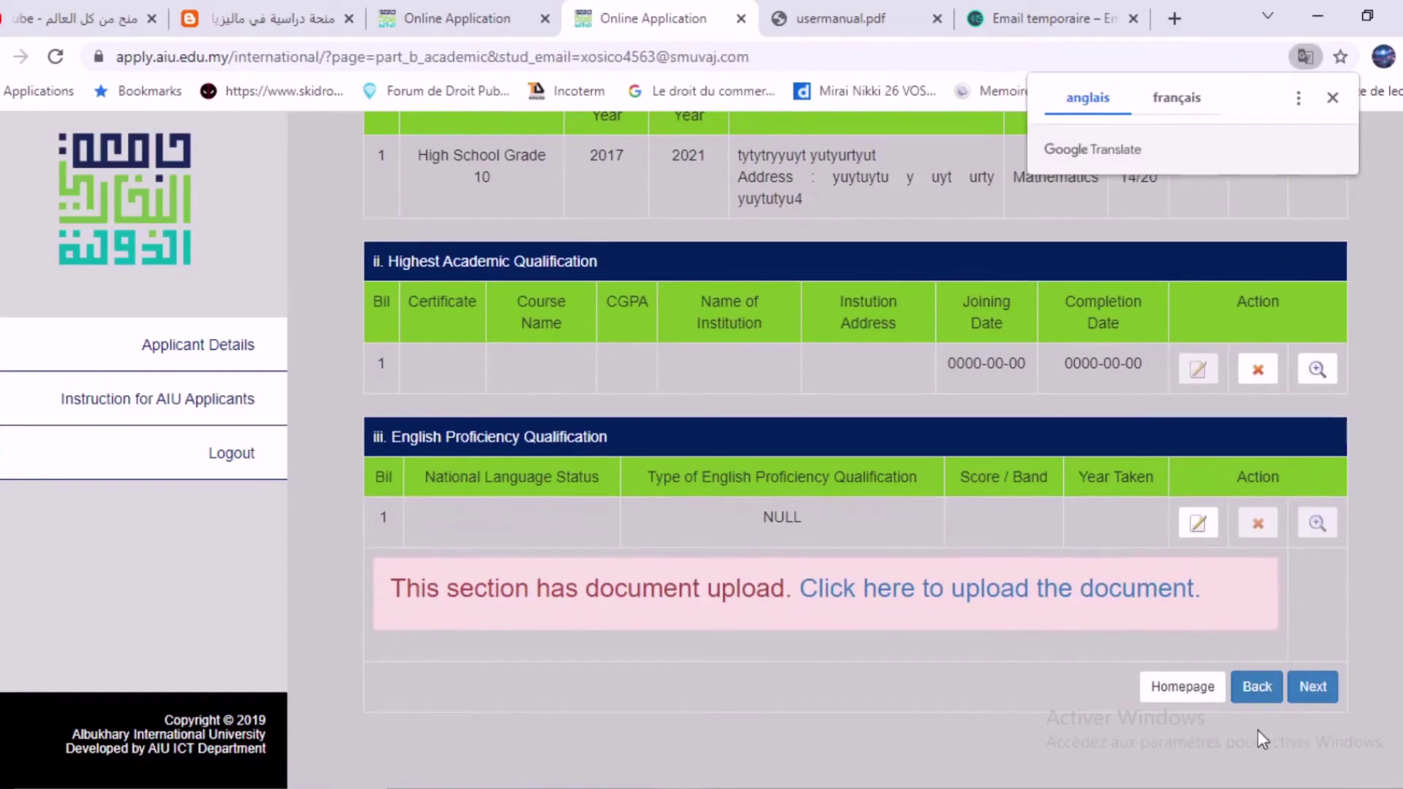
left_click(1309, 690)
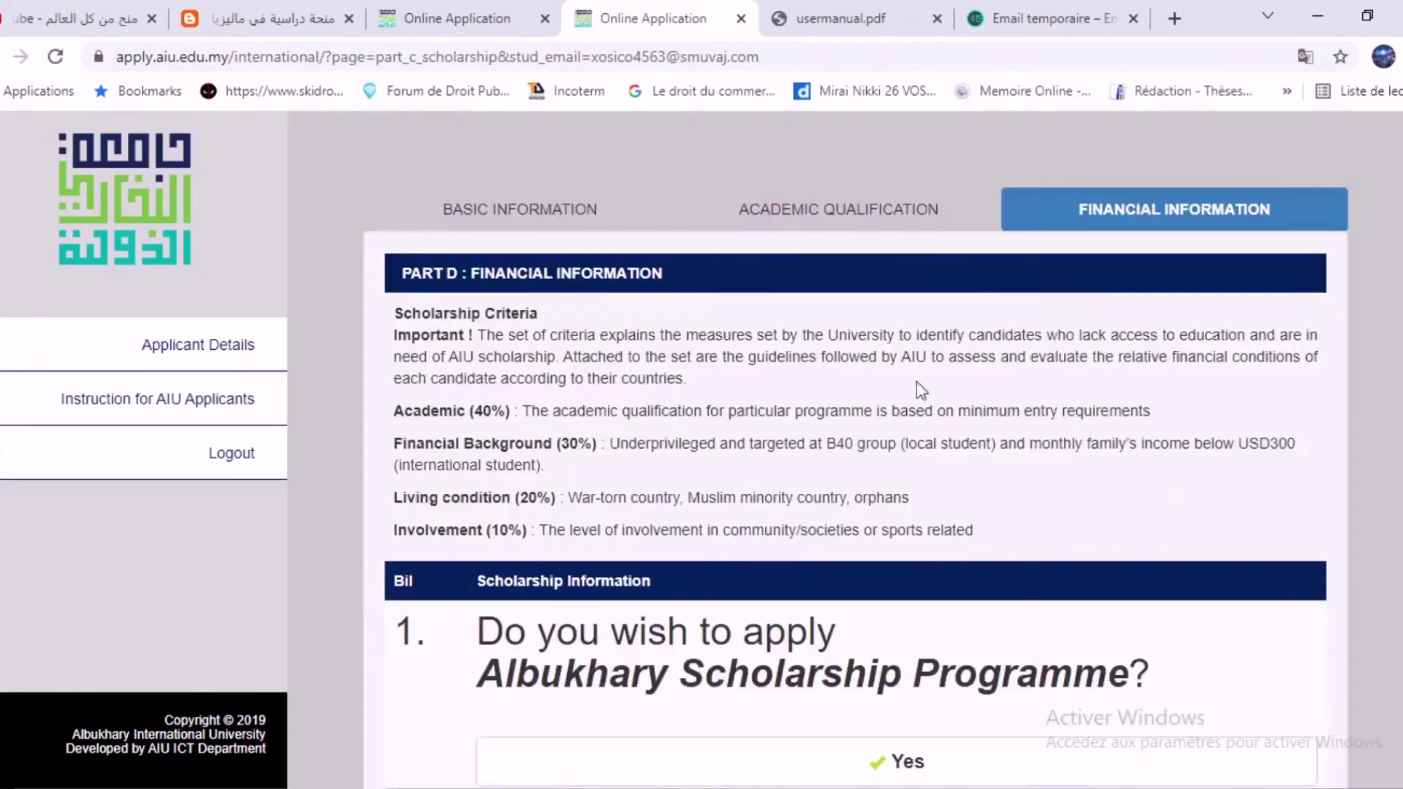
Choose to apply for the Albukhary Scholarship Programme and answer No to being referred to AIU by an organisation
scroll(699, 335, "down", 3)
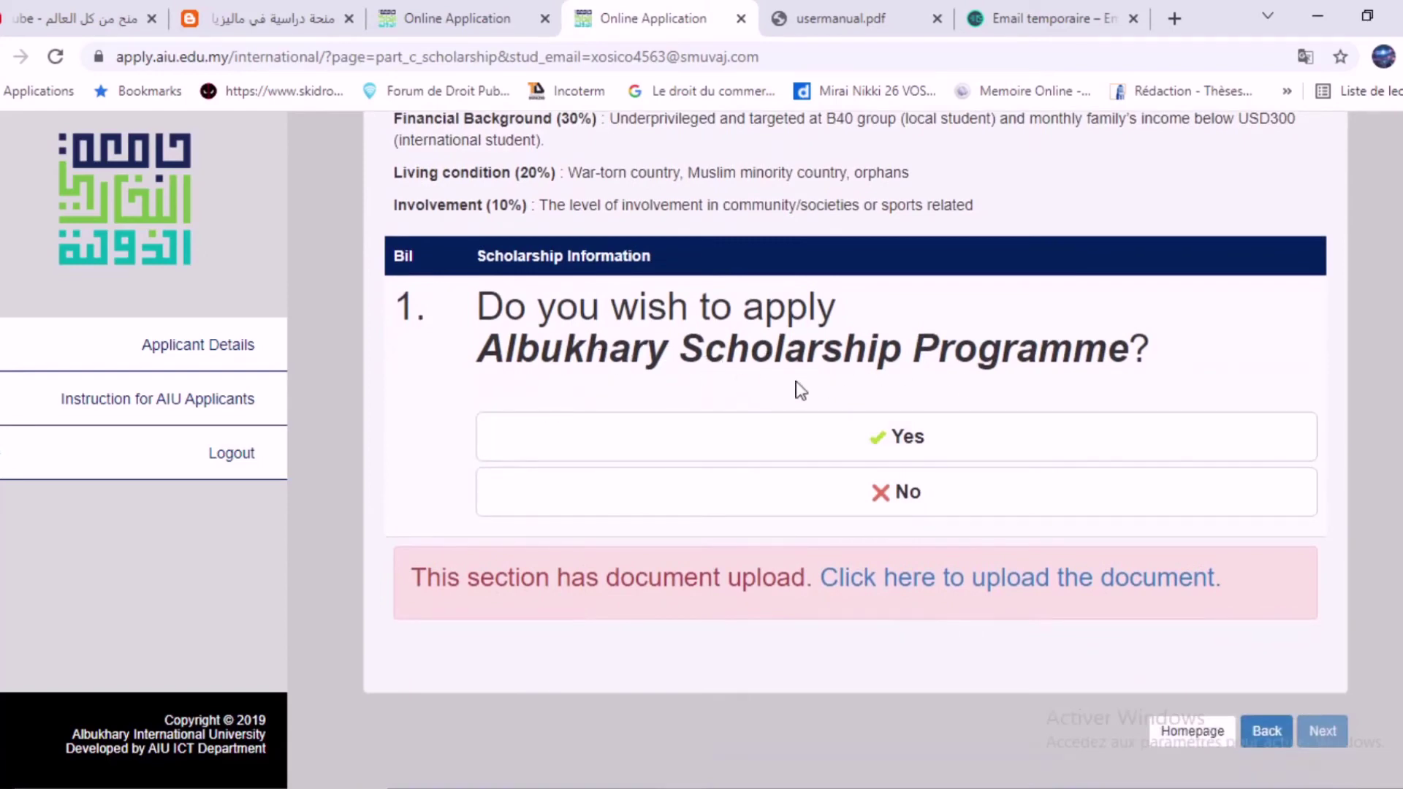
left_click(904, 433)
left_click(873, 369)
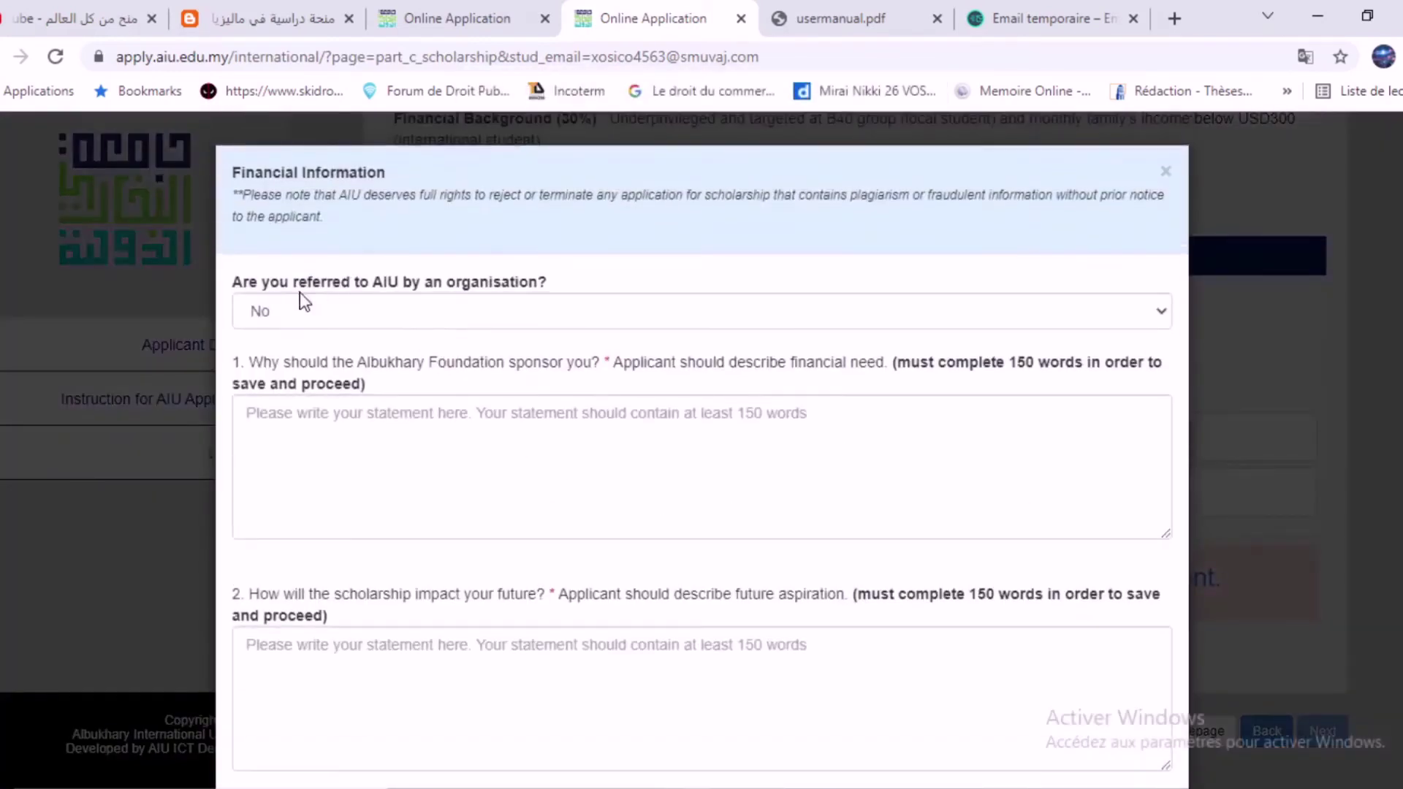
scroll(352, 318, "down", 1)
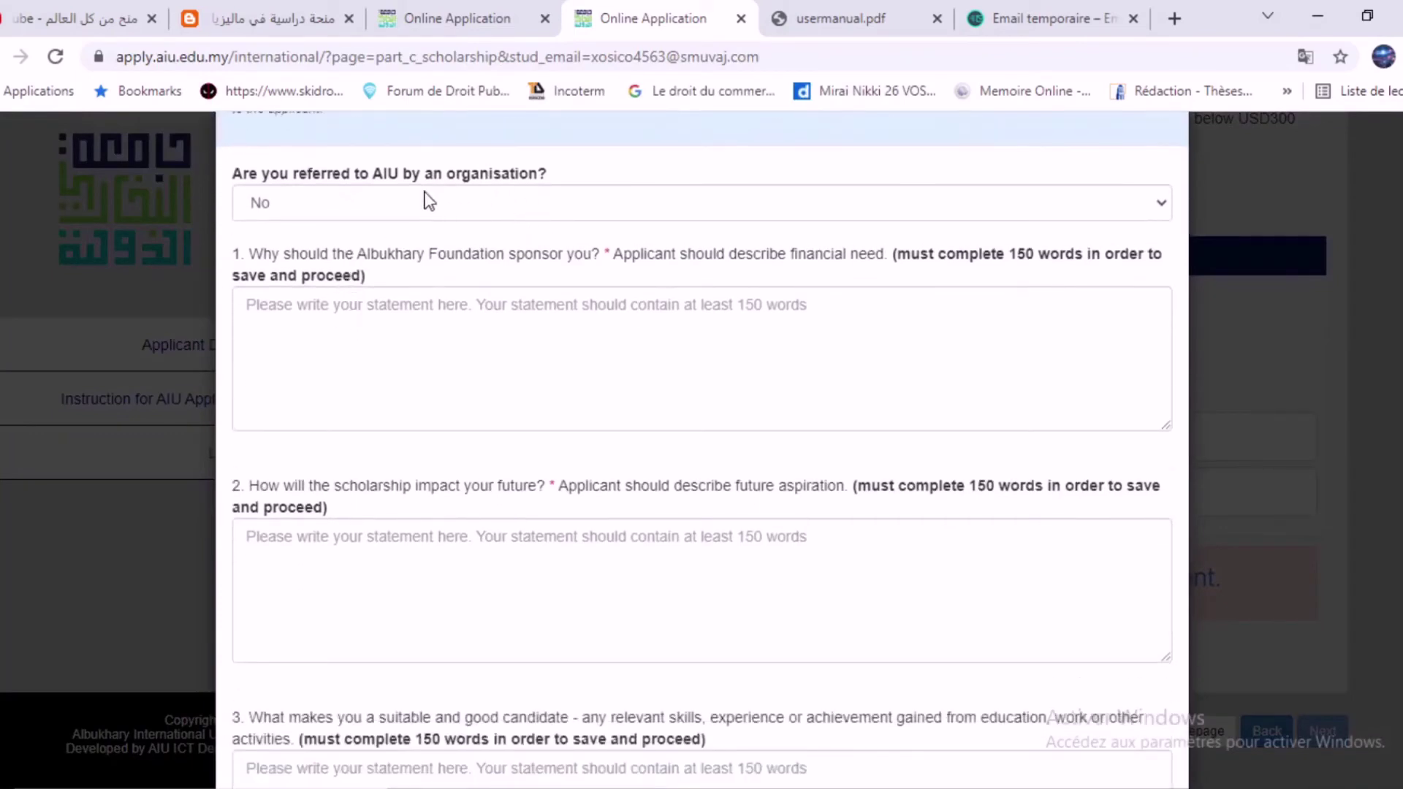
left_click(352, 203)
left_click(314, 228)
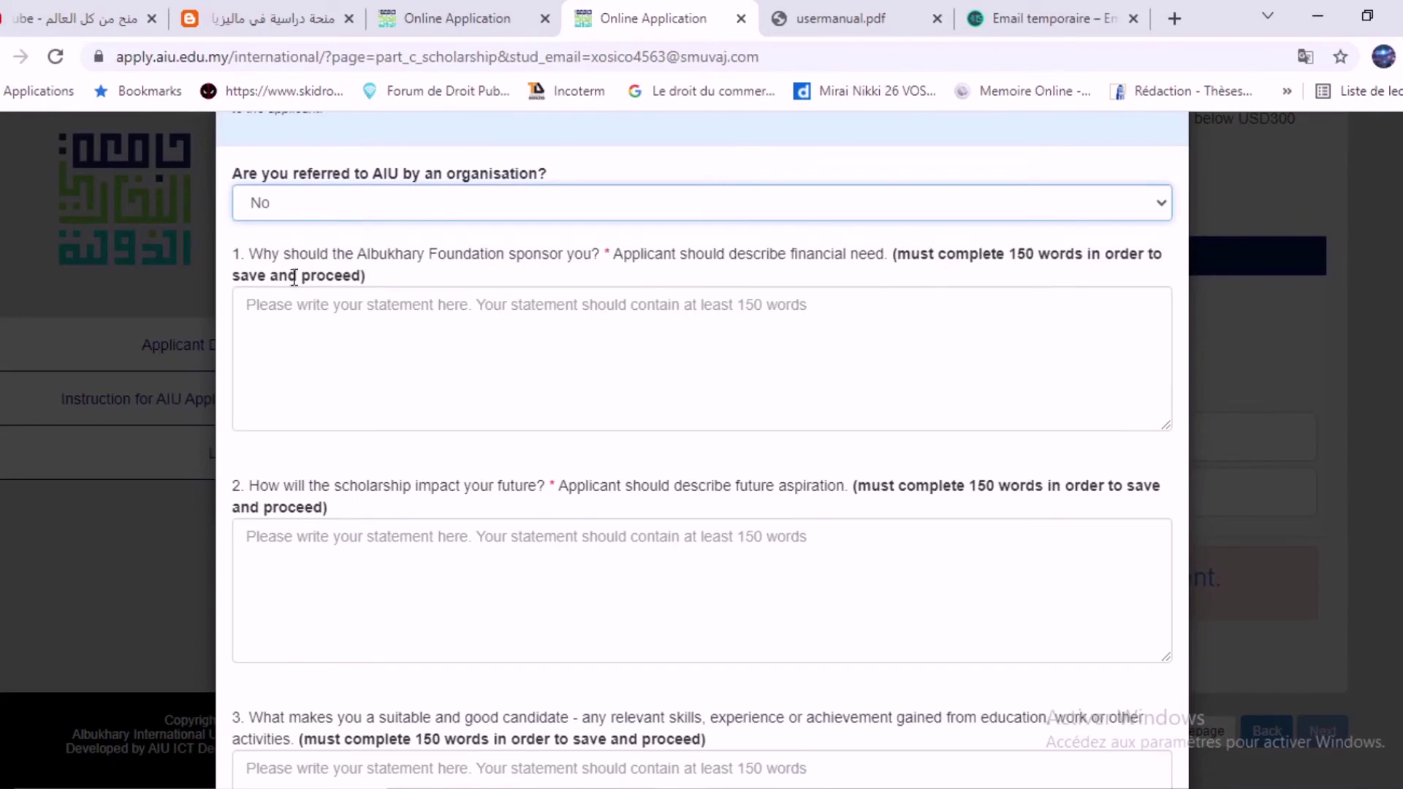
Enter placeholder text for question 1, why the Albukhary Foundation should sponsor the applicant
scroll(295, 277, "down", 1)
scroll(294, 278, "down", 6)
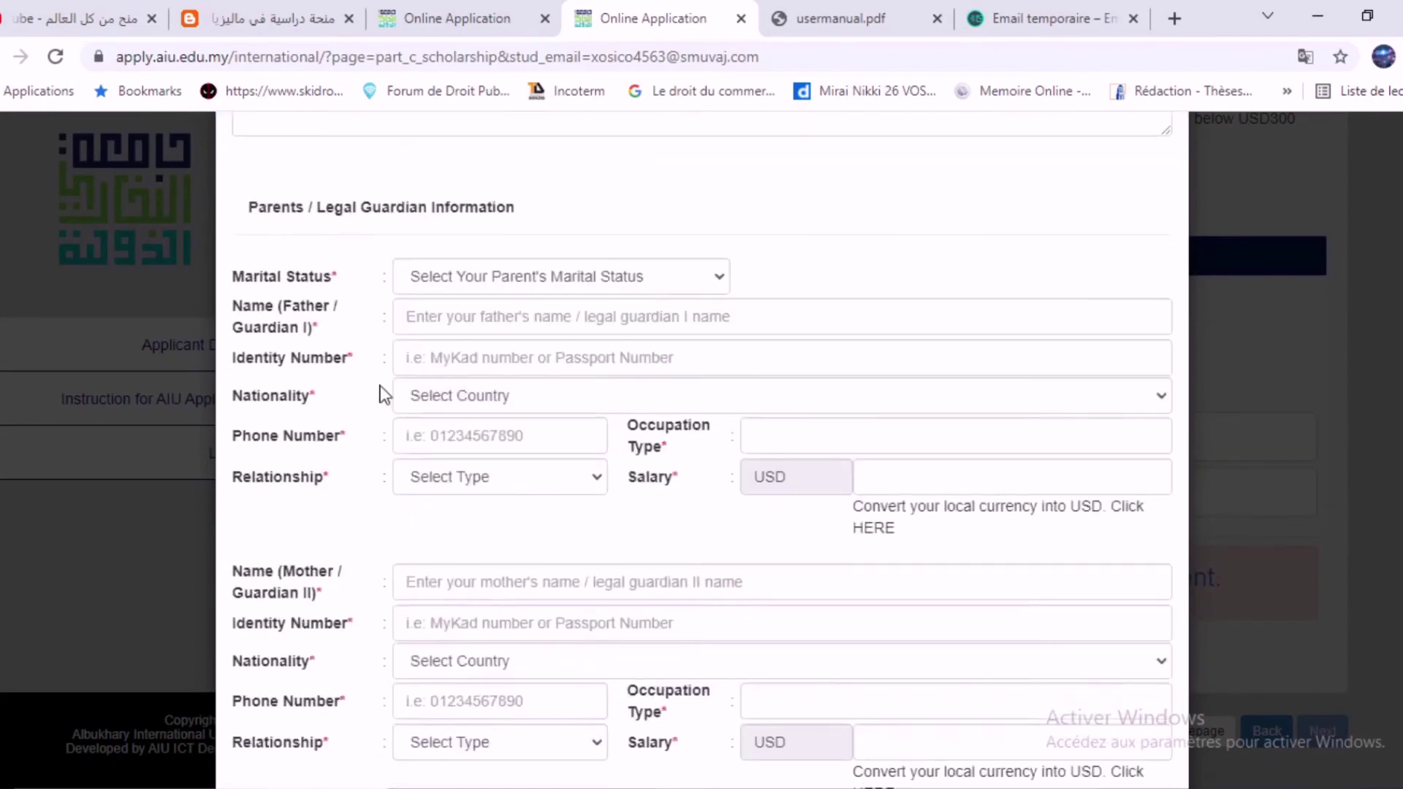
scroll(380, 387, "up", 4)
scroll(380, 388, "up", 2)
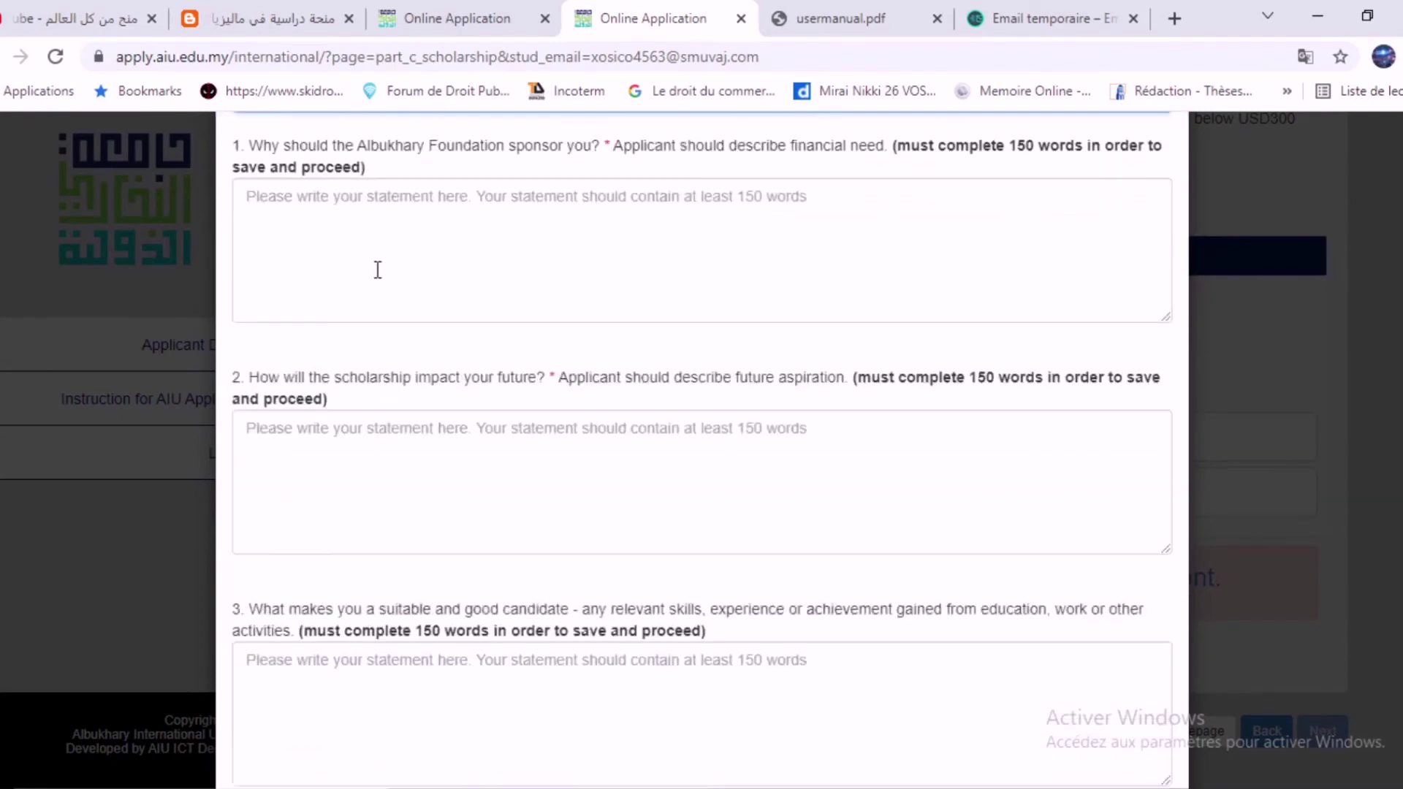
scroll(378, 277, "up", 1)
left_click(380, 358)
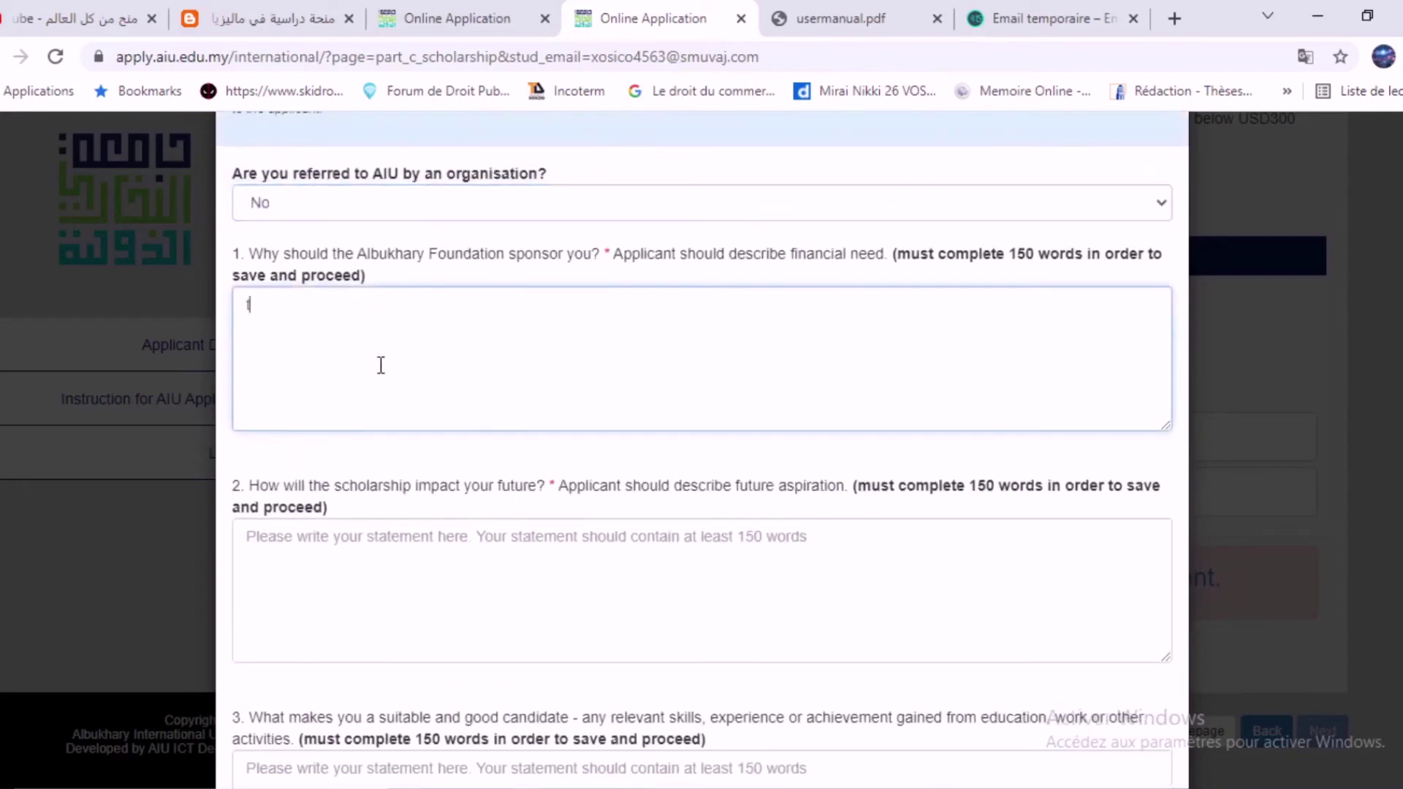
type("trytrytrytry")
Enter placeholder text for question 2, how the scholarship will impact the applicant's future
scroll(380, 321, "down", 3)
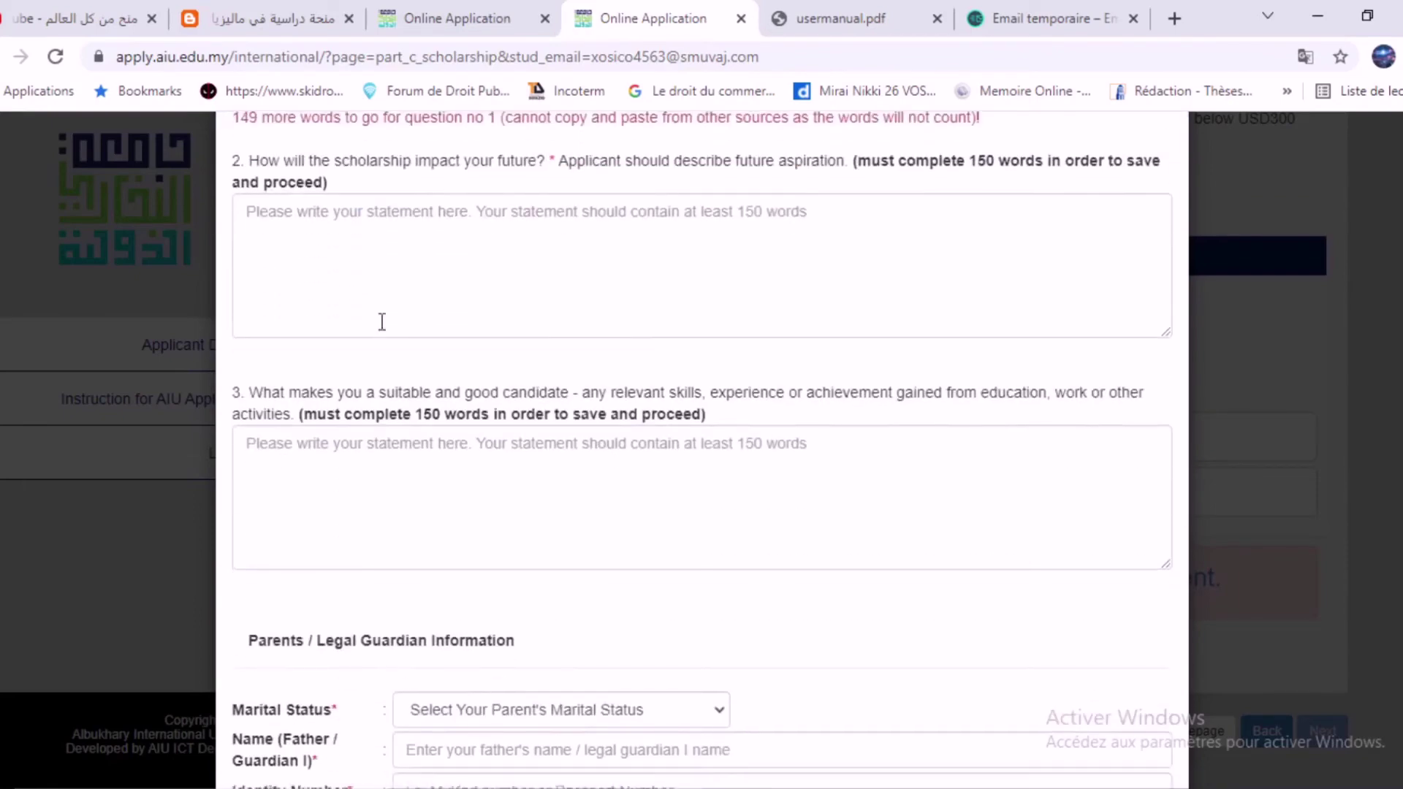
left_click(386, 280)
type("tryrtyrtye")
scroll(369, 285, "down", 4)
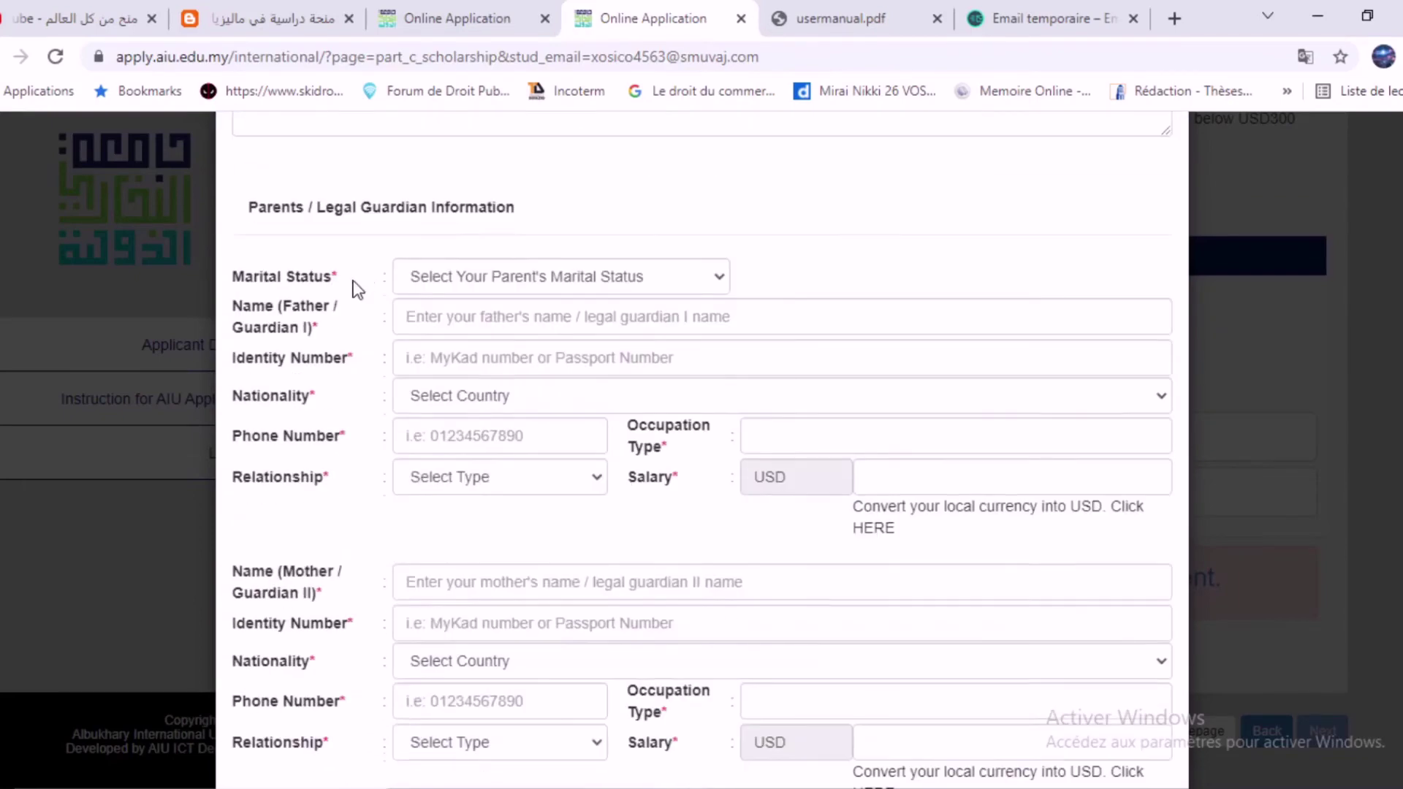
scroll(357, 312, "up", 5)
type("wdsdsdf")
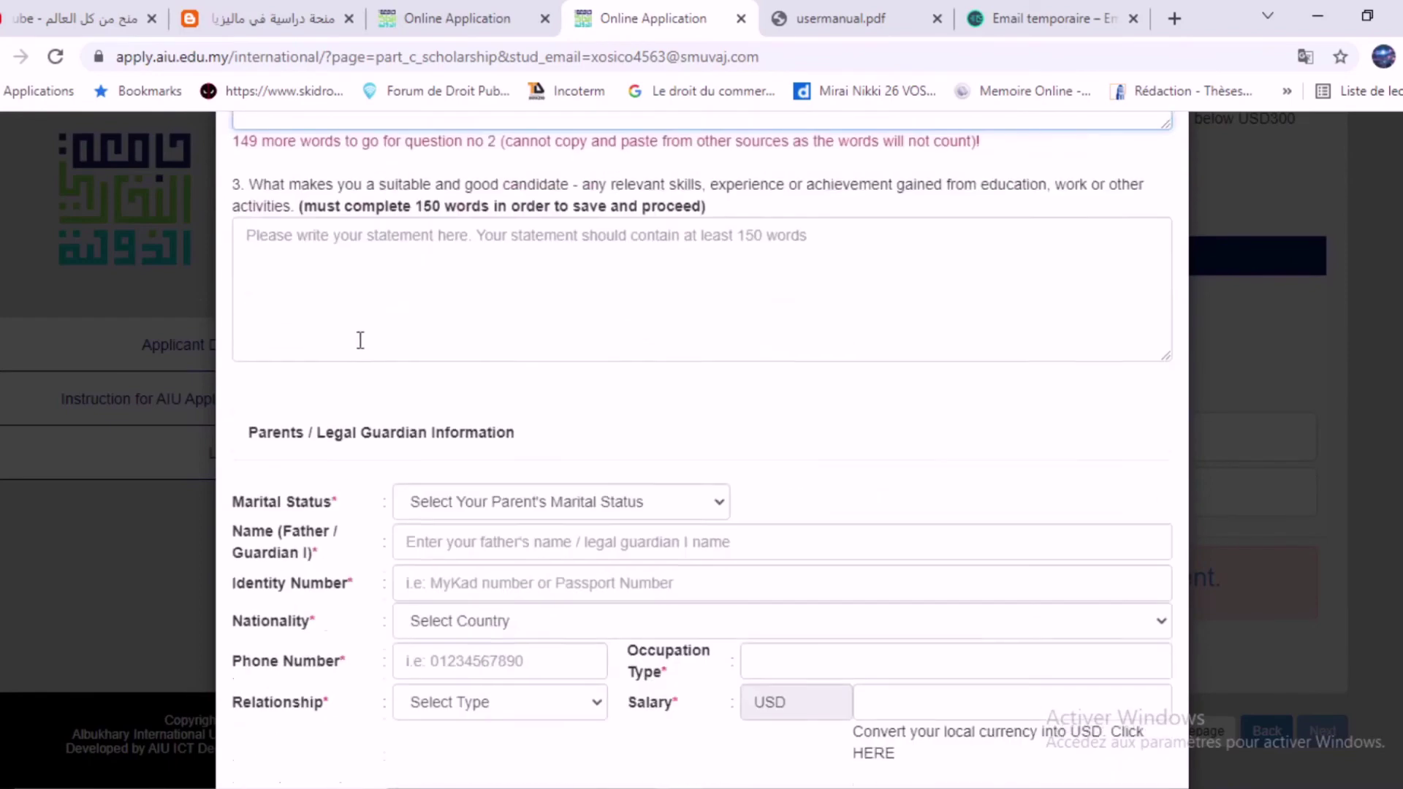
Enter the placeholder text "ytuytyturytru" for question 3, what makes the applicant a suitable candidate
scroll(360, 310, "down", 3)
left_click(369, 296)
type("rtyrtyrtyrtyrt")
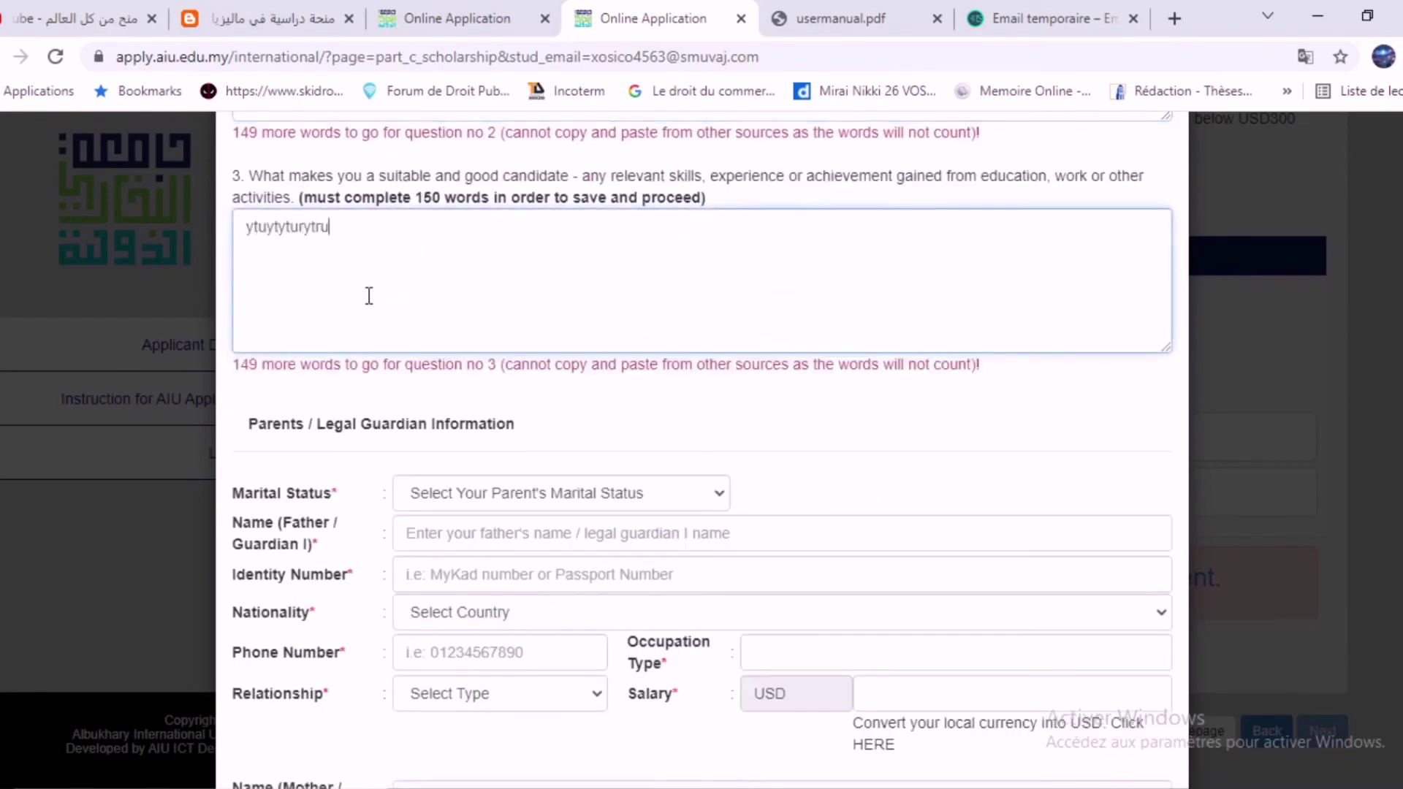
scroll(436, 340, "down", 2)
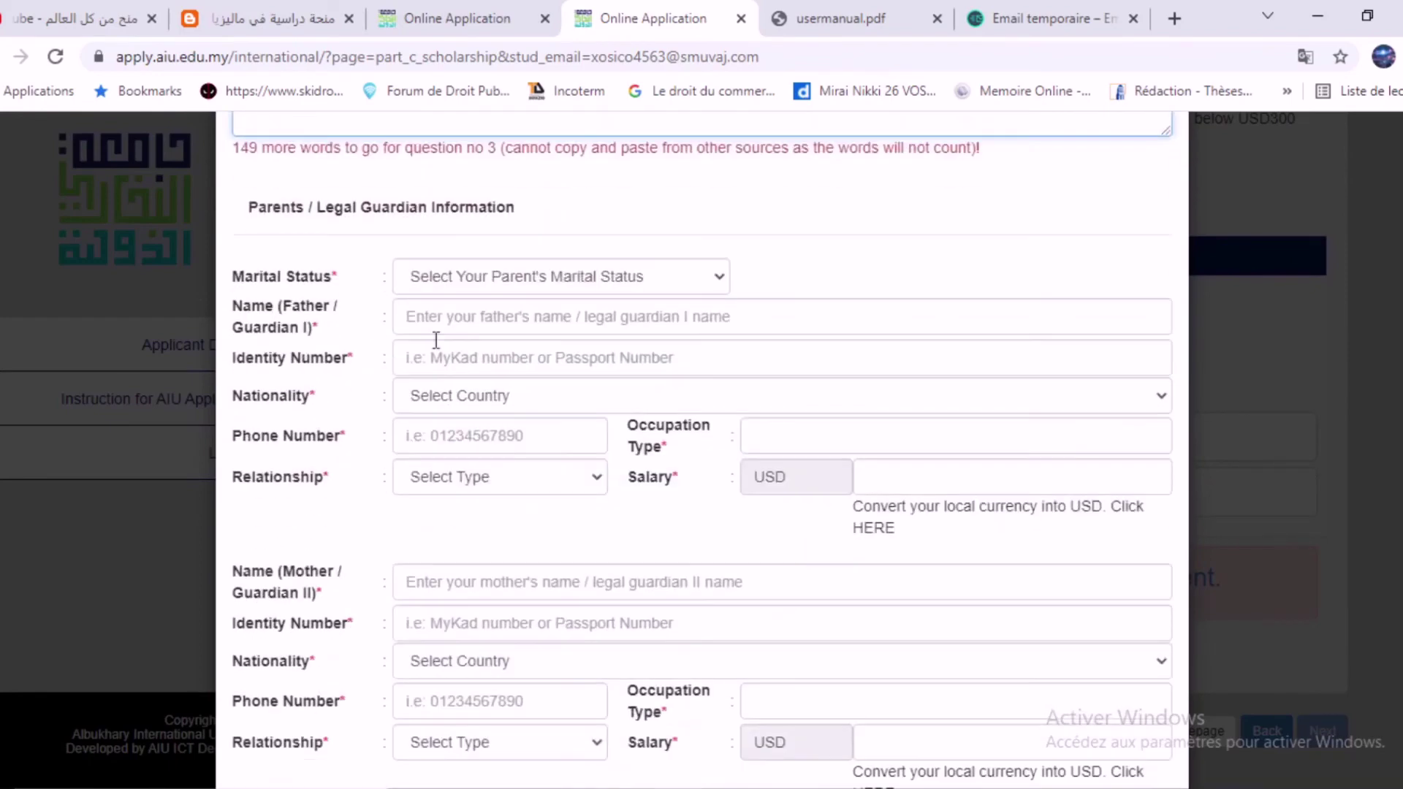
Set the parents' marital status to Married and enter the father's name
left_click(629, 272)
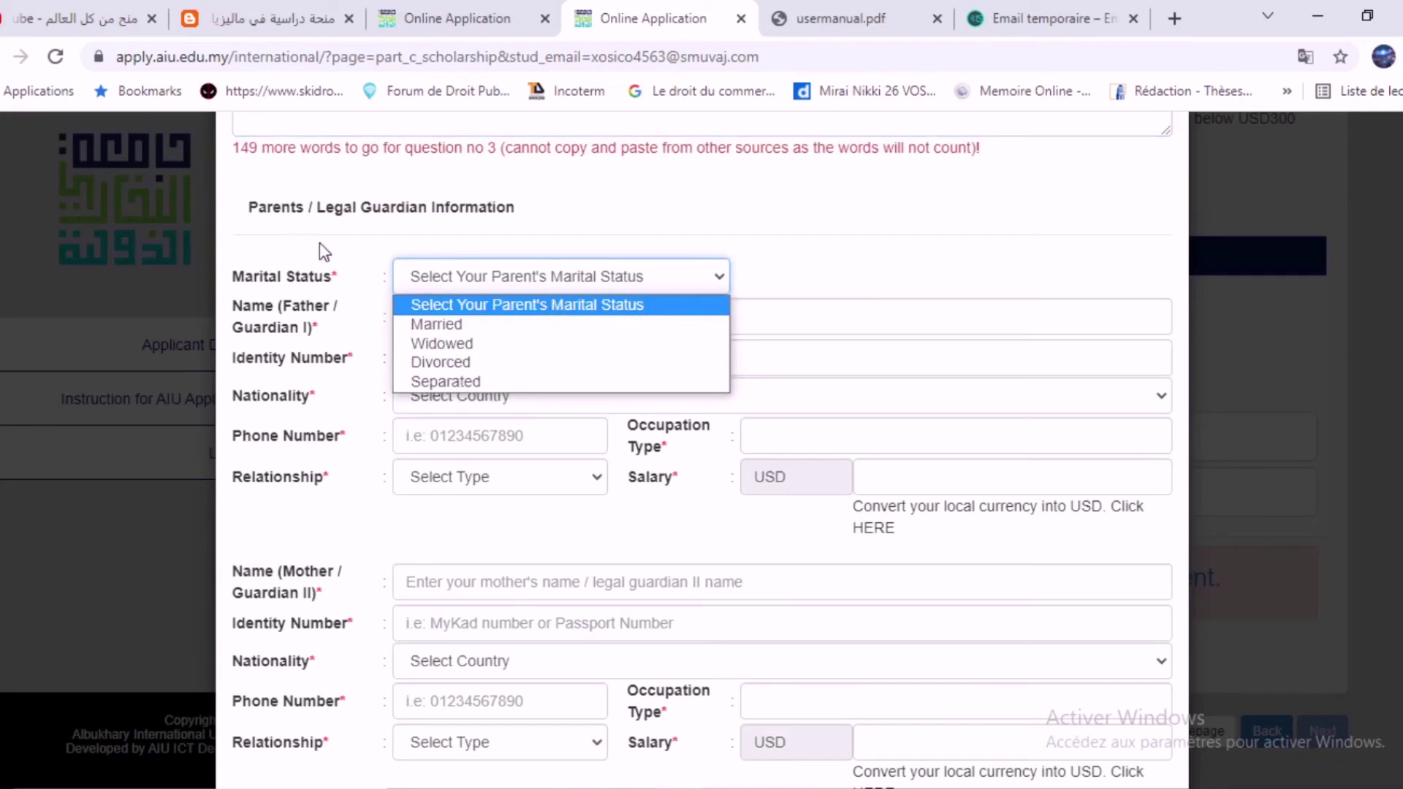
left_click(424, 324)
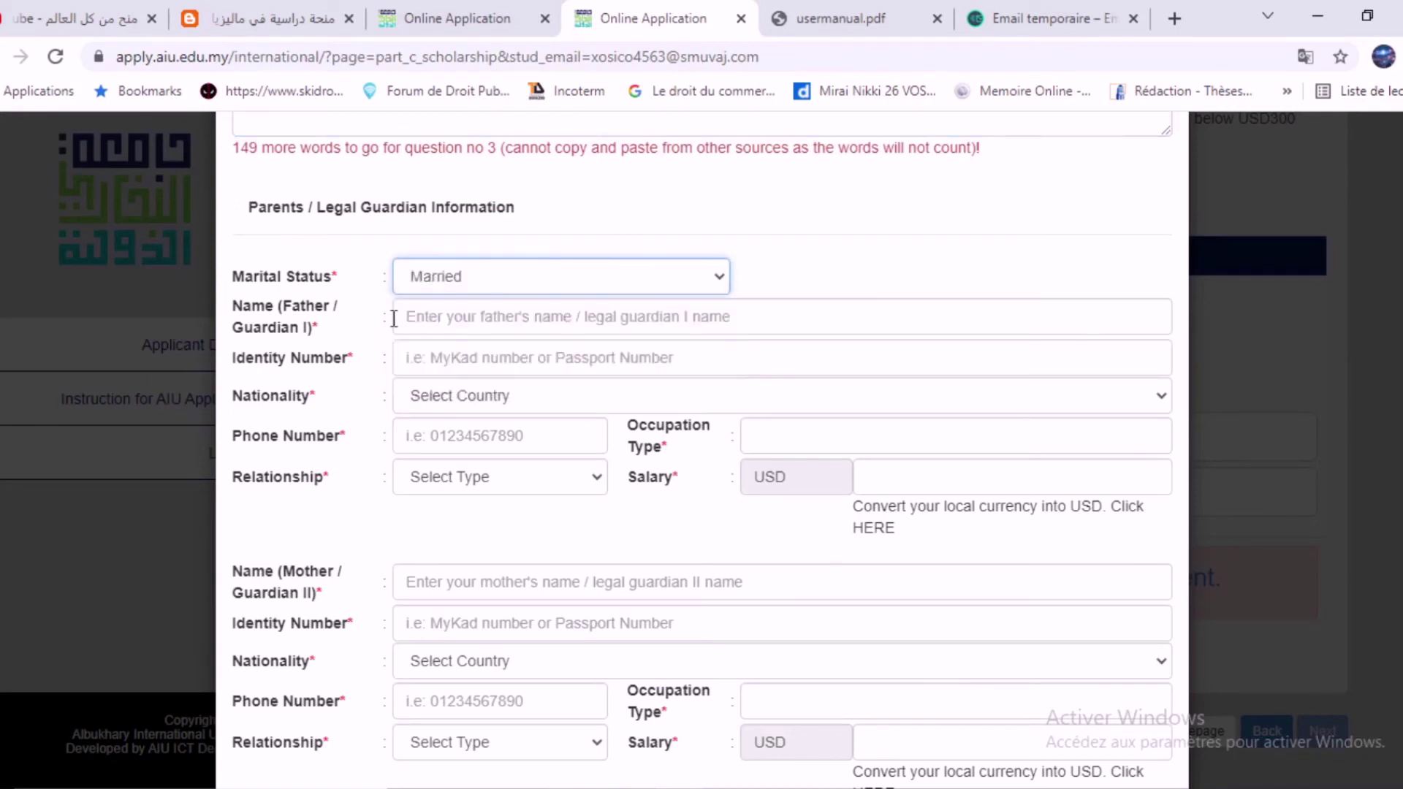
left_click(462, 326)
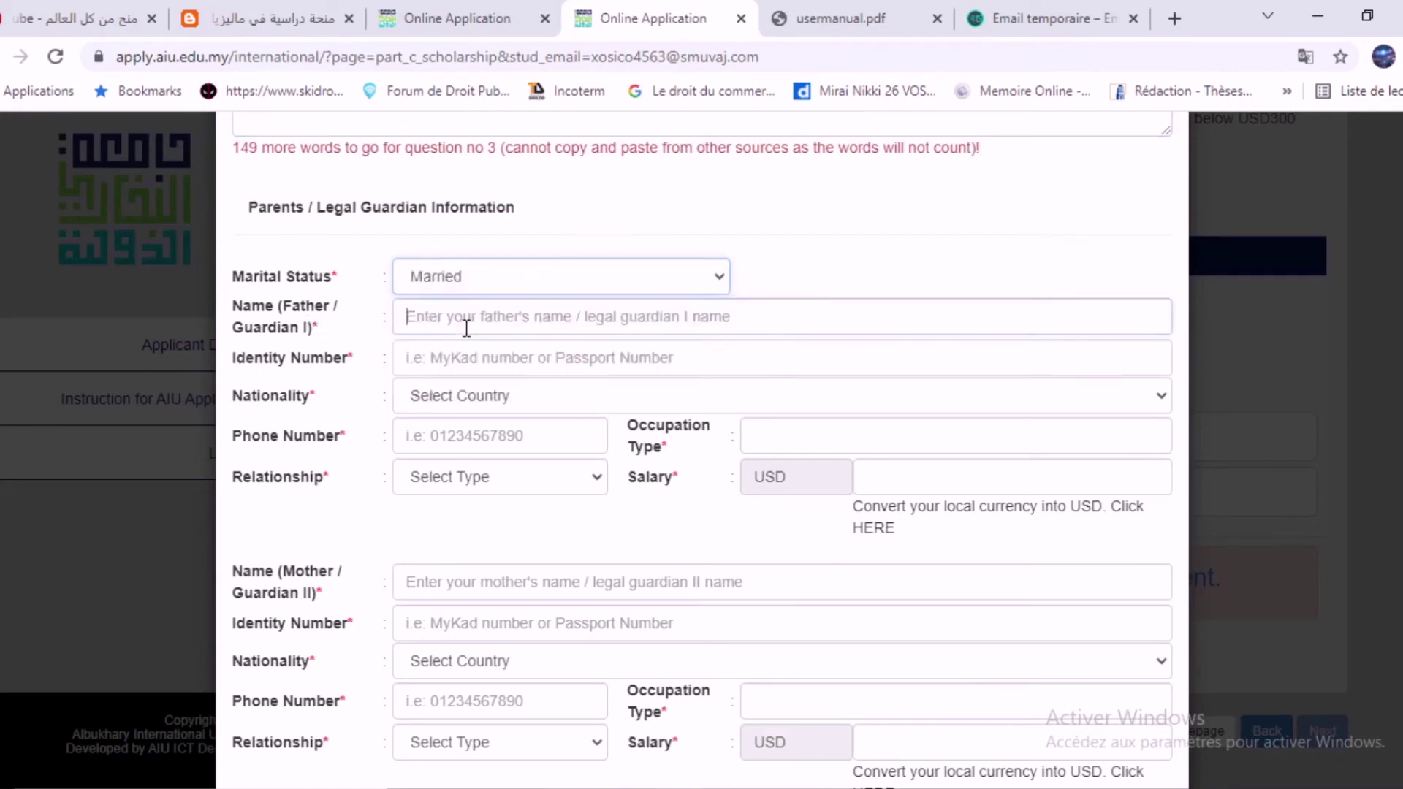
type("gghfghgf")
Enter the father's identity number and set his nationality to Algeria
left_click(409, 358)
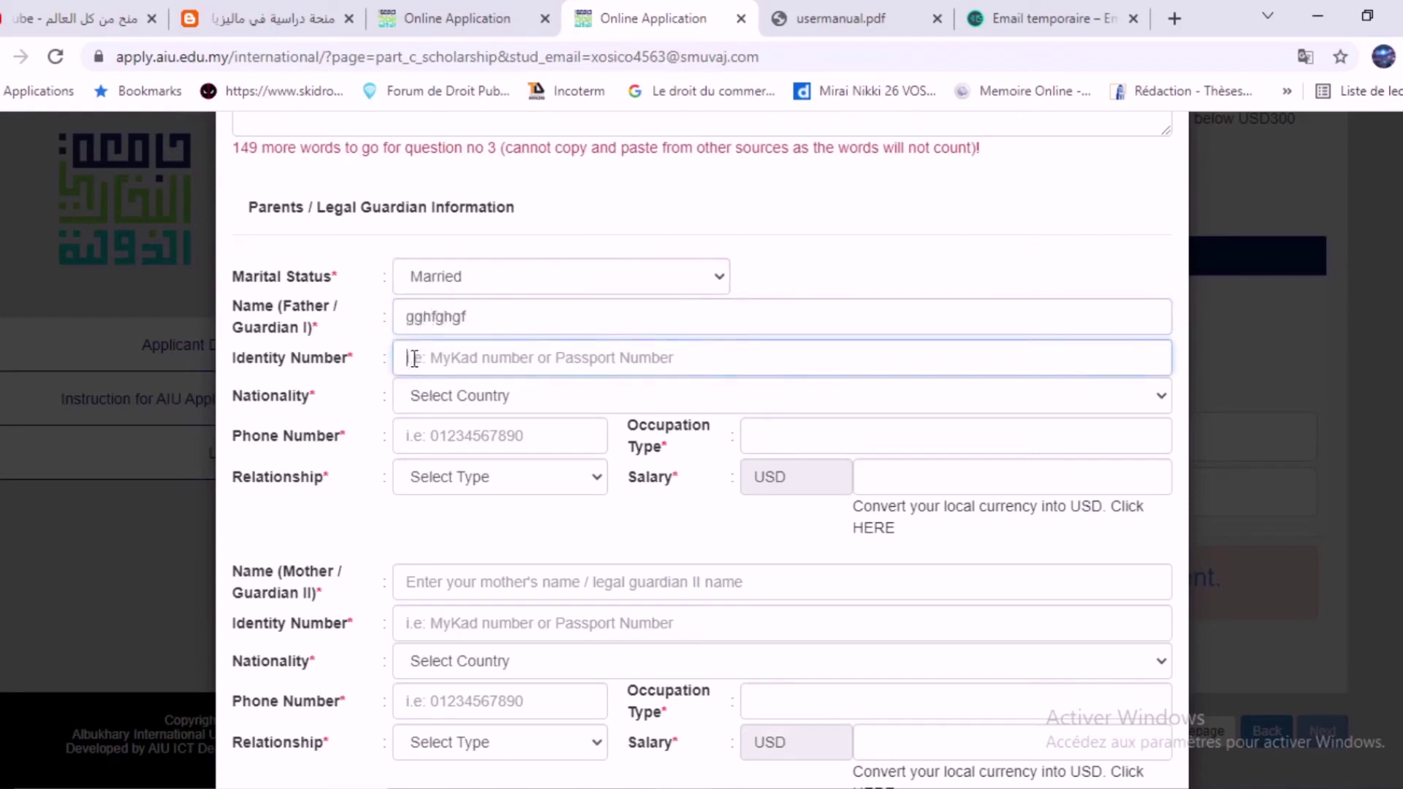
type("25474")
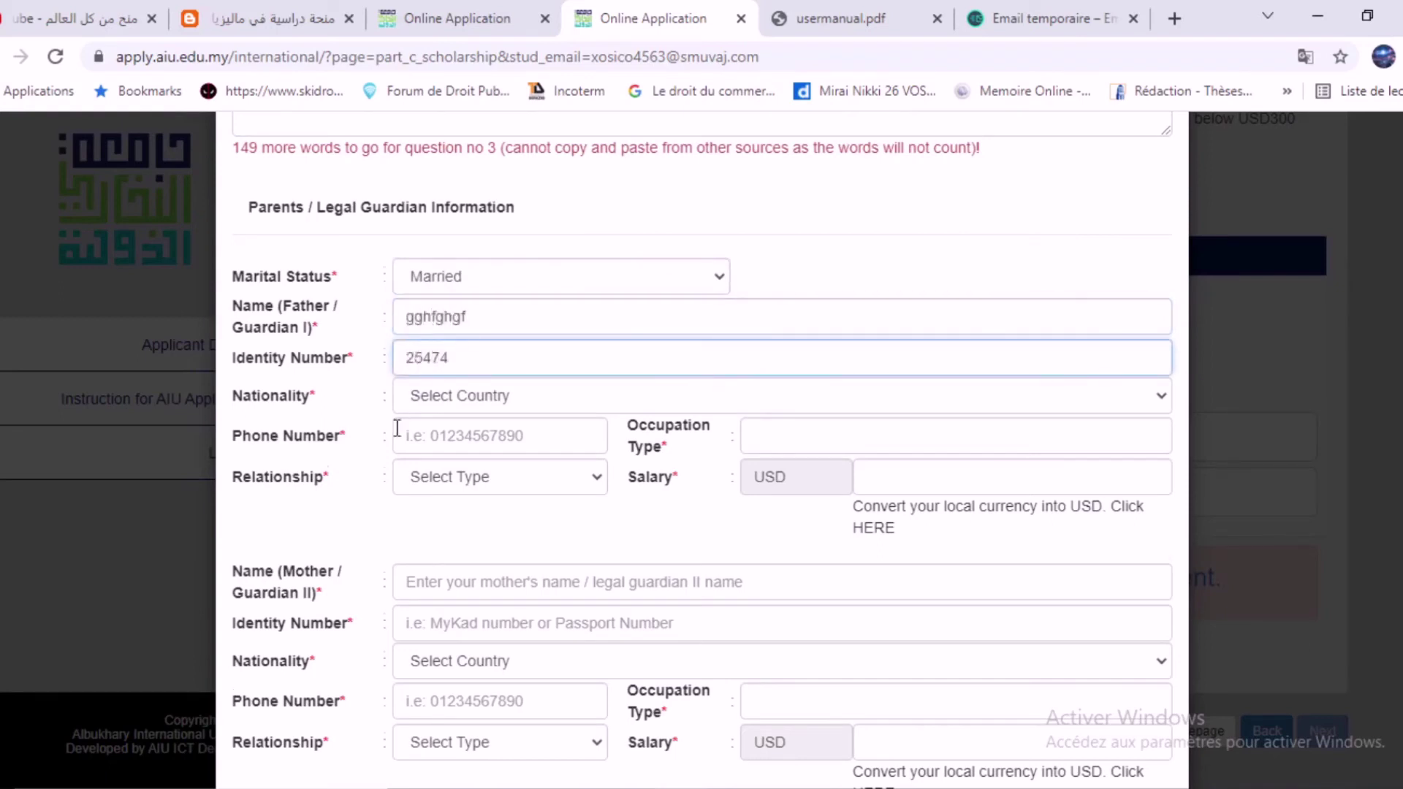
scroll(497, 266, "down", 3)
left_click(507, 190)
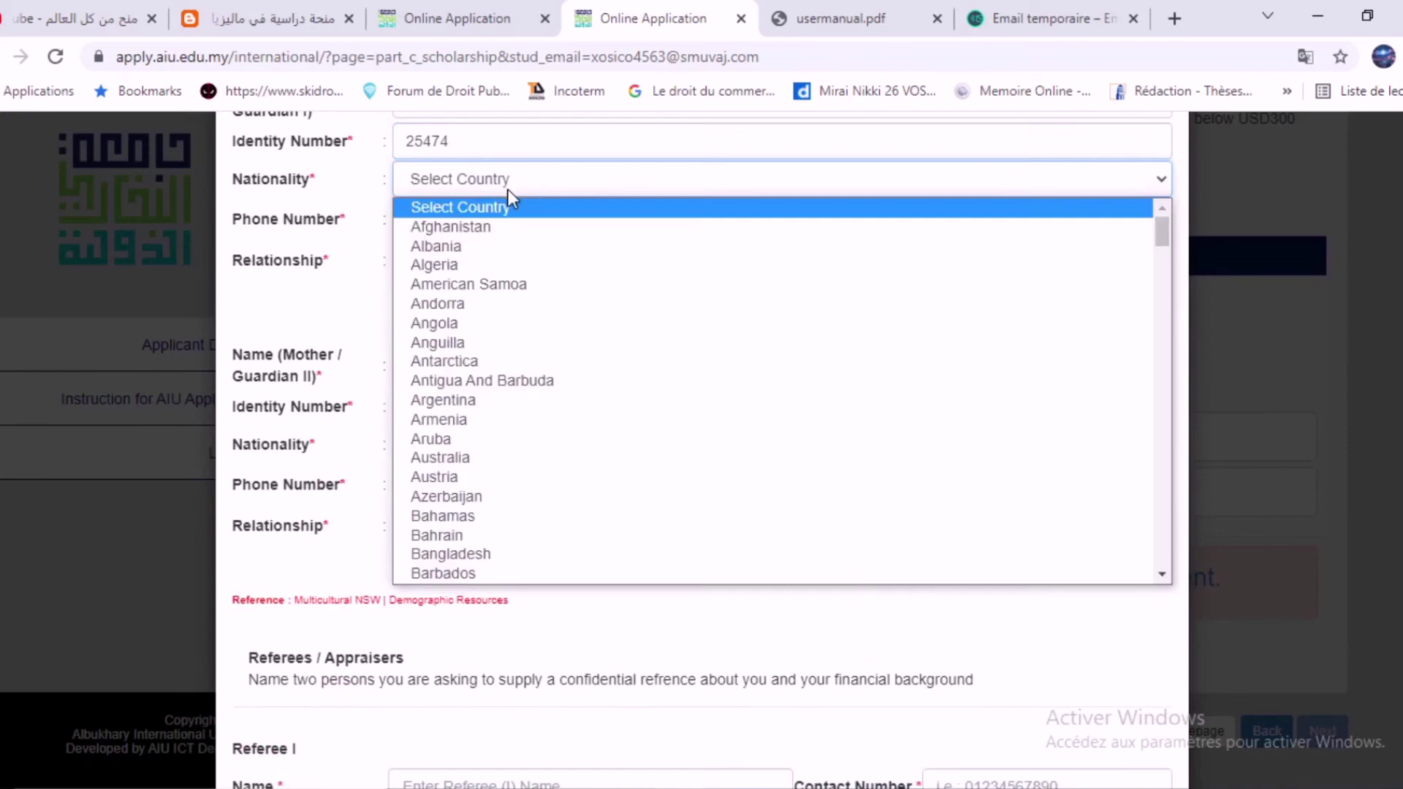
left_click(466, 264)
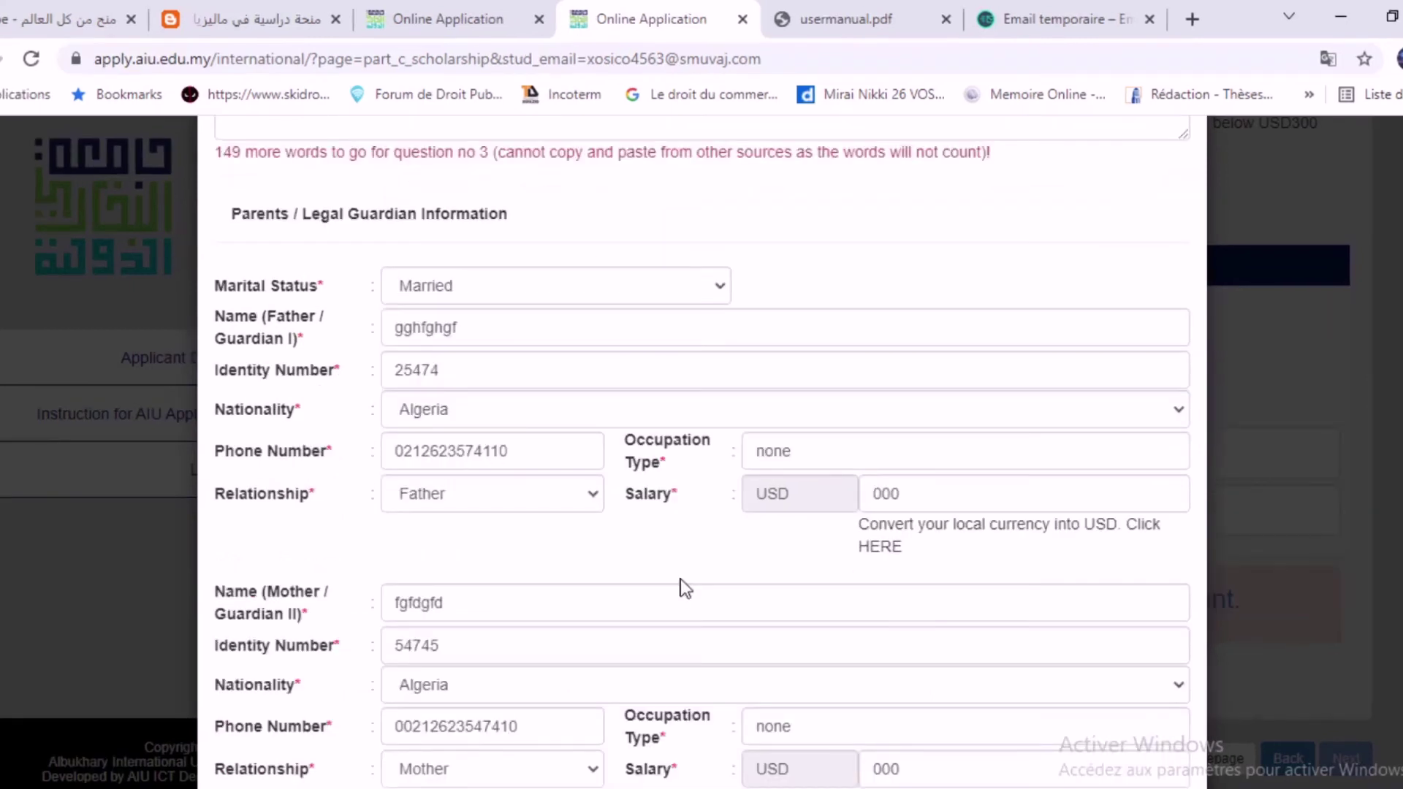
Select Mother as the relationship for the second guardian
scroll(522, 489, "down", 3)
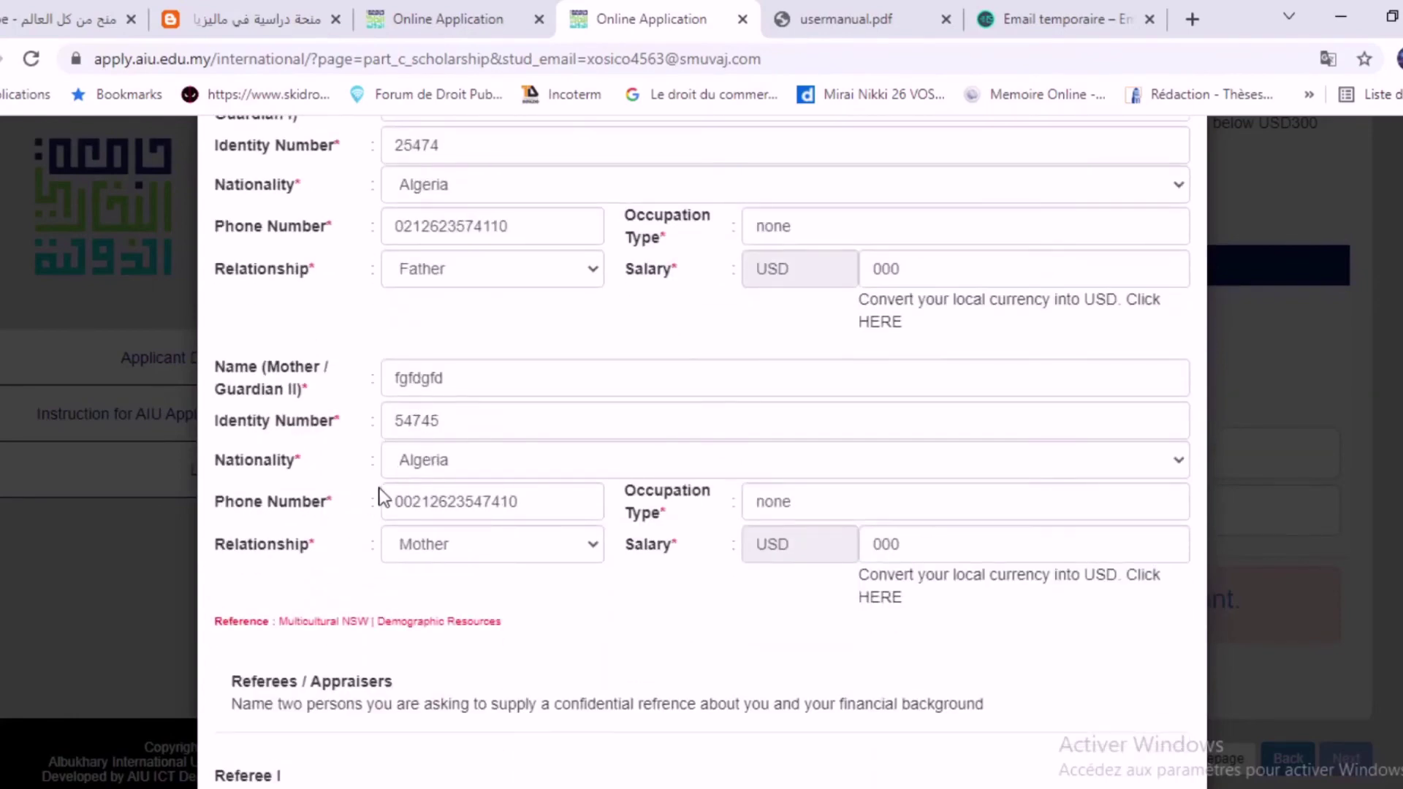
scroll(476, 511, "down", 2)
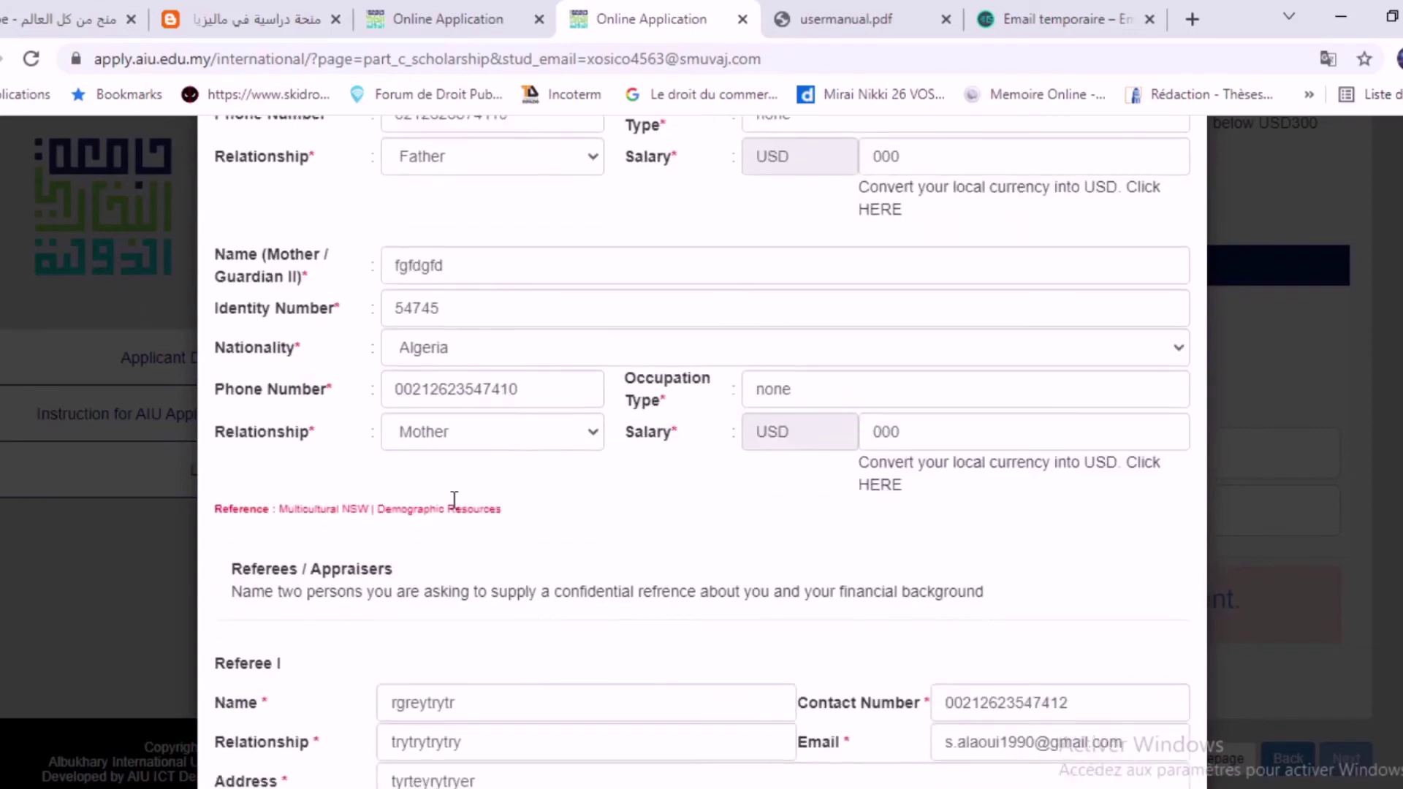
left_click(478, 447)
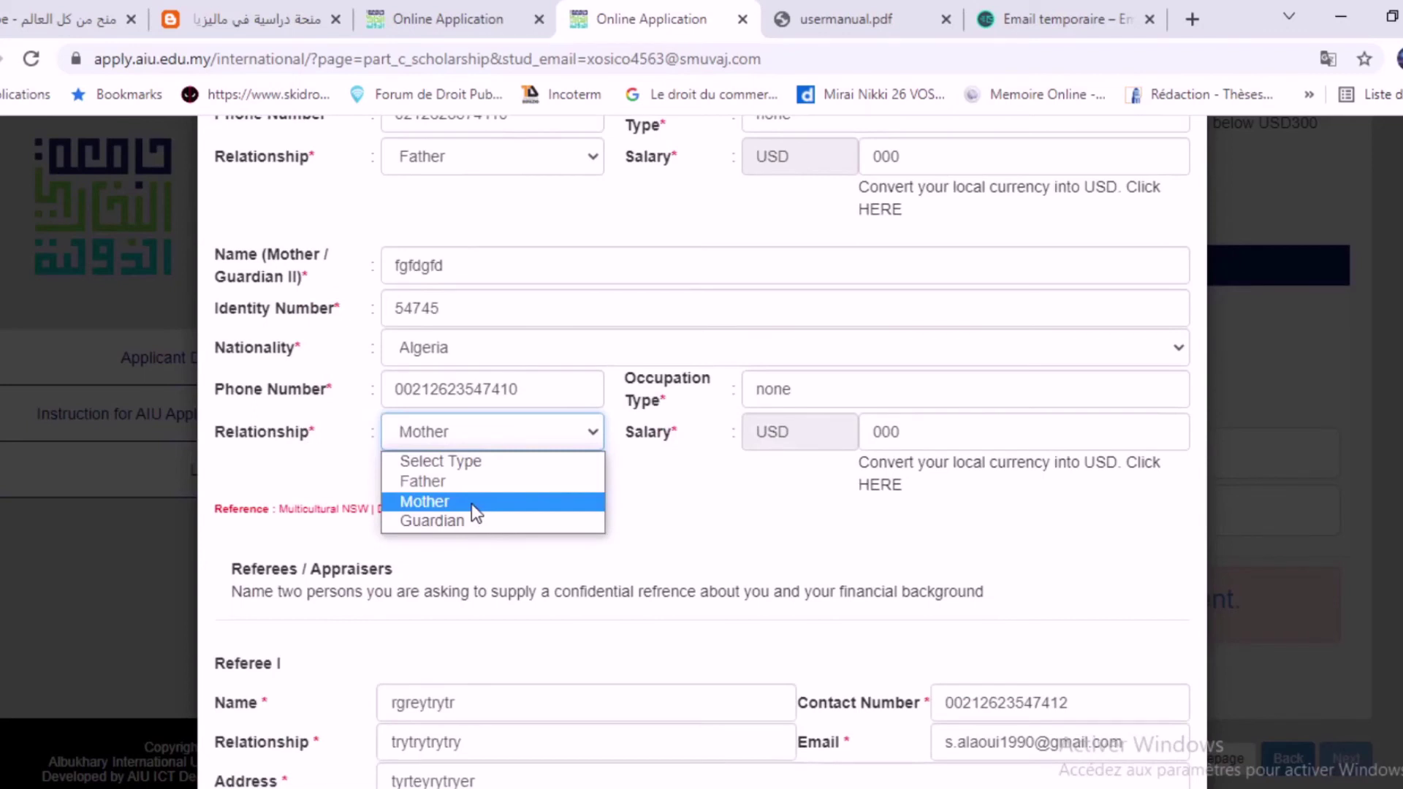
left_click(471, 503)
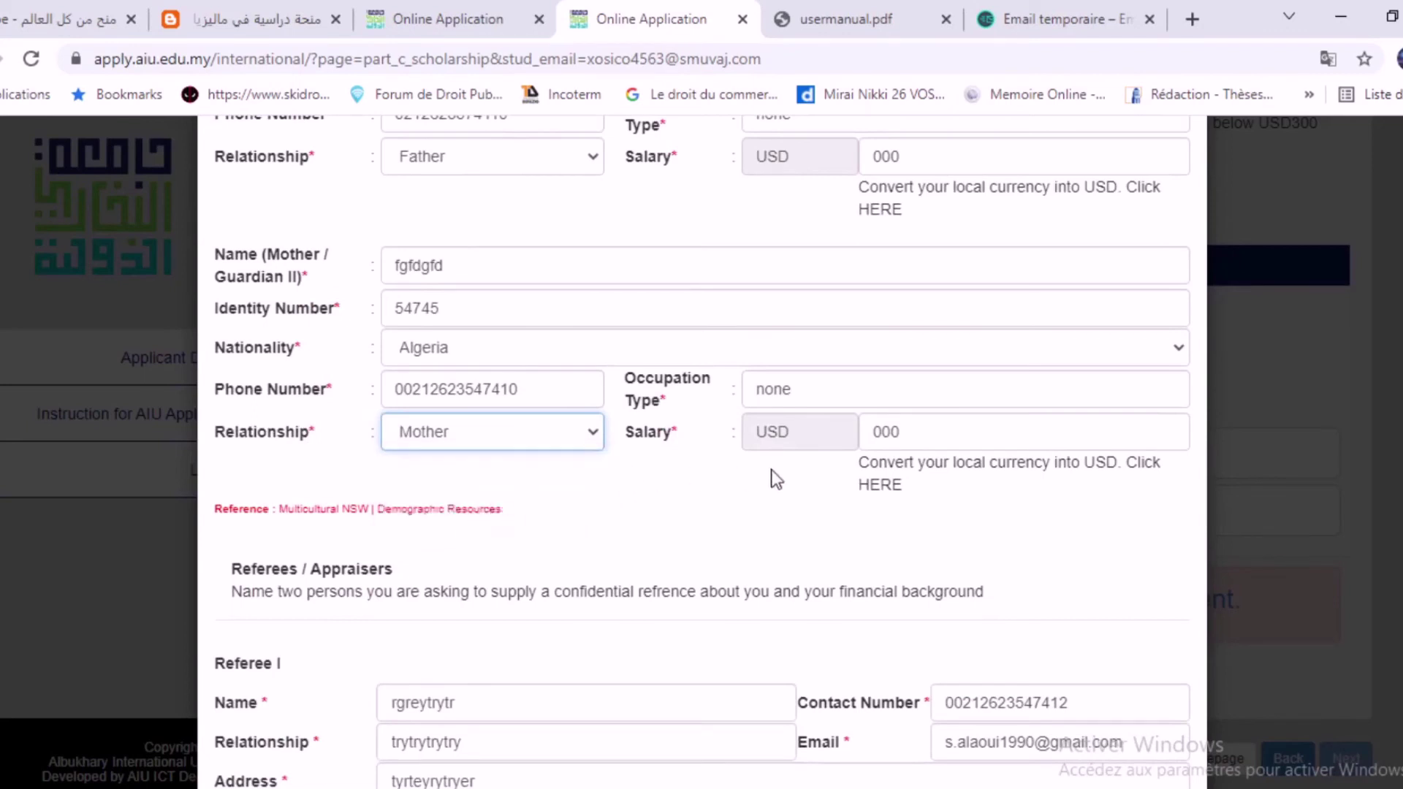
Review the referee details, the essay answers and the parent information in the scholarship form
mouse_move(875, 437)
scroll(454, 512, "down", 3)
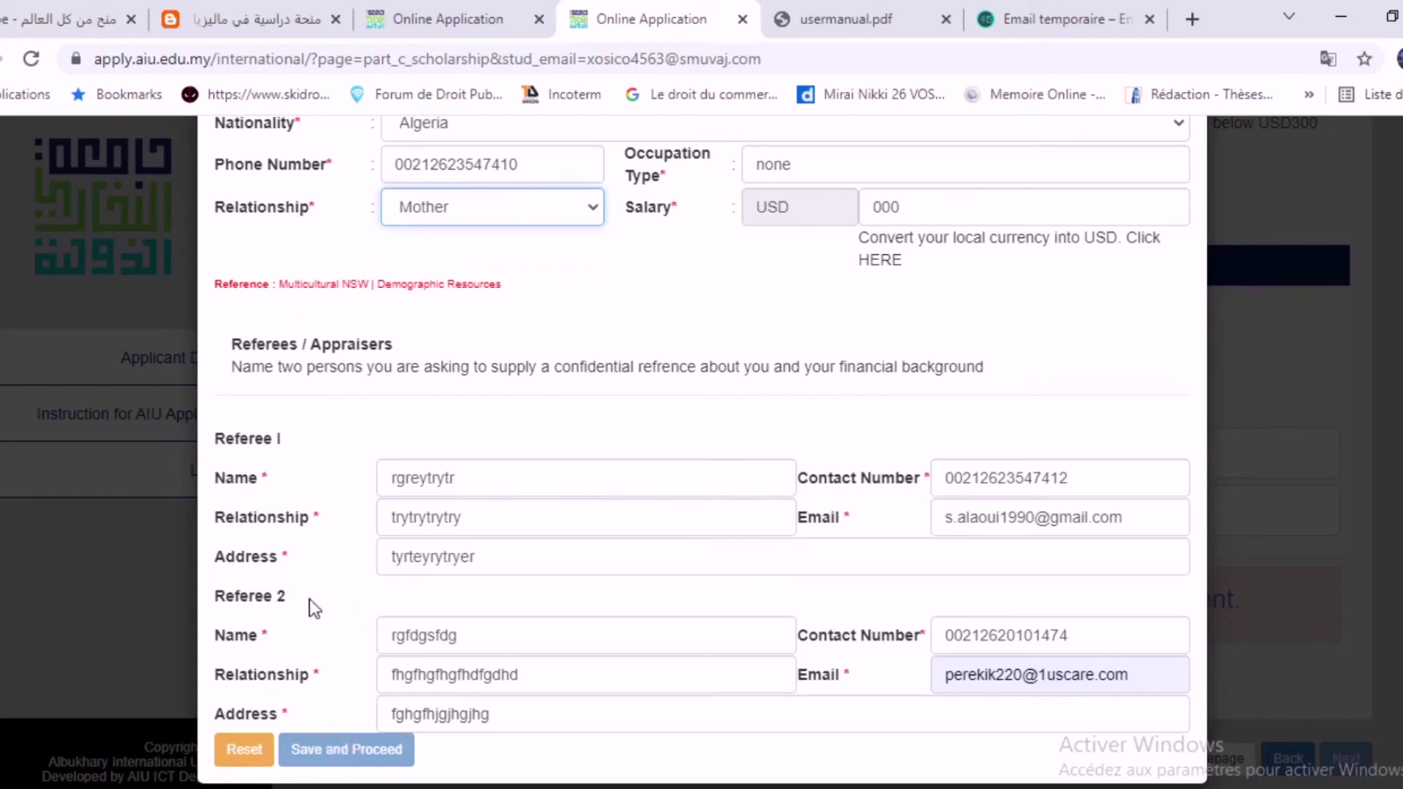
scroll(309, 601, "up", 5)
scroll(363, 603, "up", 10)
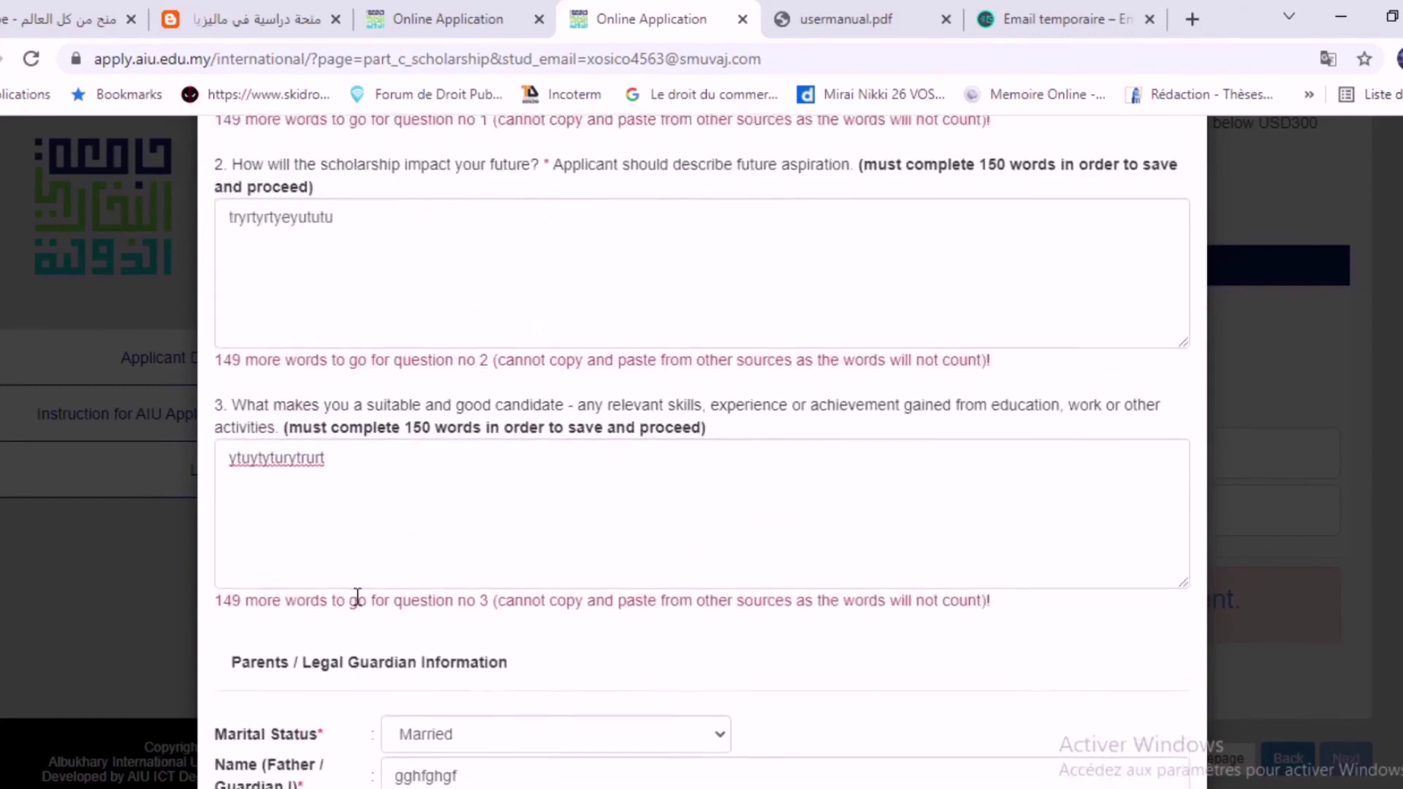
scroll(360, 603, "down", 10)
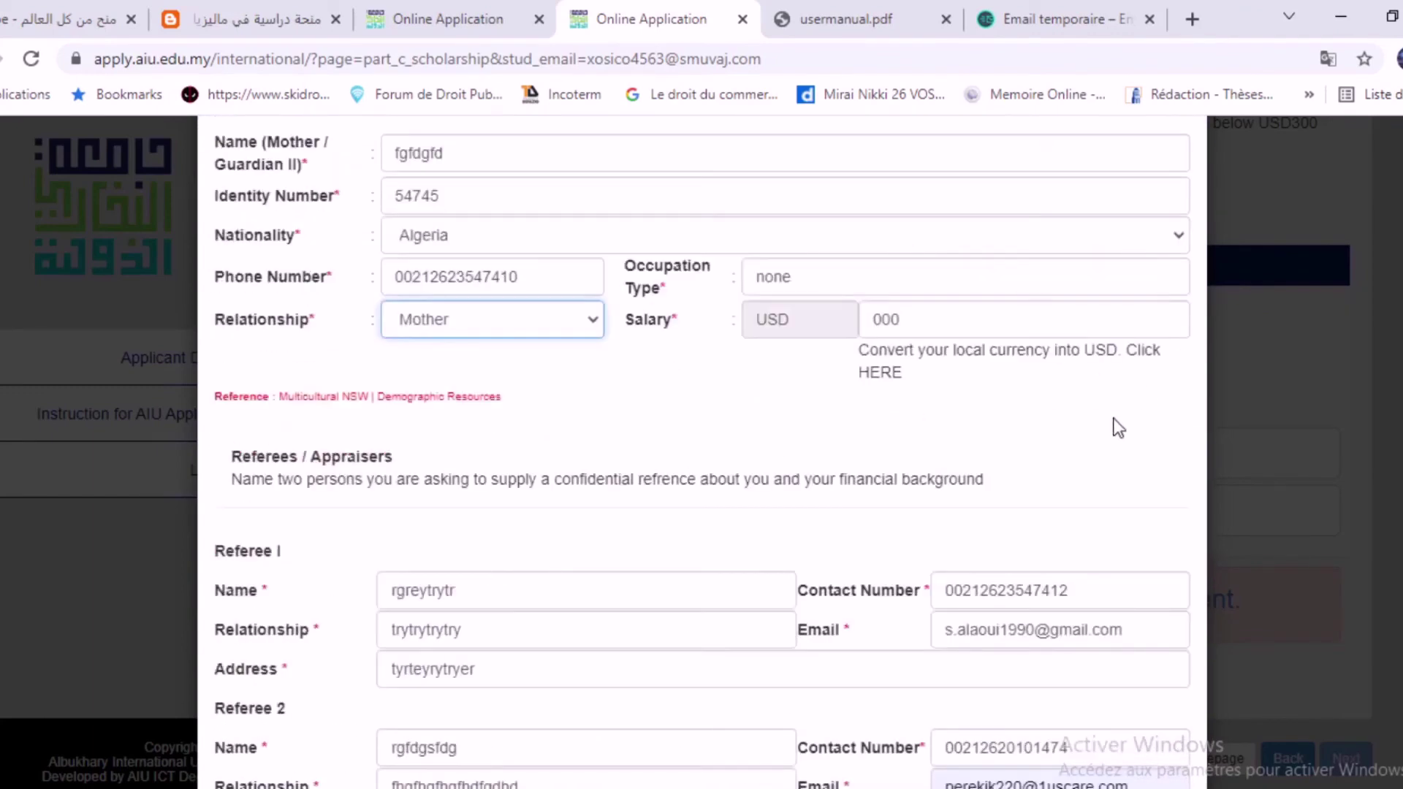
scroll(1063, 414, "down", 2)
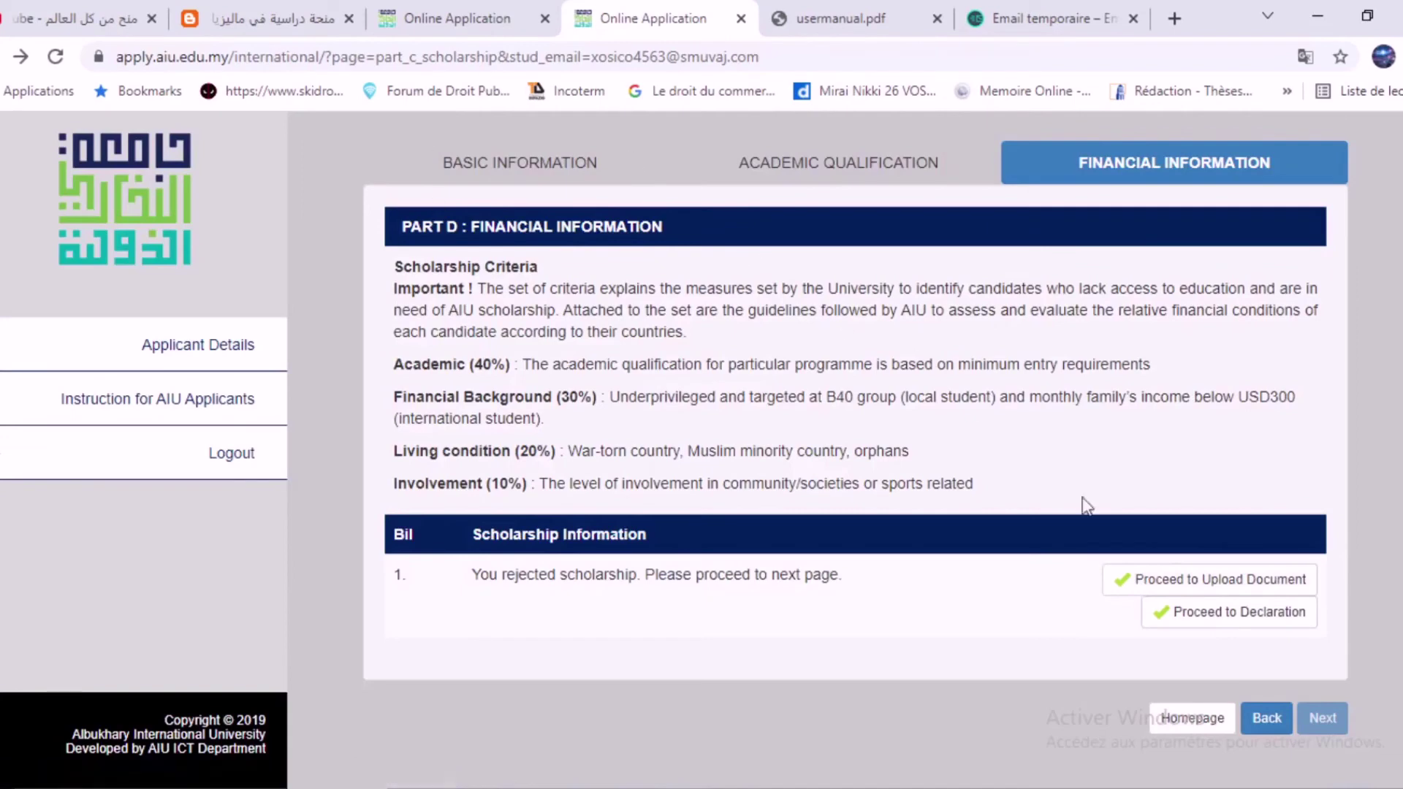
Proceed to the document upload page and examine the passport or ID requirement in the Section B checklist
left_click(1202, 585)
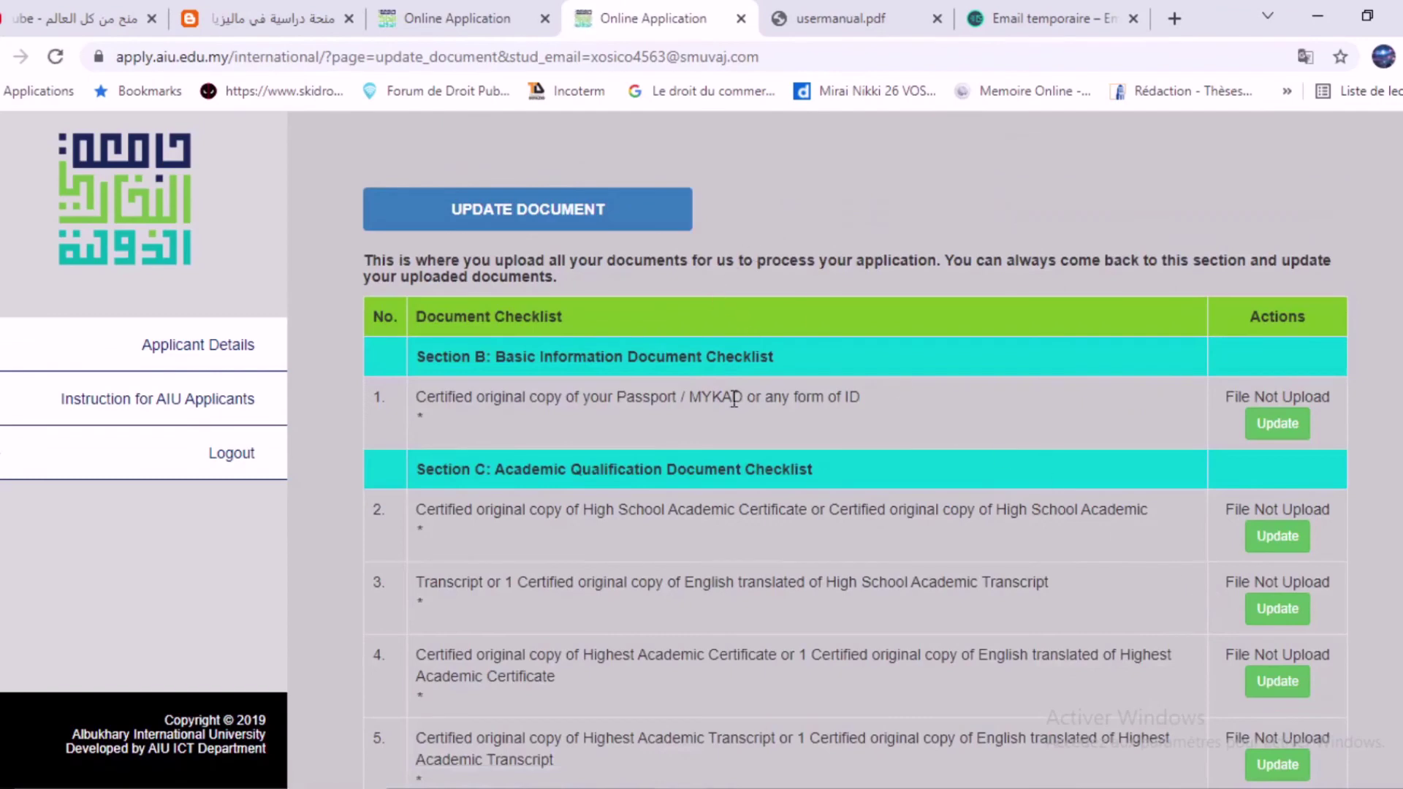
scroll(583, 382, "down", 3)
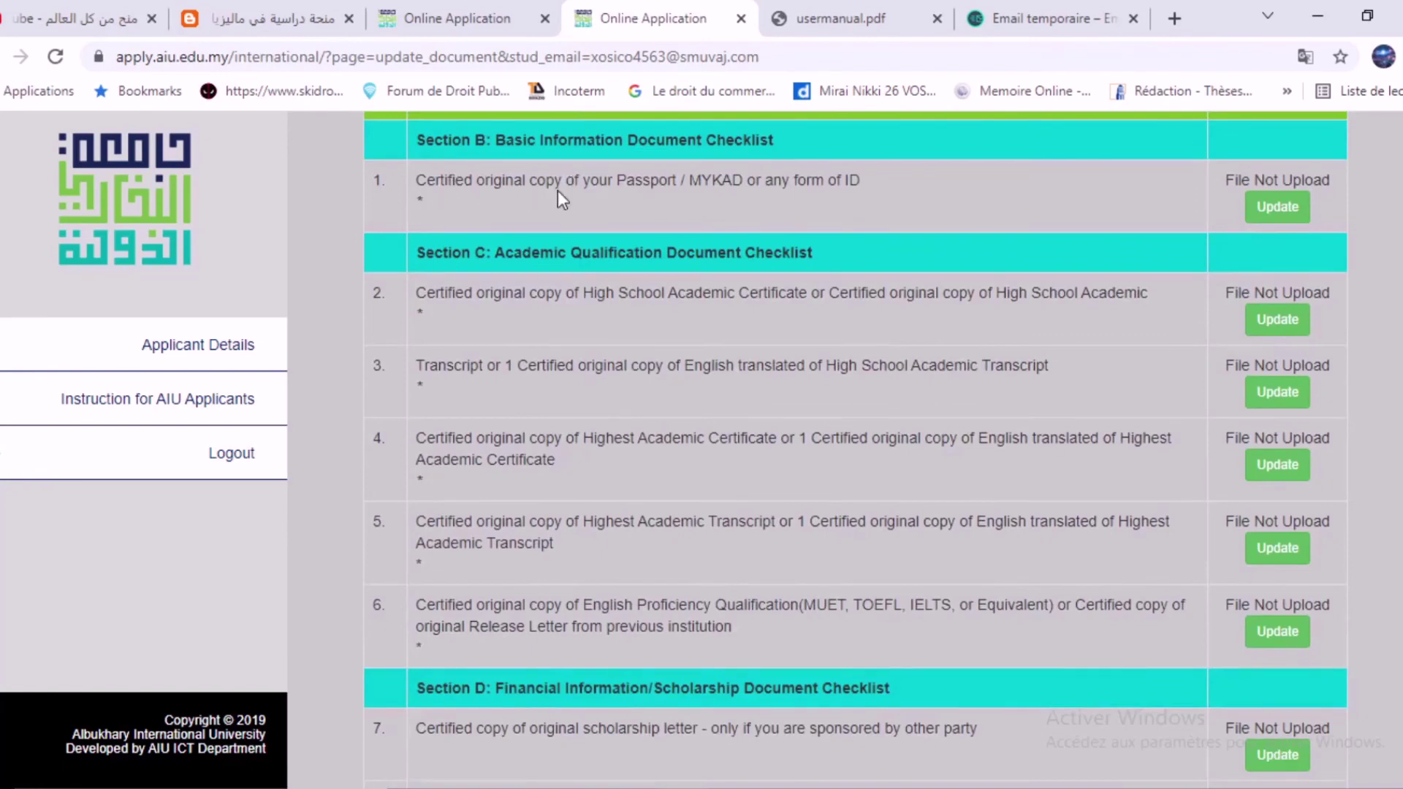
scroll(560, 204, "up", 1)
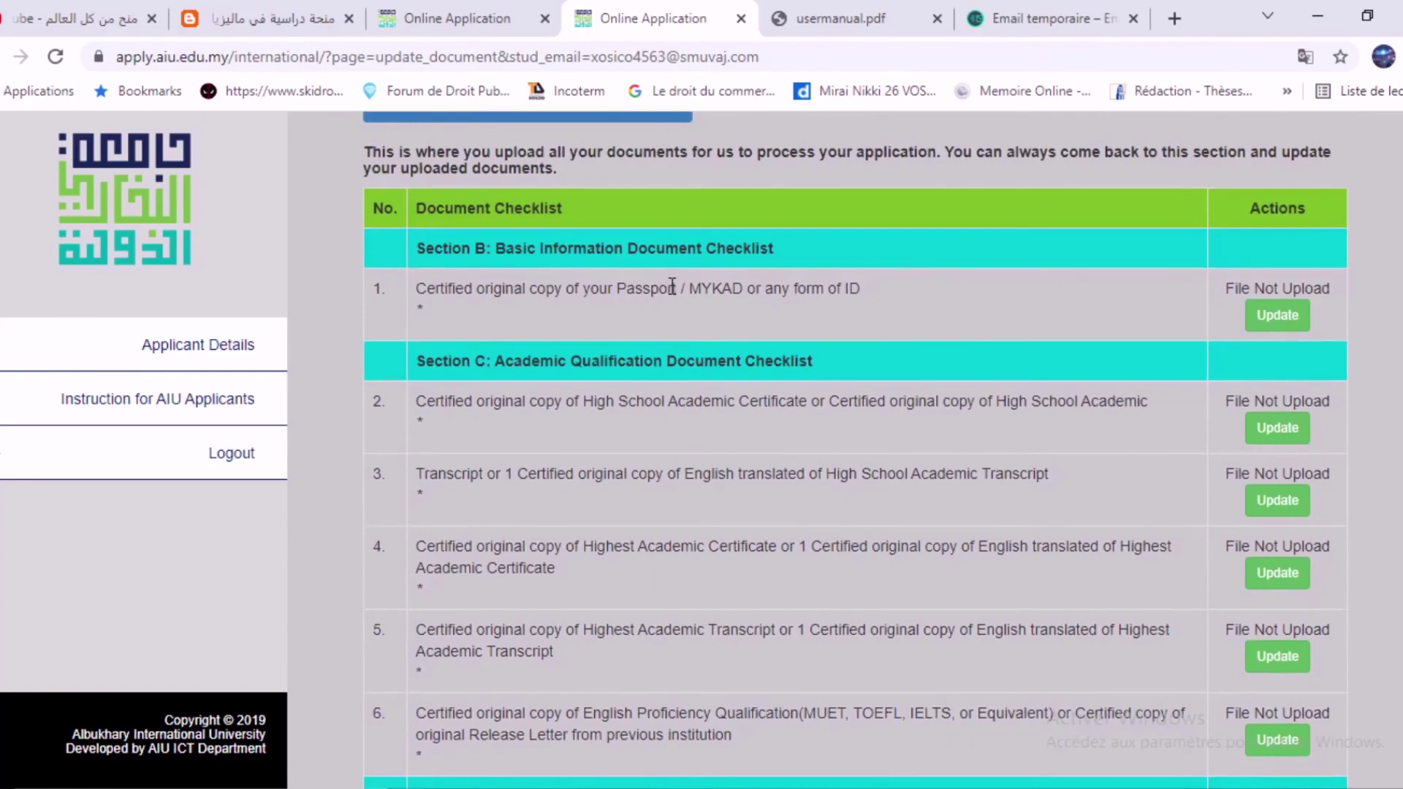
left_click_drag(673, 287, 427, 249)
left_click(949, 314)
left_click_drag(620, 289, 461, 282)
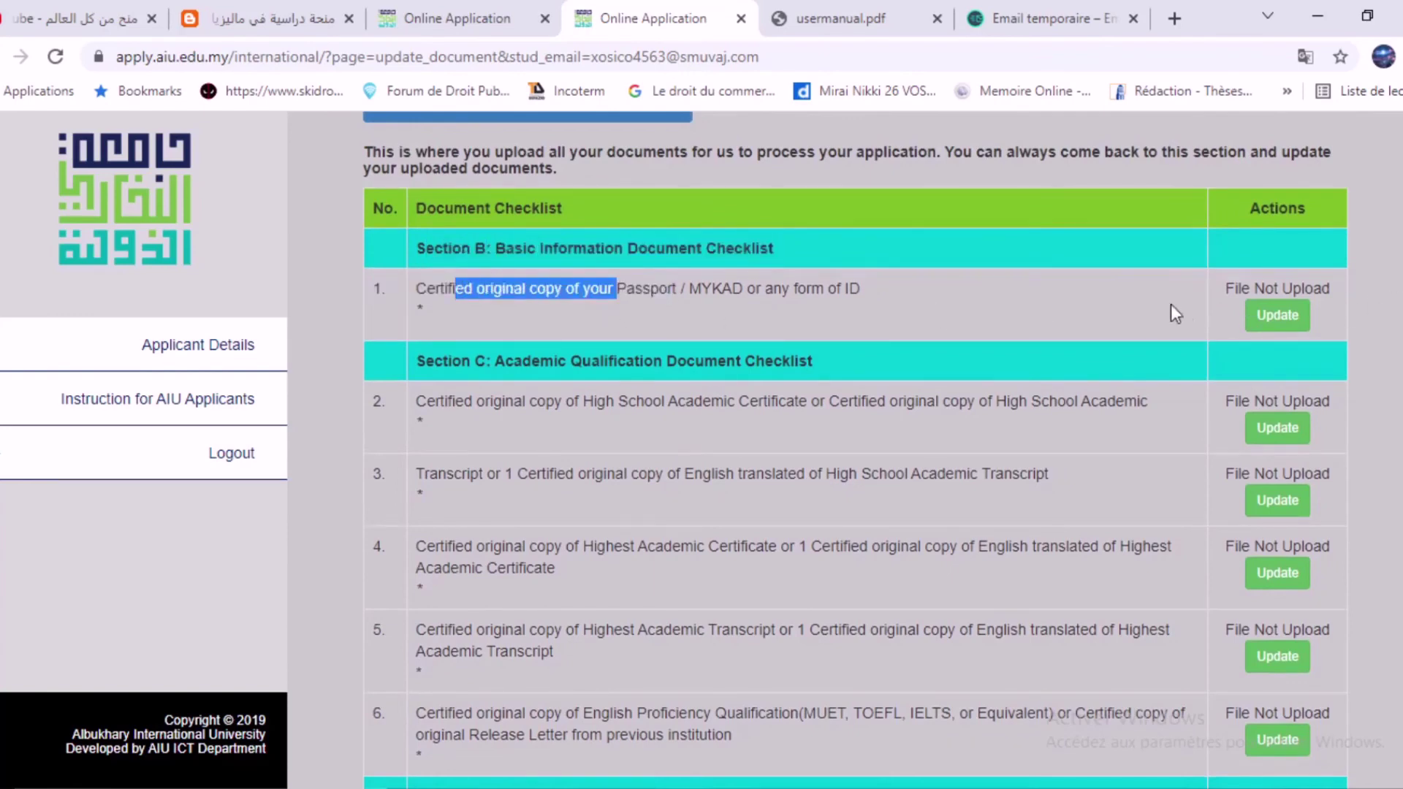
Examine the Section C academic document requirements and the Section D financial and scholarship documents in the checklist
scroll(828, 333, "down", 2)
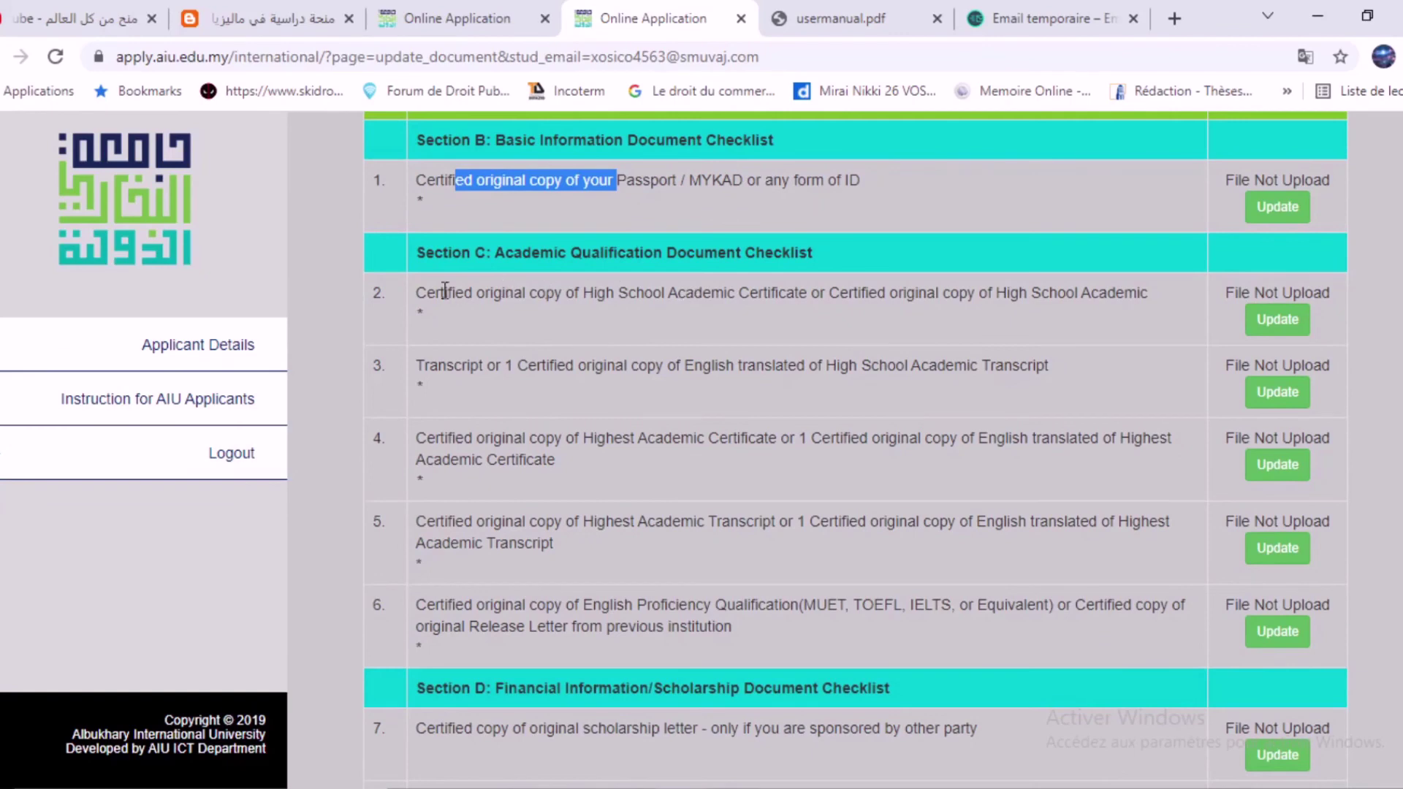
left_click_drag(417, 290, 739, 287)
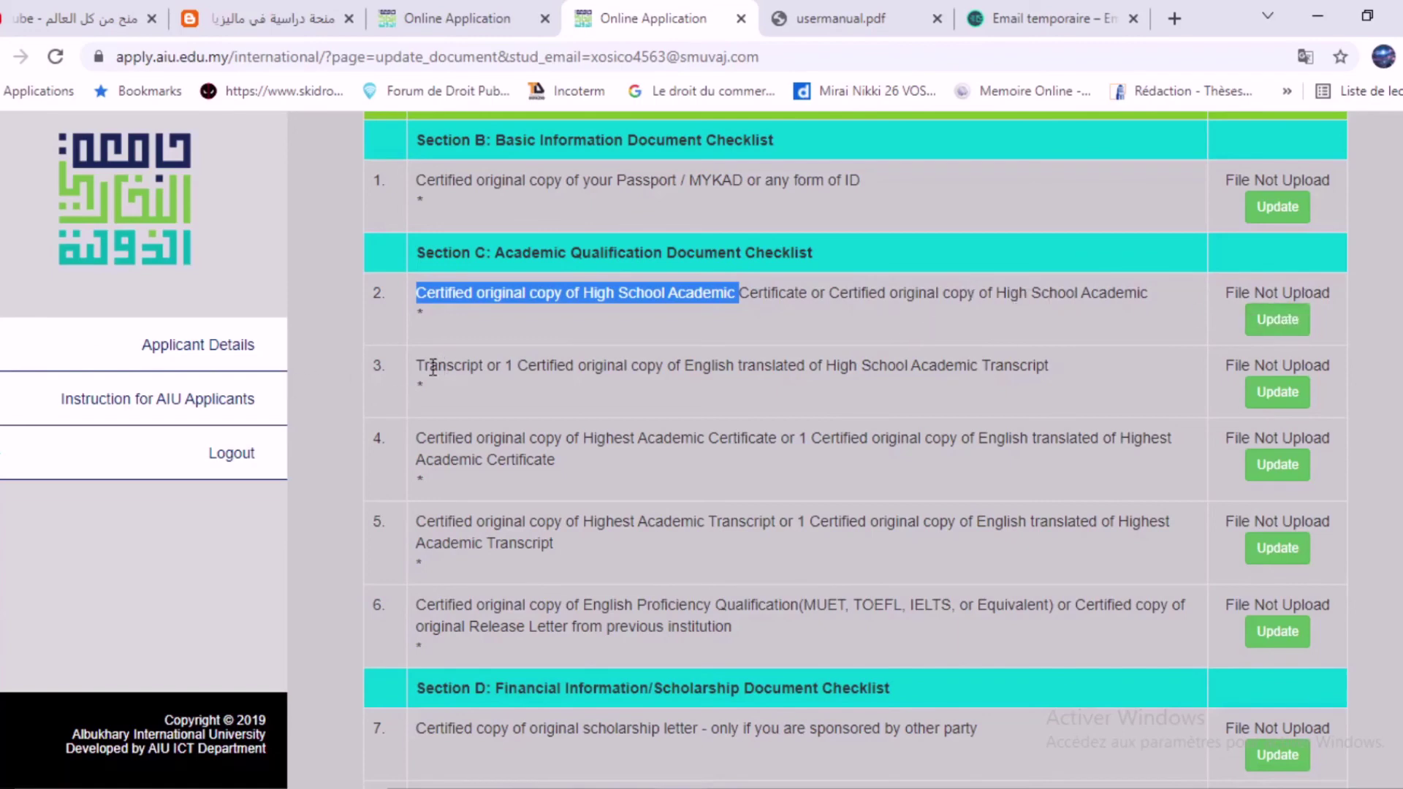
left_click_drag(425, 366, 694, 381)
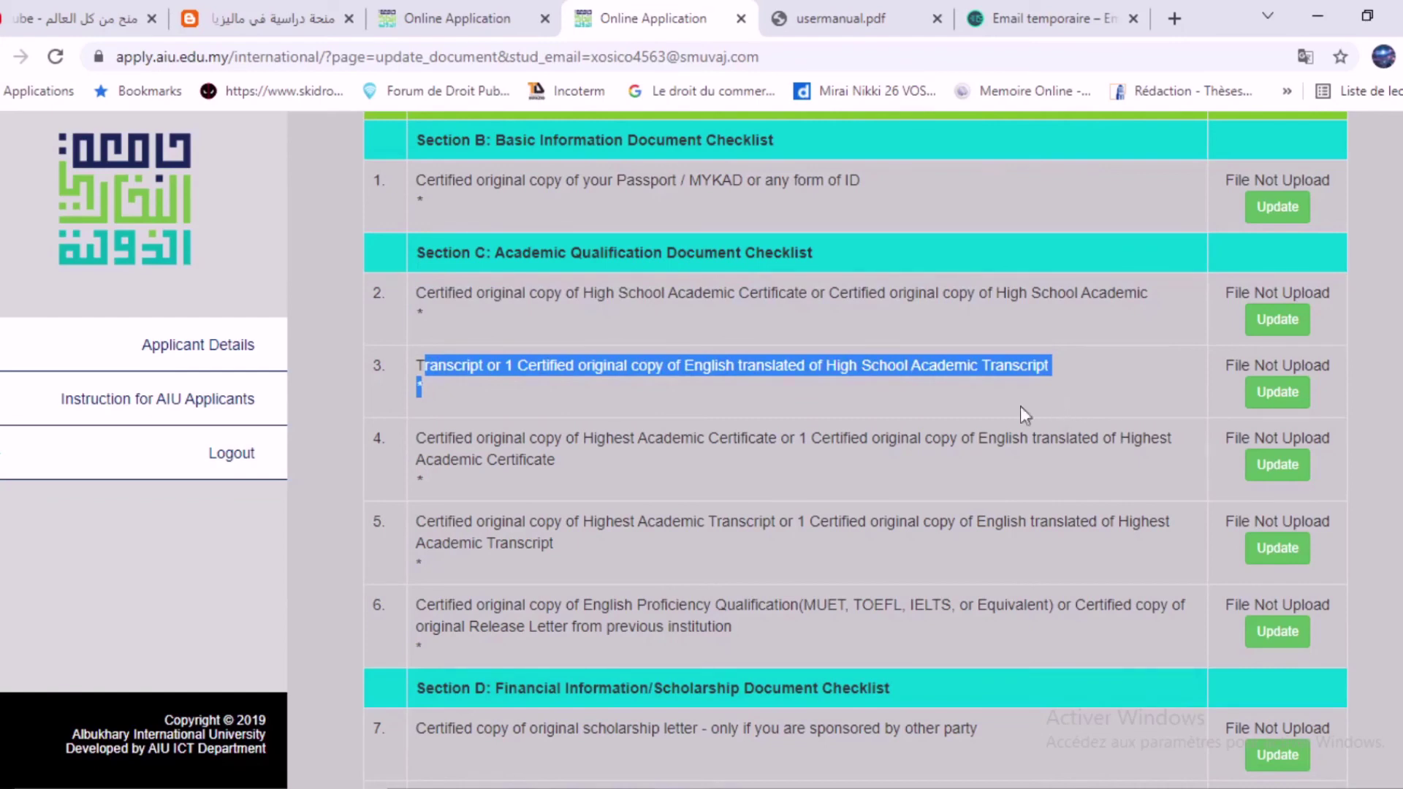
scroll(400, 486, "down", 2)
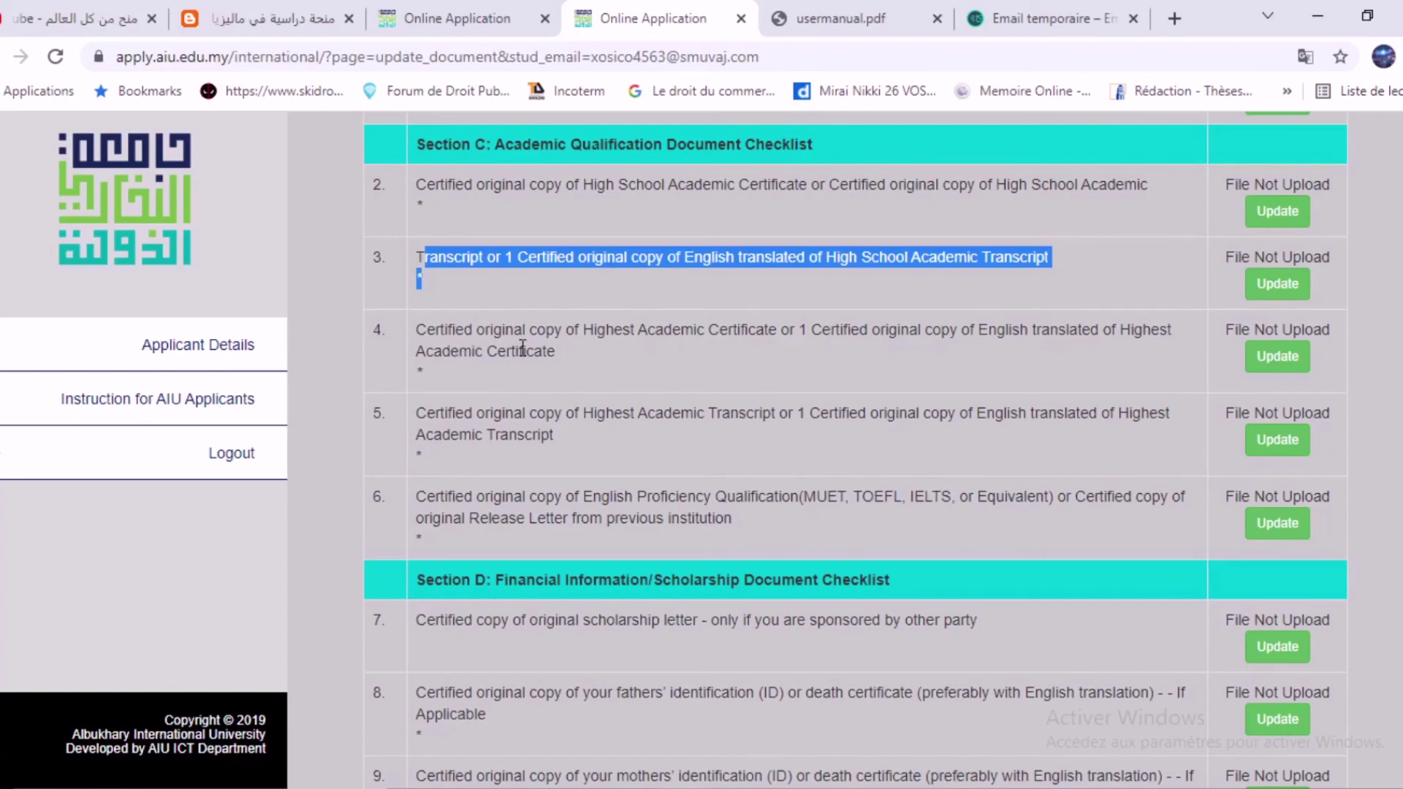
mouse_move(557, 356)
left_mouse_down()
mouse_move(474, 337)
mouse_move(543, 352)
left_mouse_up()
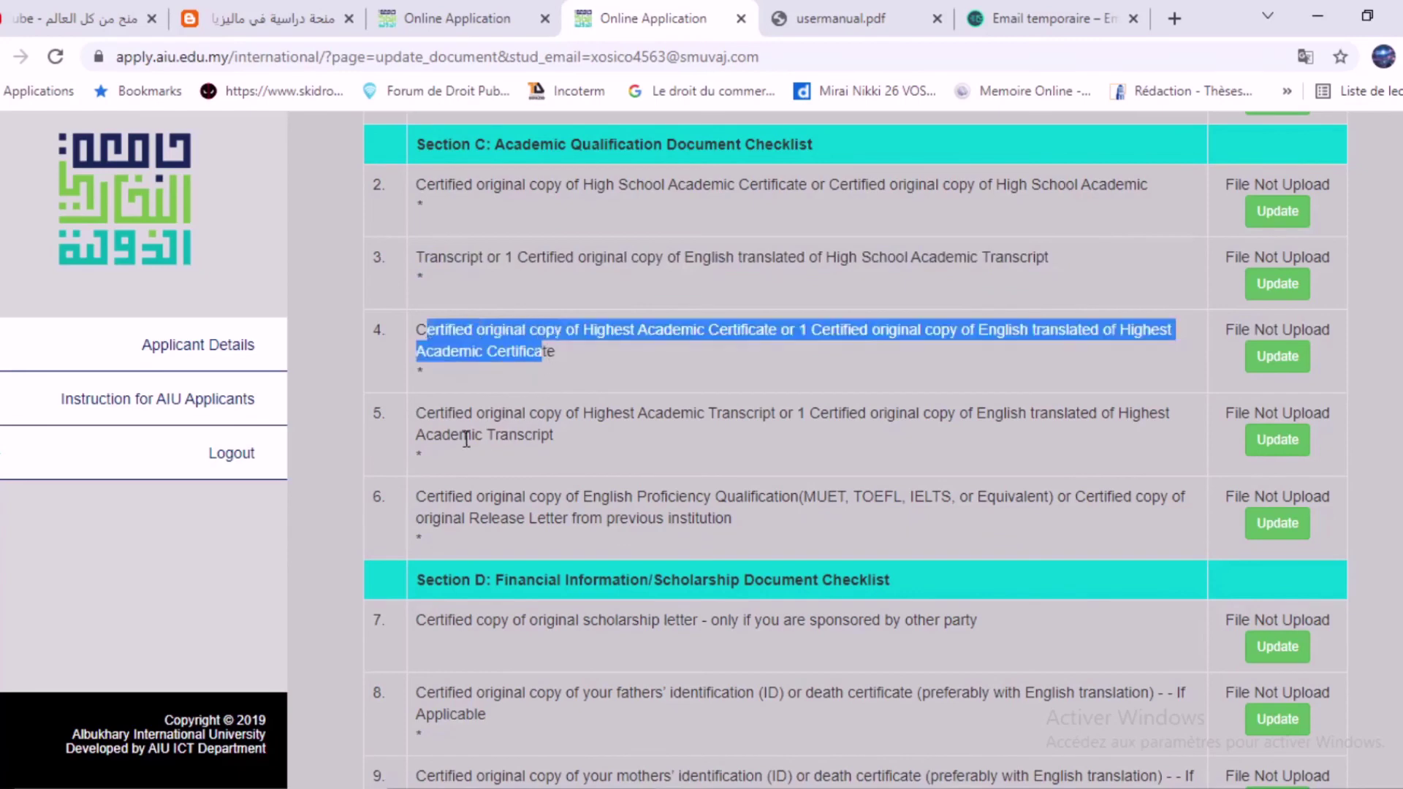
scroll(403, 438, "down", 1)
scroll(398, 430, "down", 2)
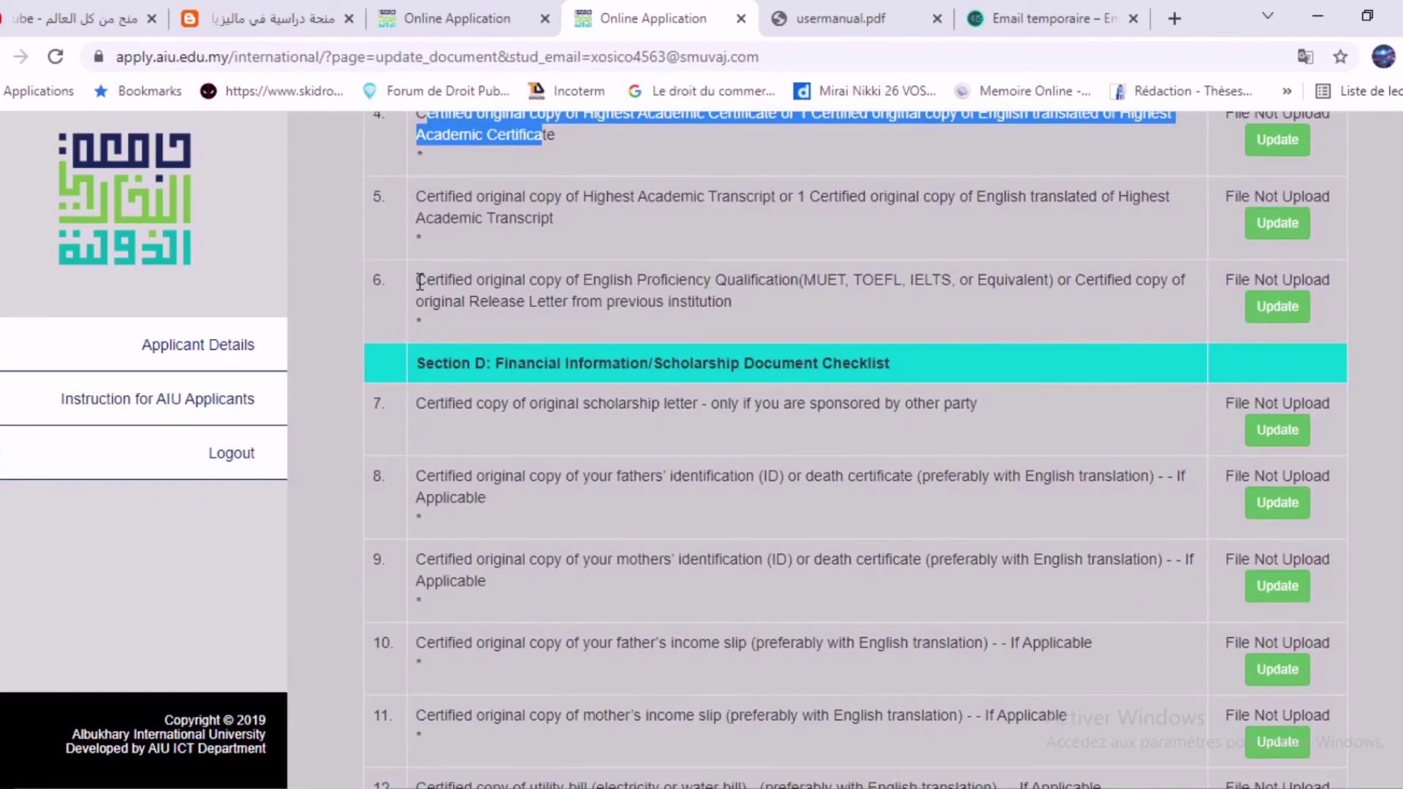
scroll(430, 297, "up", 2)
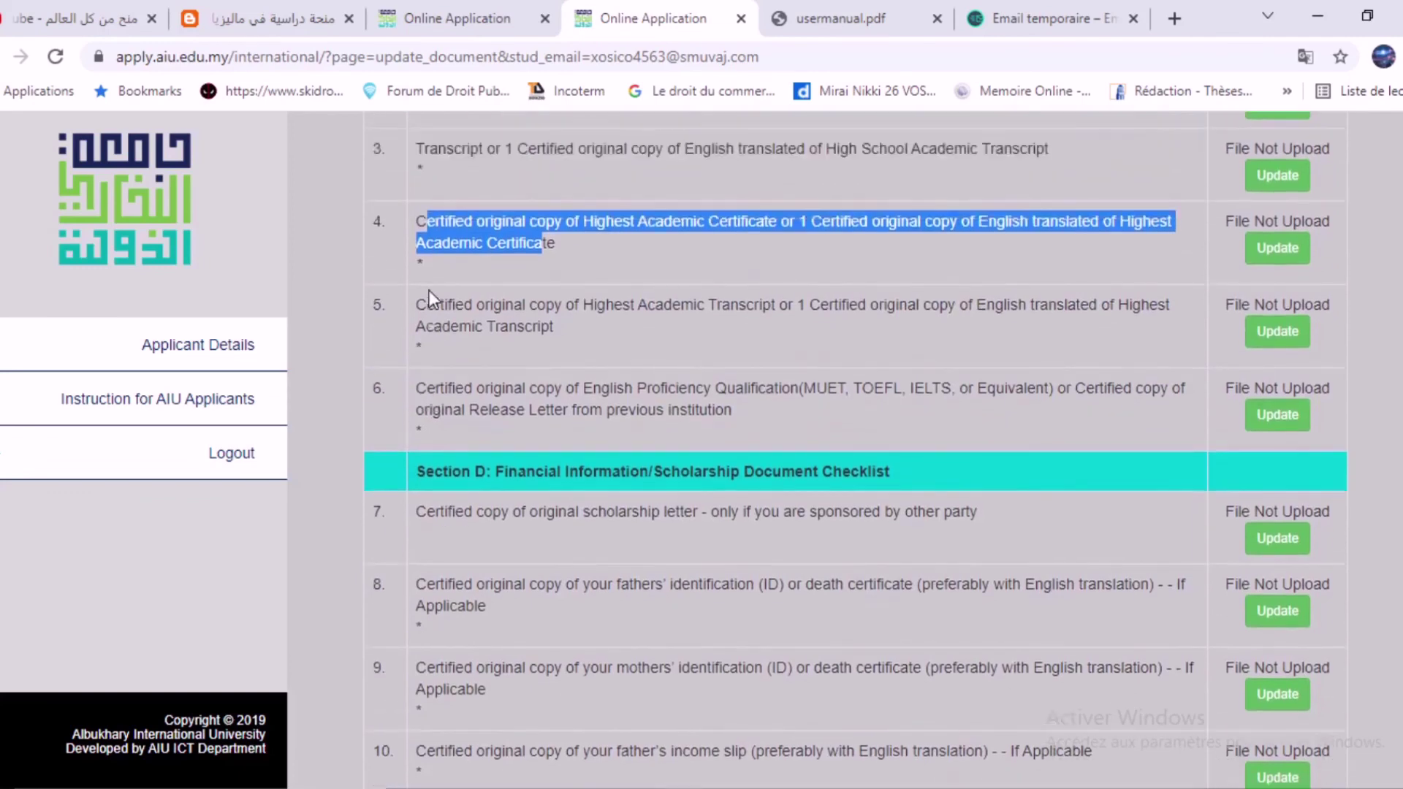
scroll(409, 379, "down", 3)
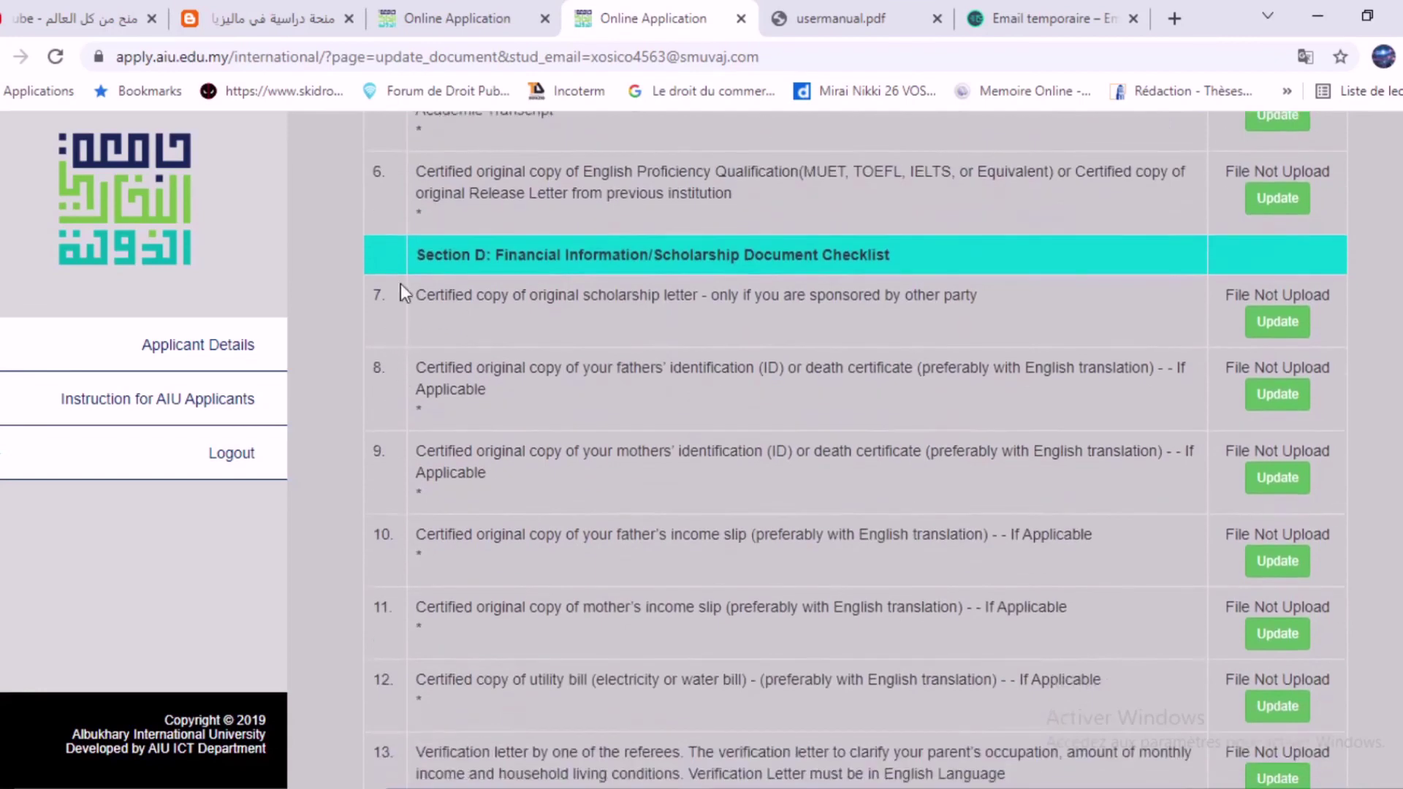